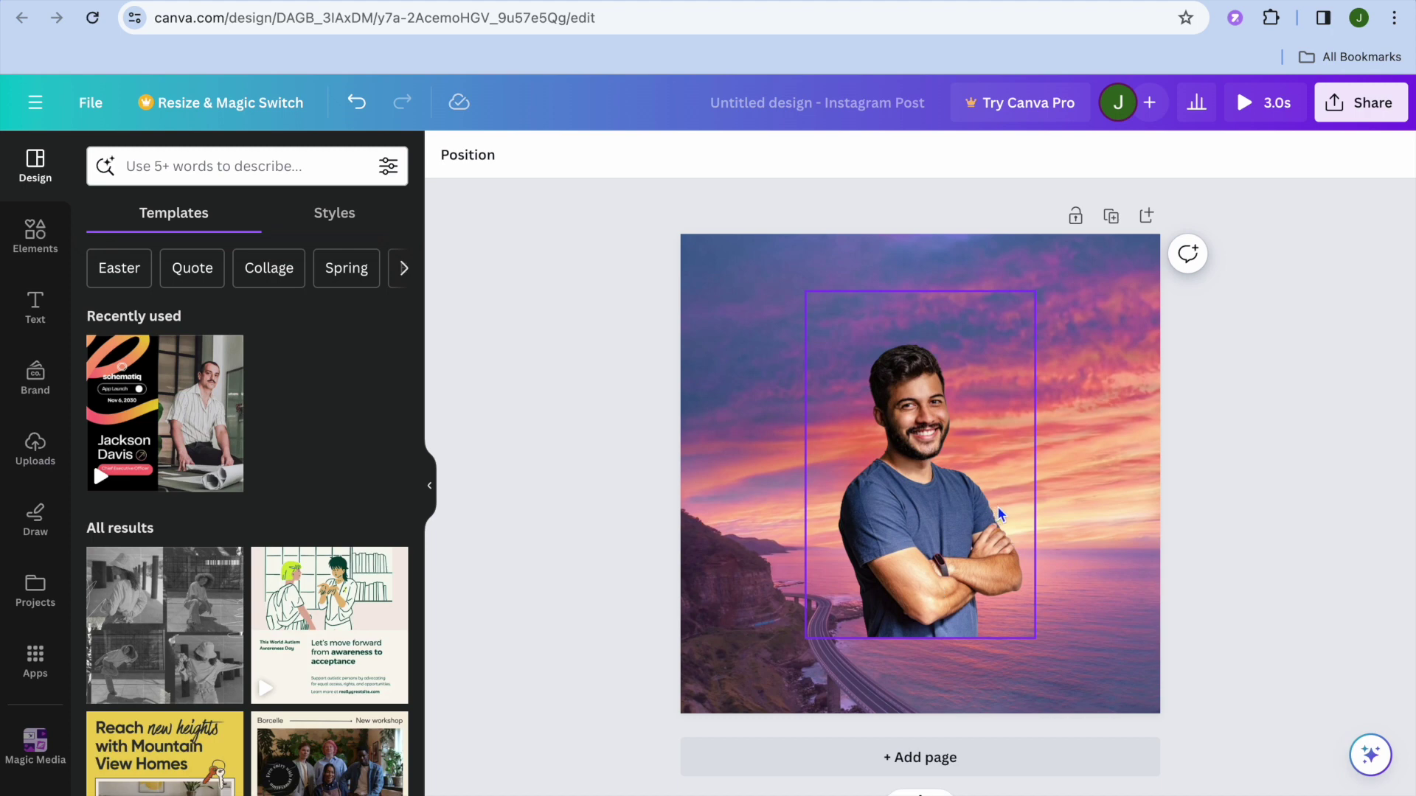
# - After previewing the sunset design, create a blank Instagram Post (Square) design
pyautogui.click(1250, 104)
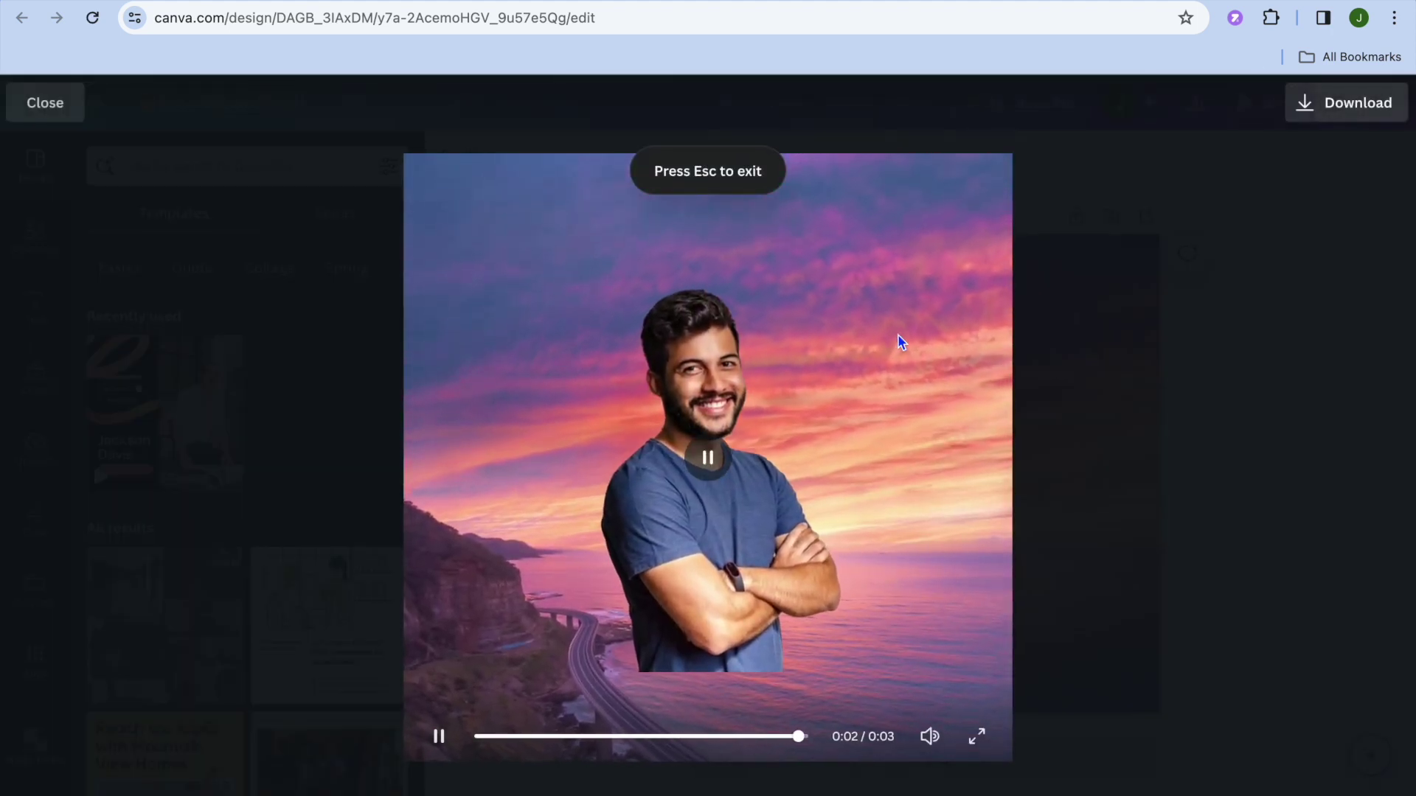
pyautogui.click(55, 114)
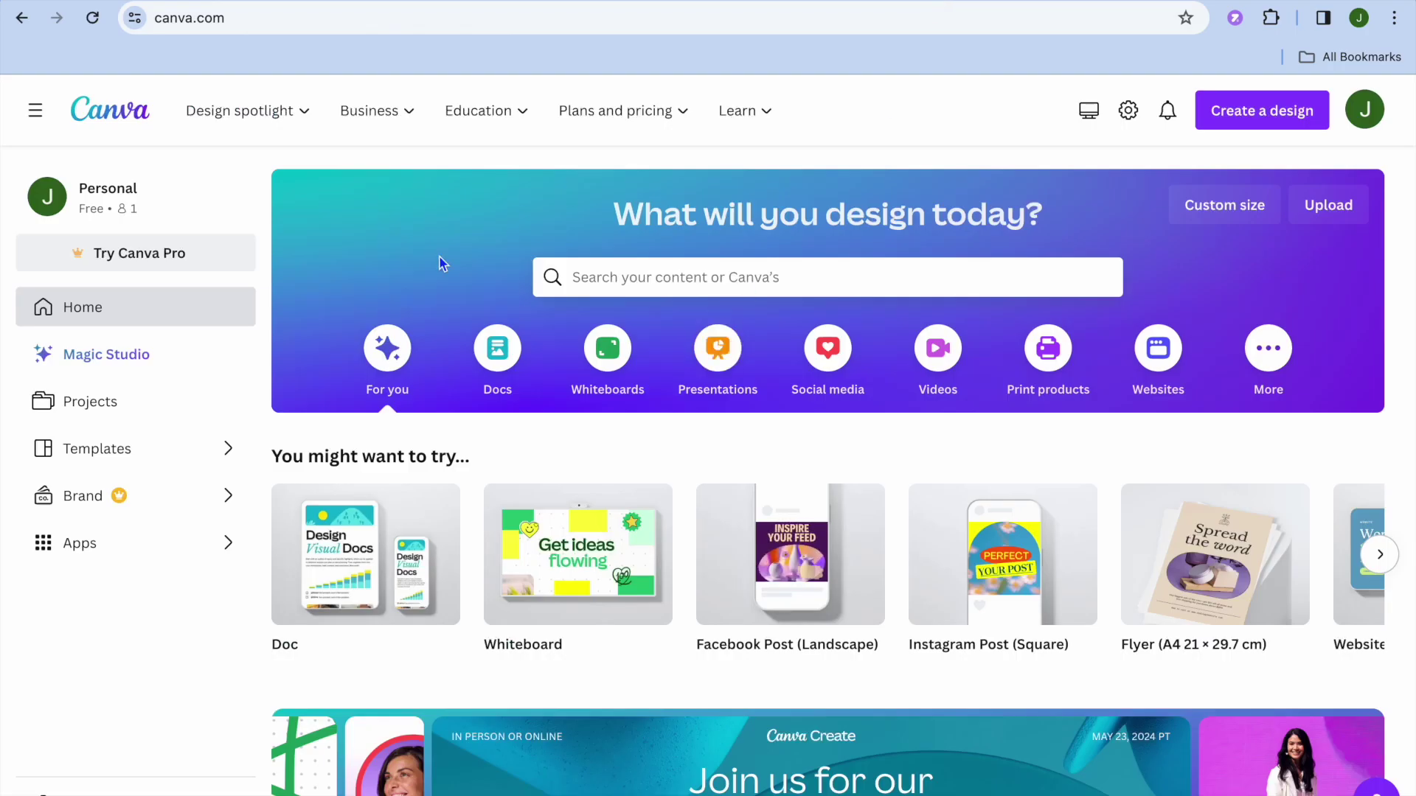
pyautogui.scroll(-1, 441, 264)
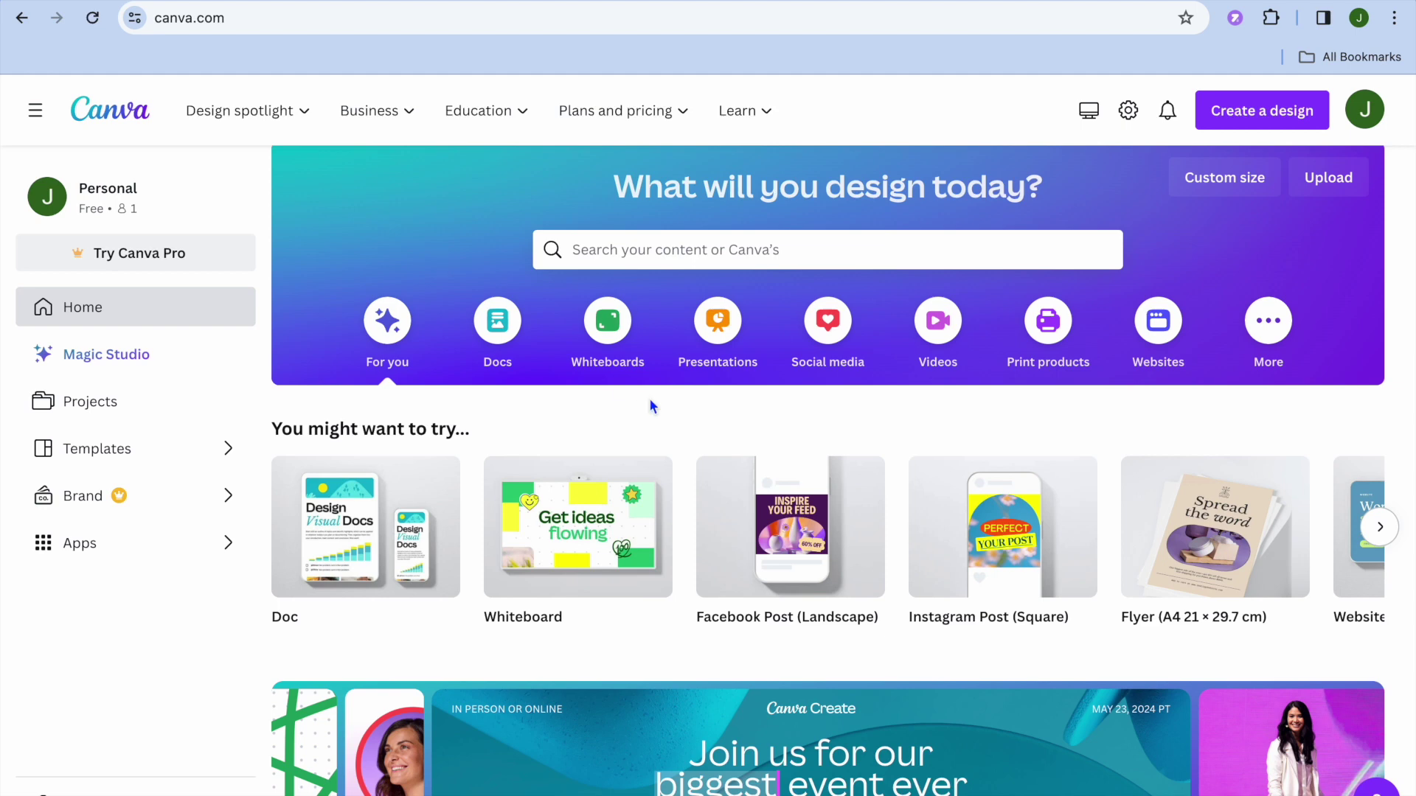
pyautogui.moveTo(743, 572)
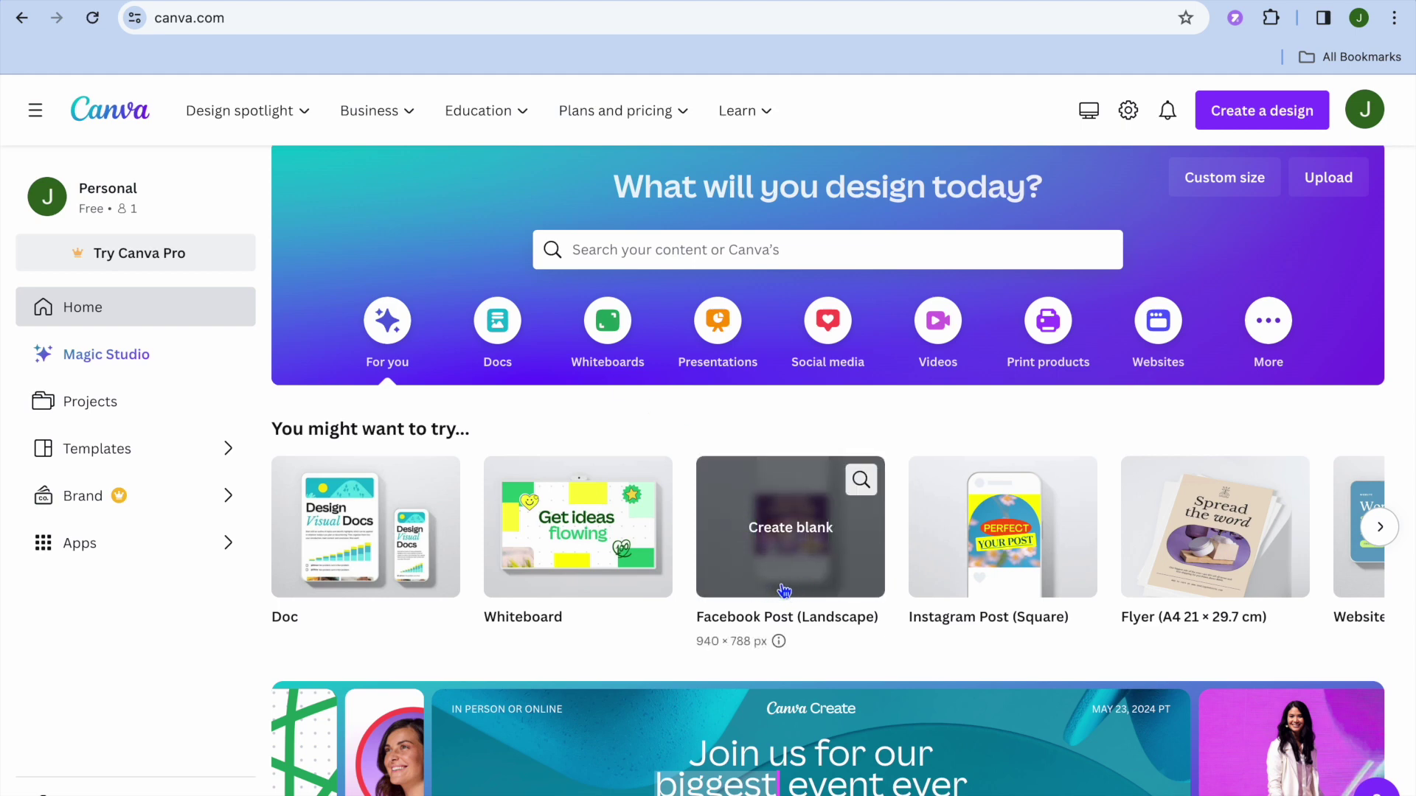
pyautogui.moveTo(959, 596)
pyautogui.moveTo(1129, 572)
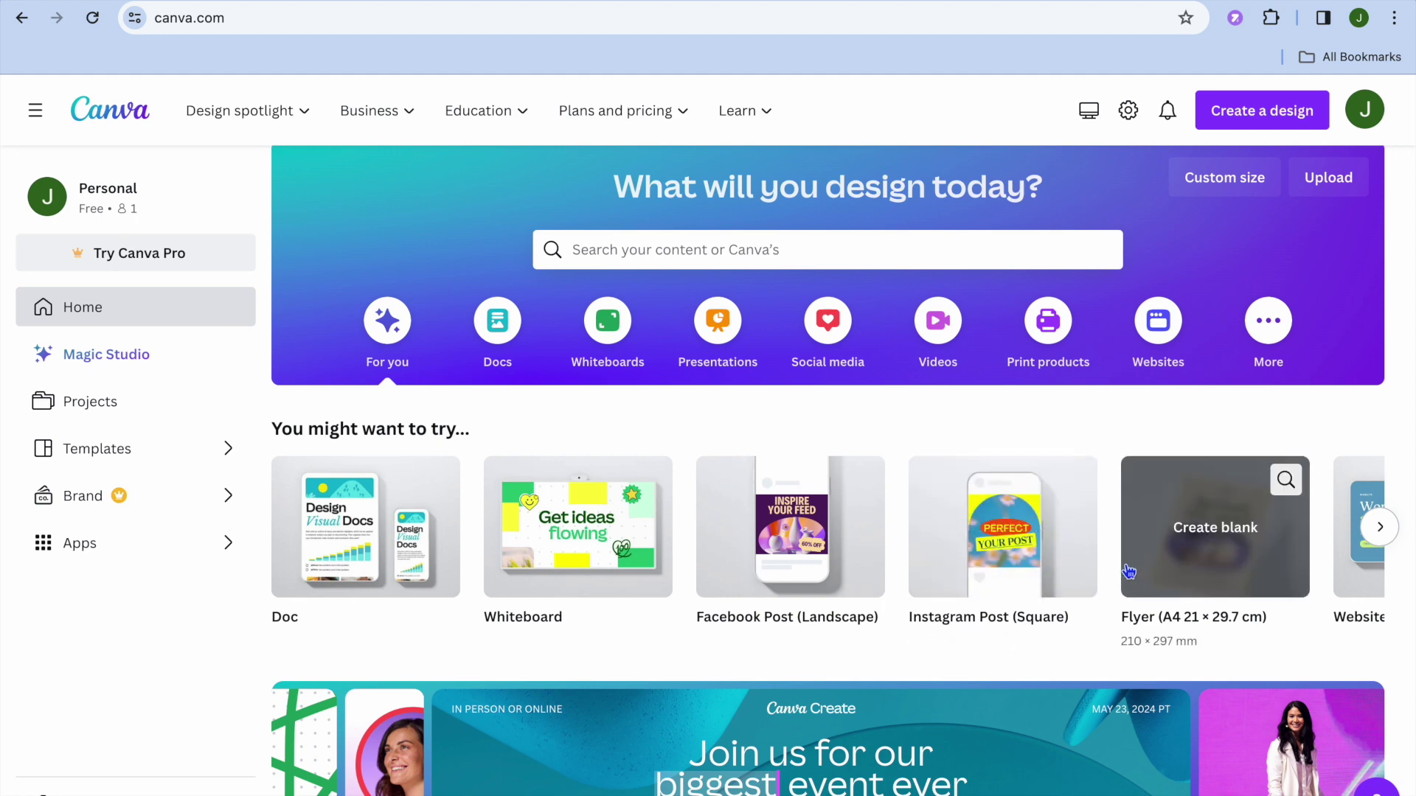
pyautogui.moveTo(1030, 548)
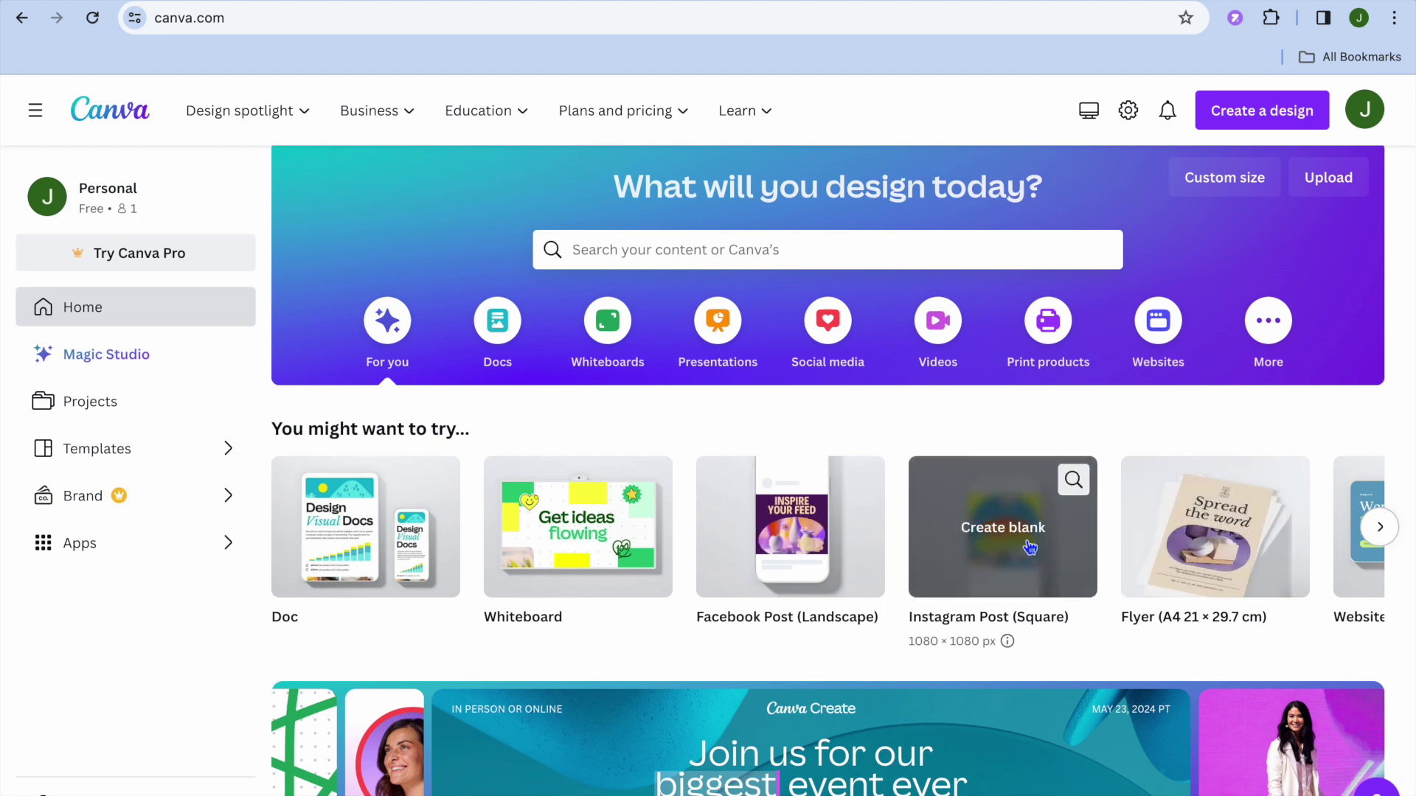
pyautogui.click(1029, 544)
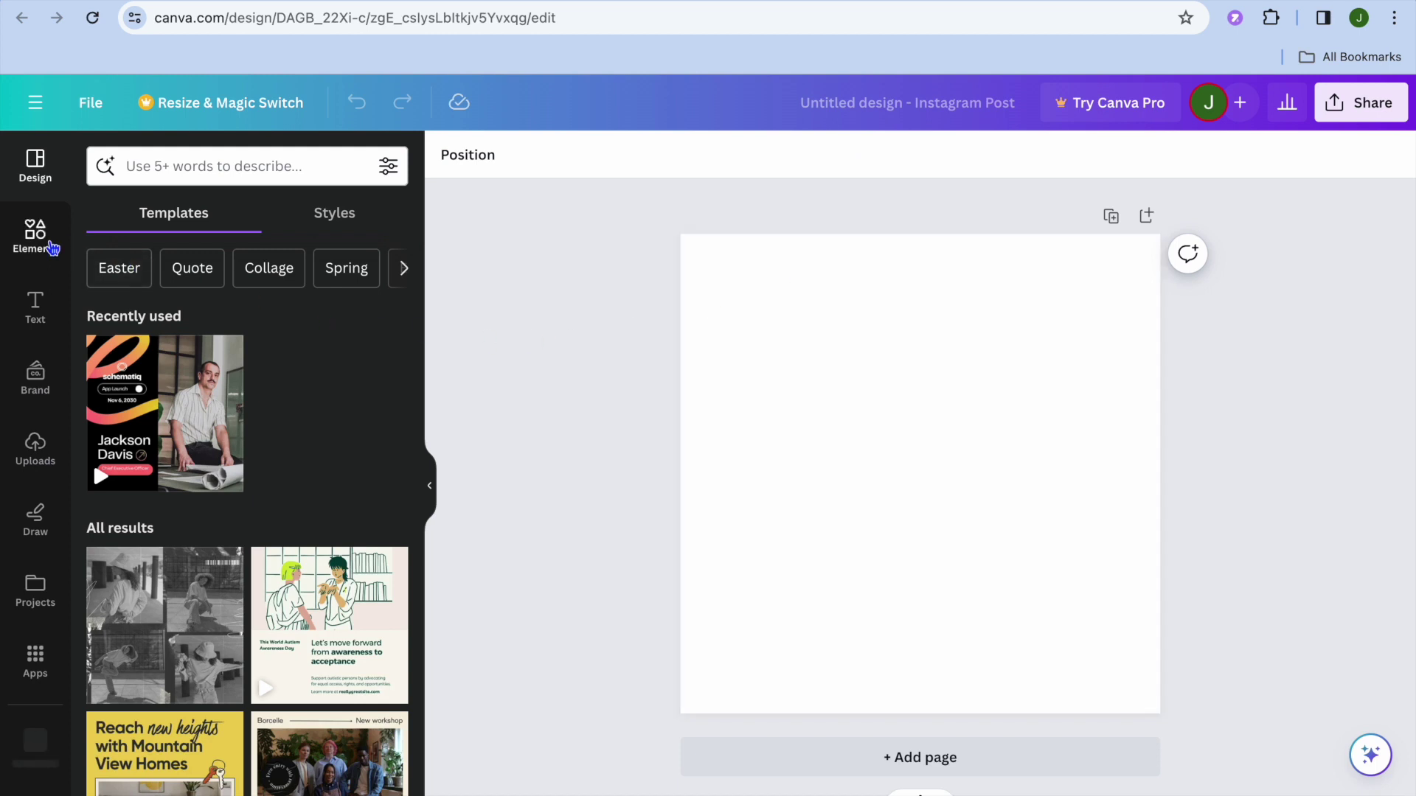
# - Search Elements for 'ocean' and browse the Videos results
pyautogui.click(52, 247)
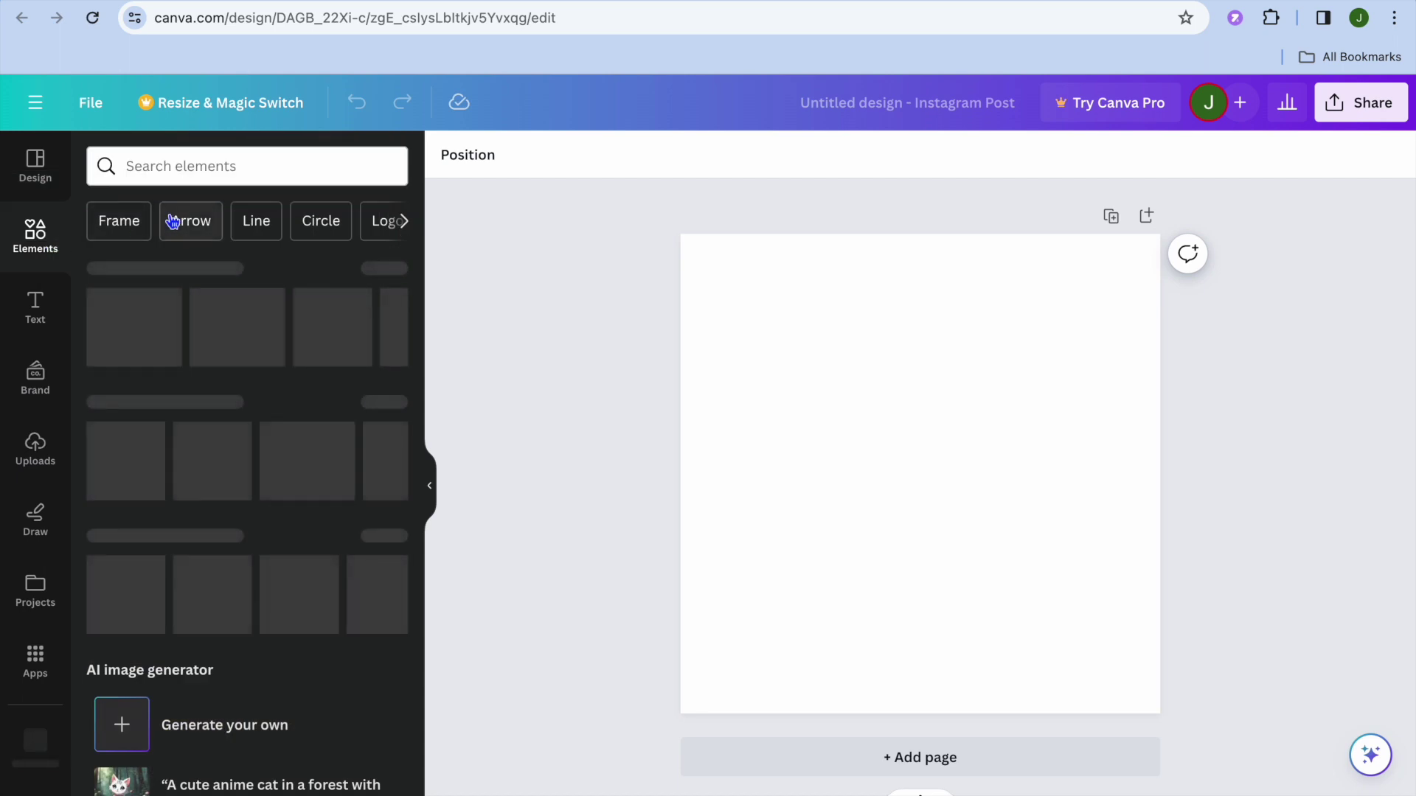
pyautogui.click(238, 171)
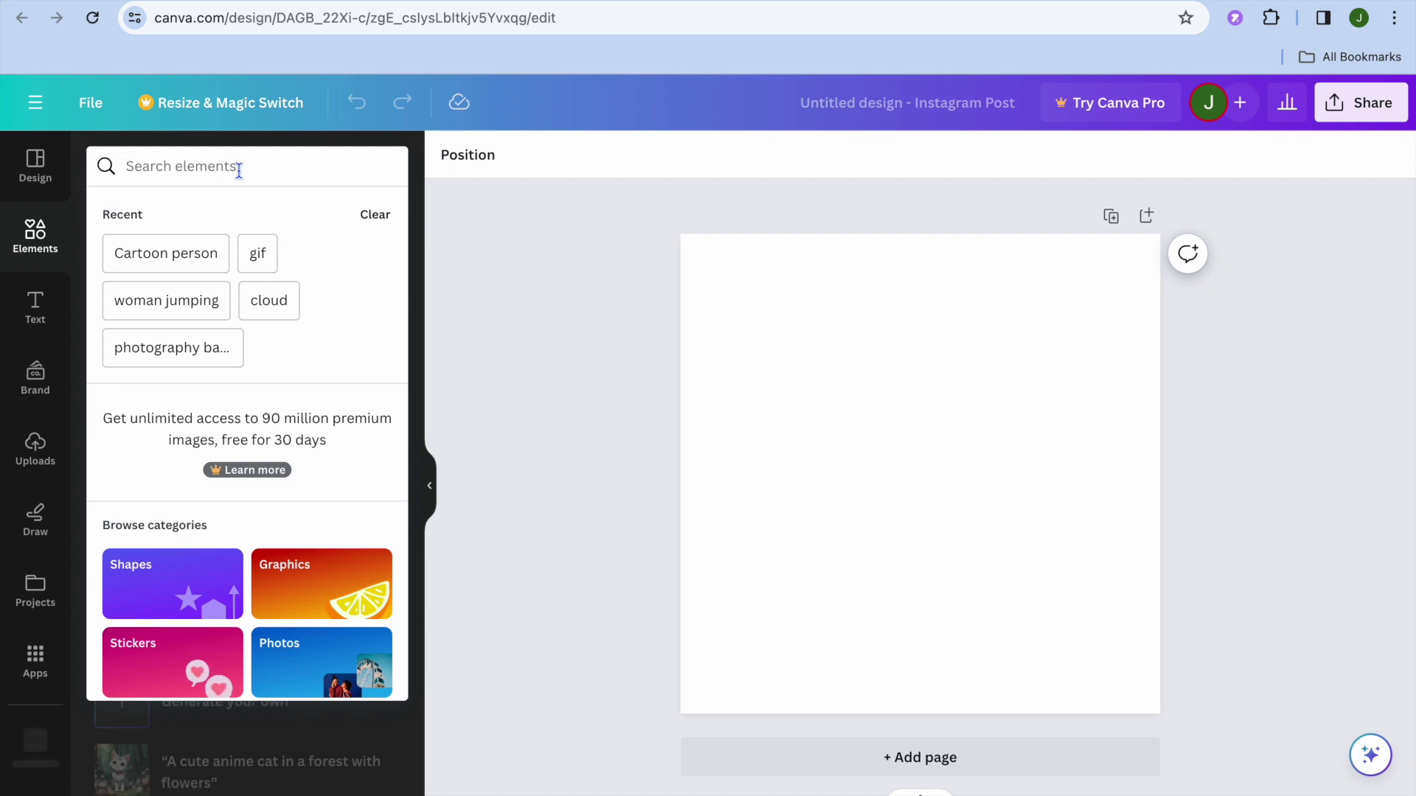
pyautogui.write('ocean')
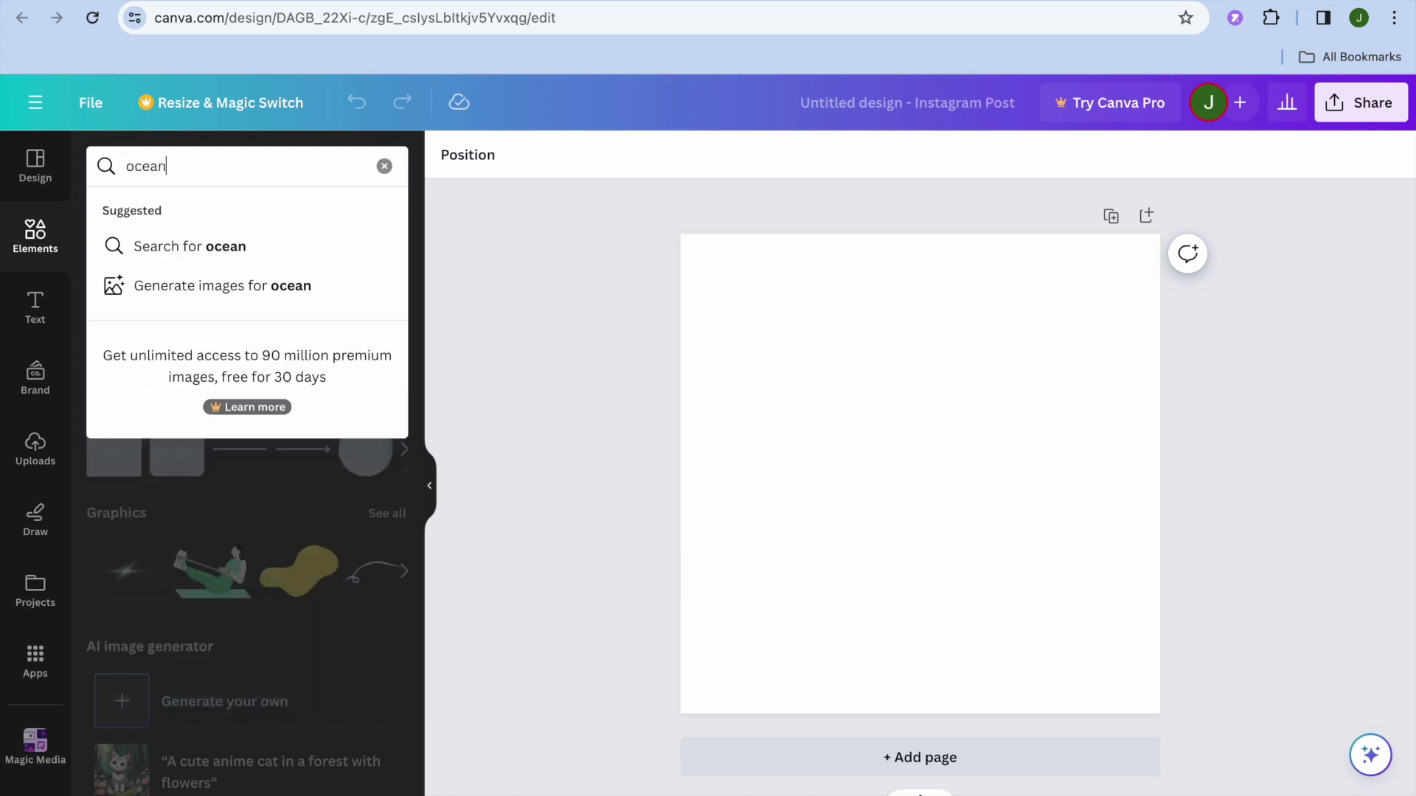
pyautogui.press('Return')
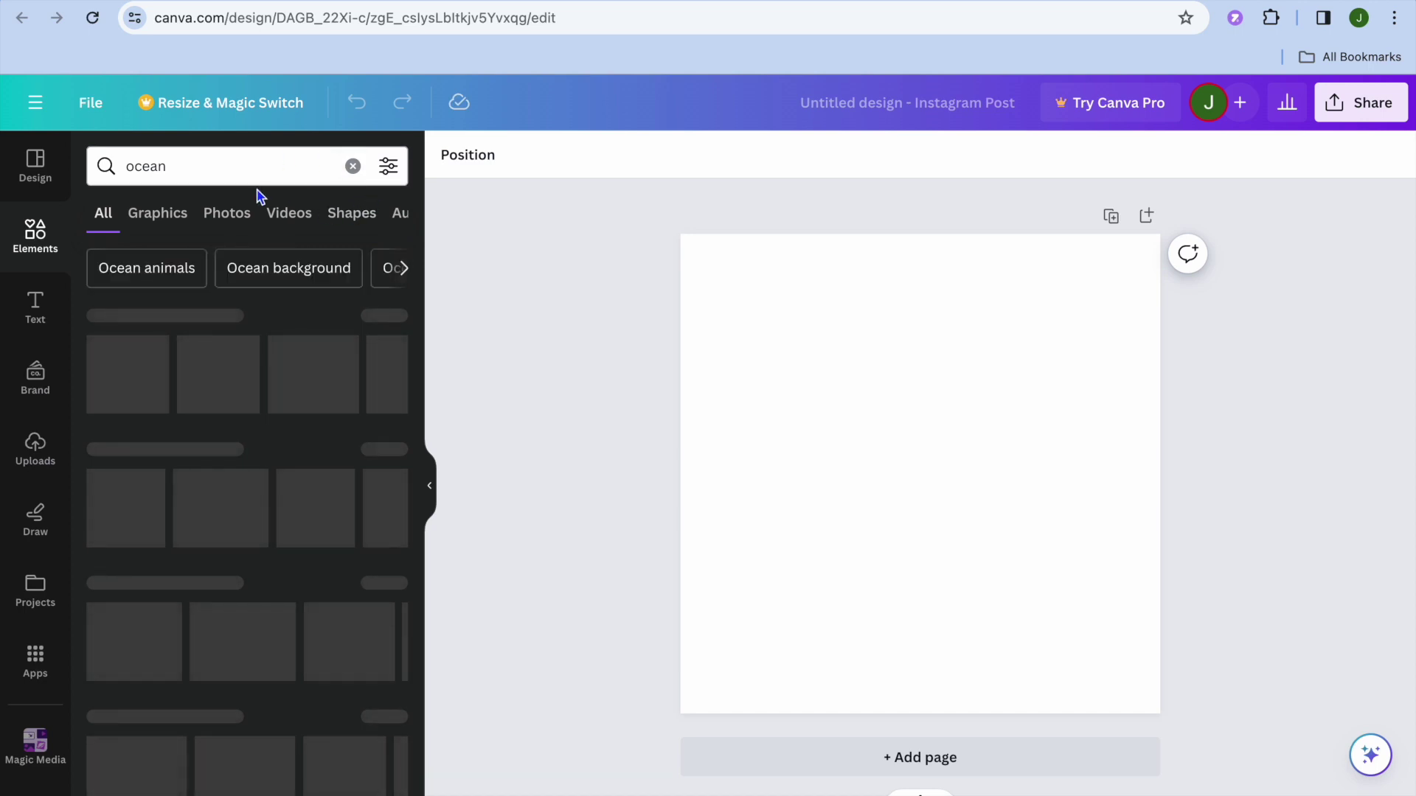
pyautogui.click(291, 214)
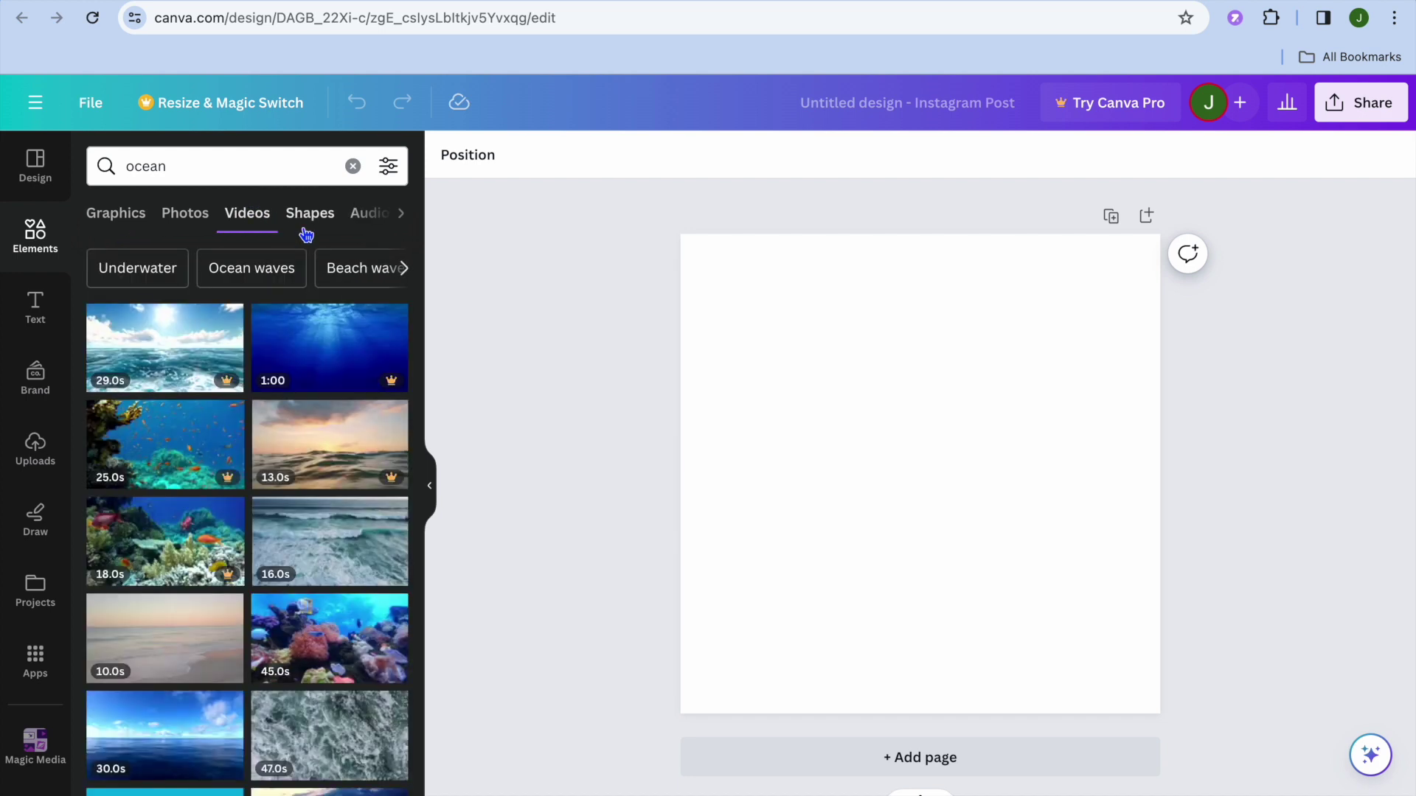
pyautogui.scroll(-2, 163, 503)
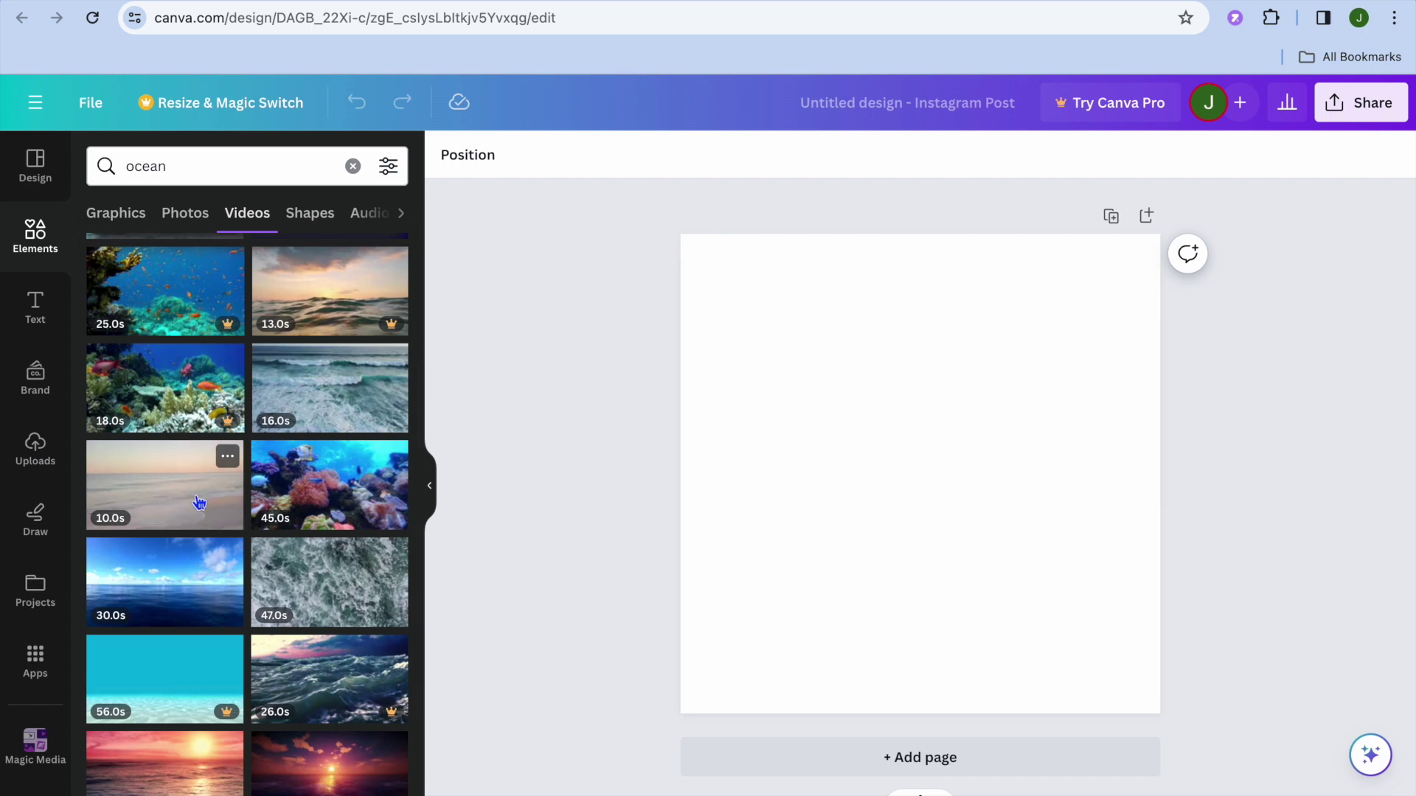
# - Set the 30.0s open-ocean clip as the page's background video
pyautogui.click(175, 613)
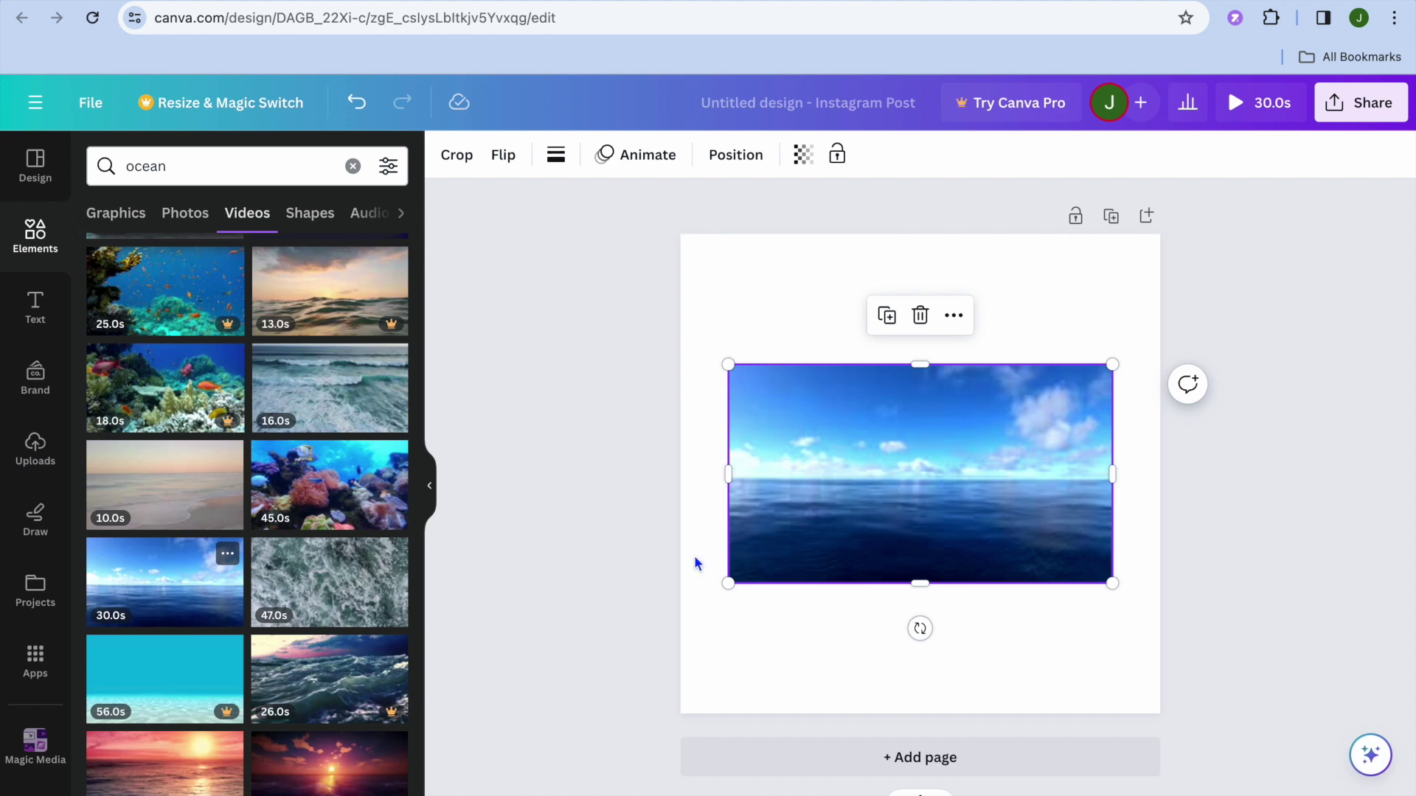
pyautogui.click(953, 315)
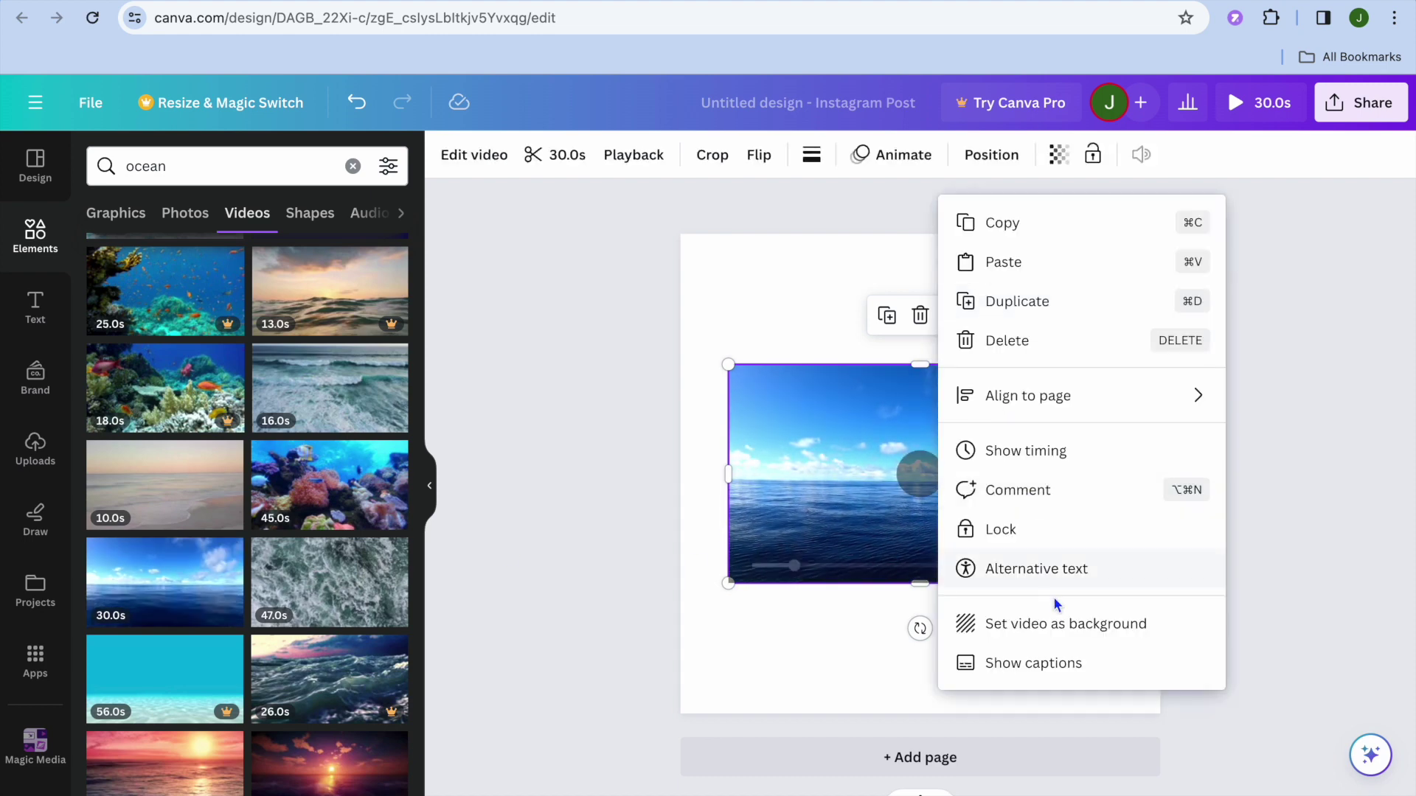
pyautogui.click(1042, 623)
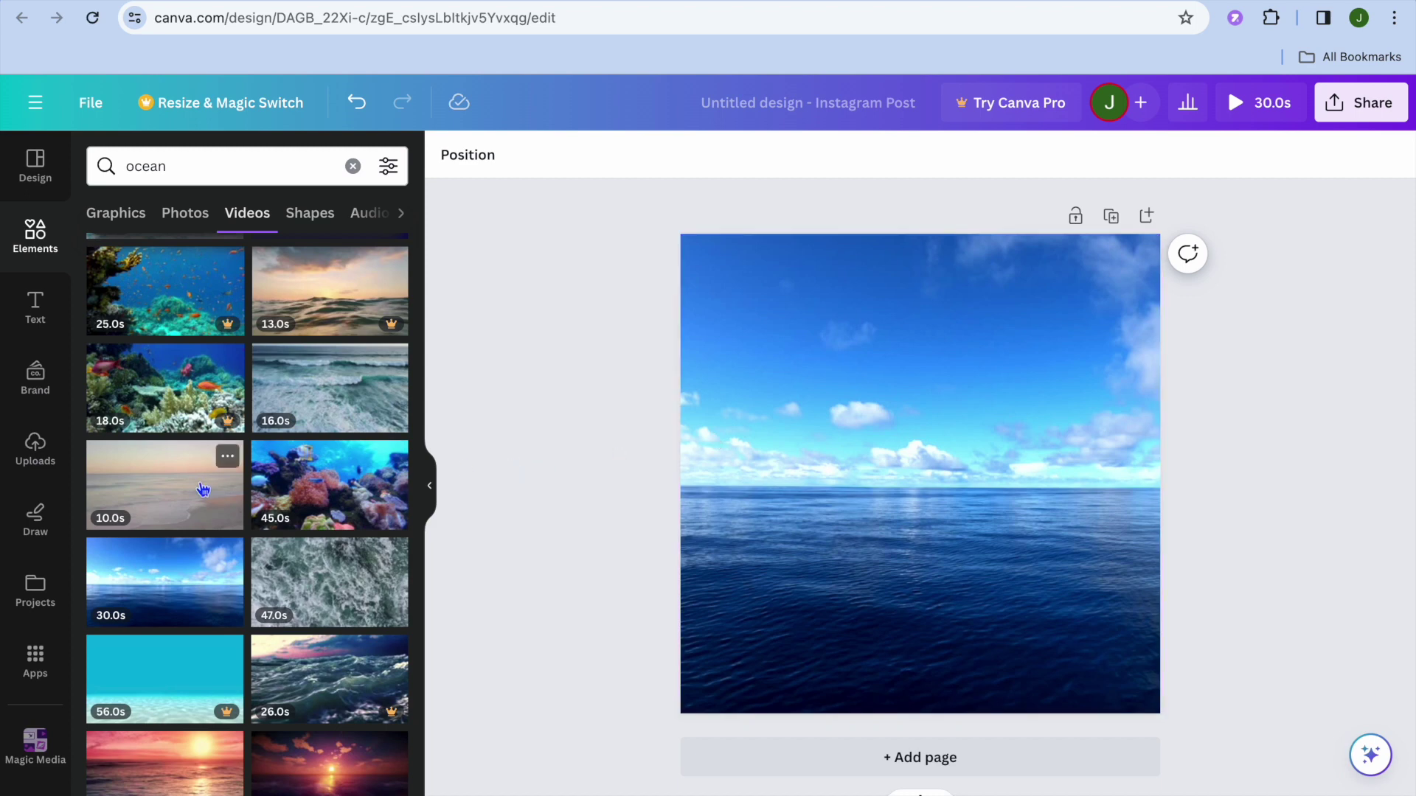
pyautogui.click(35, 447)
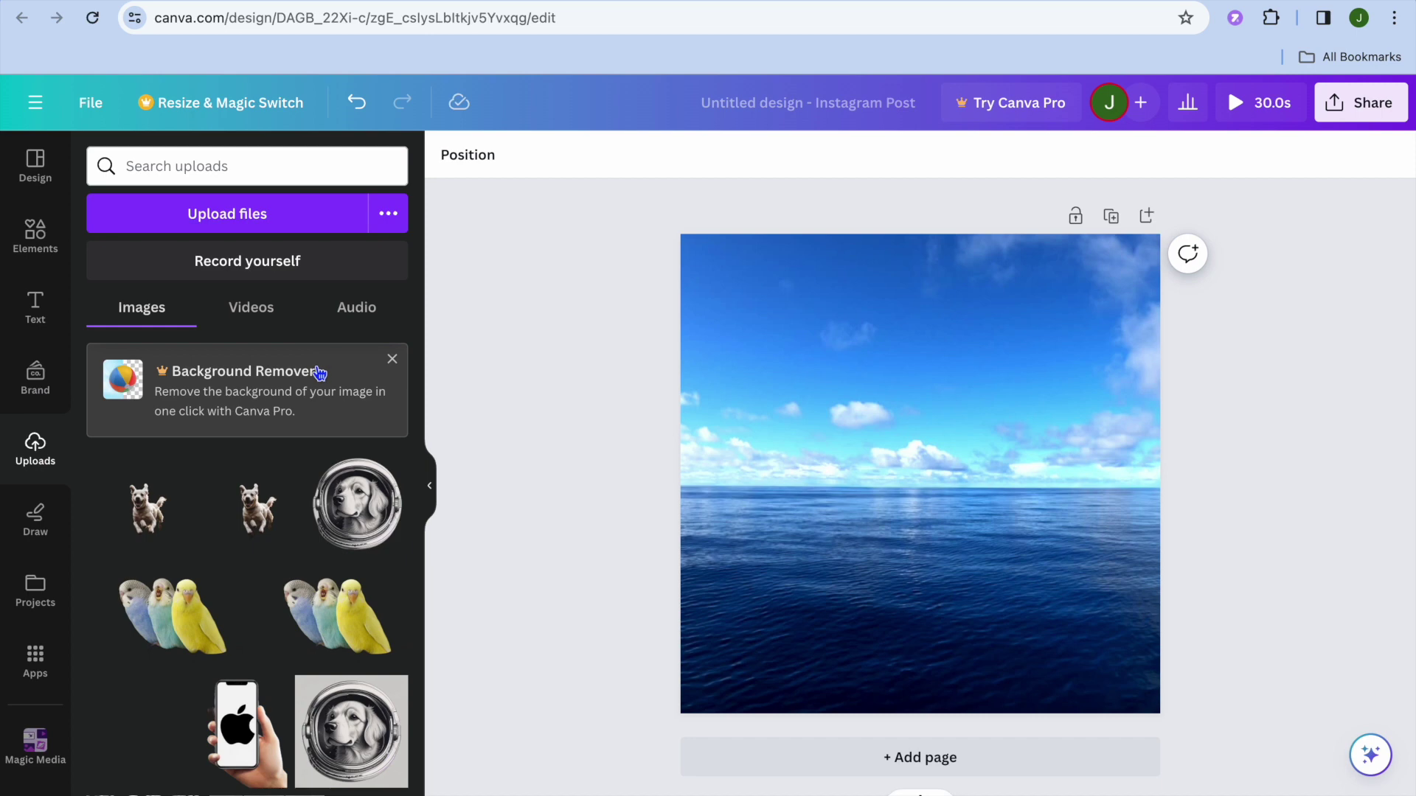
# - Add the uploaded cut-out man photo to the design
pyautogui.scroll(-5, 288, 611)
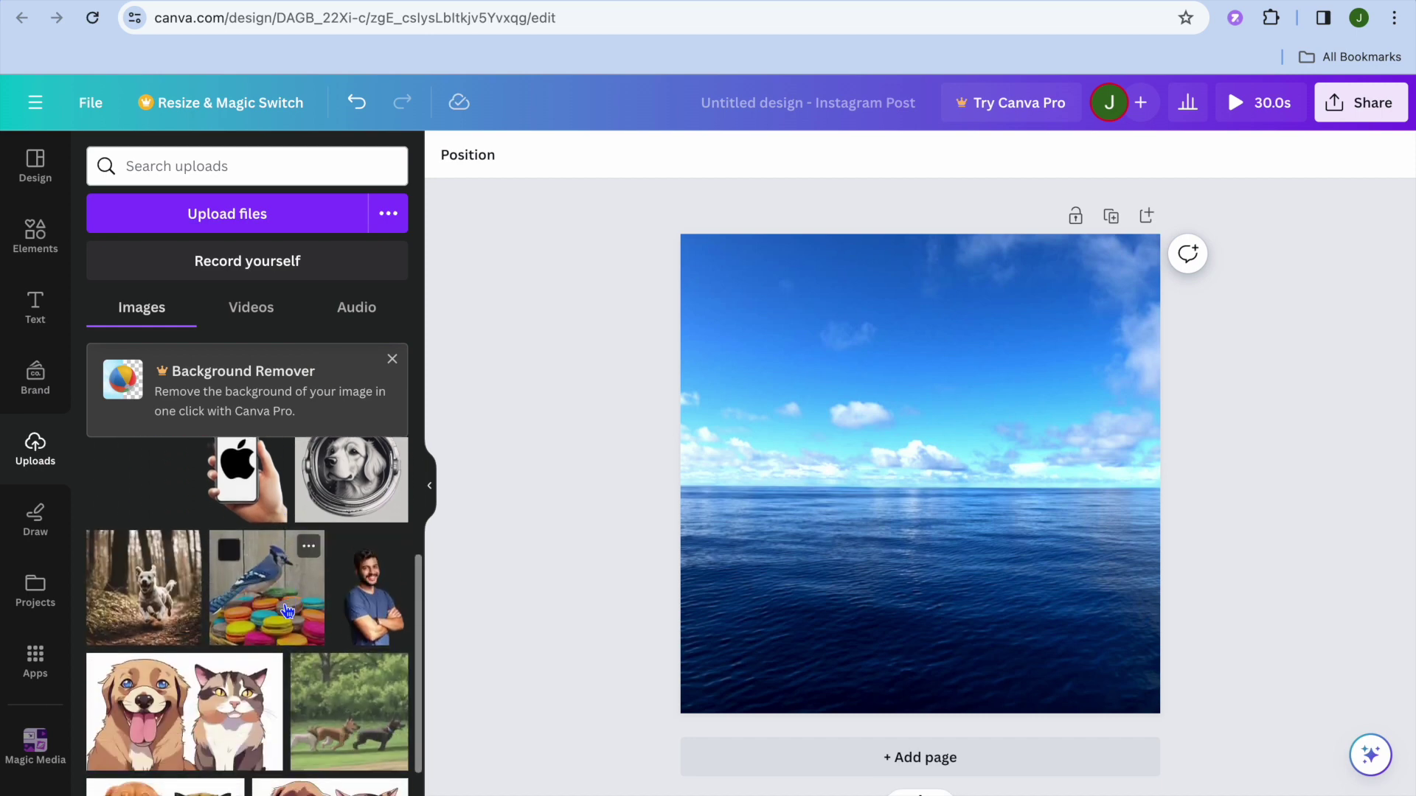
pyautogui.scroll(-3, 288, 610)
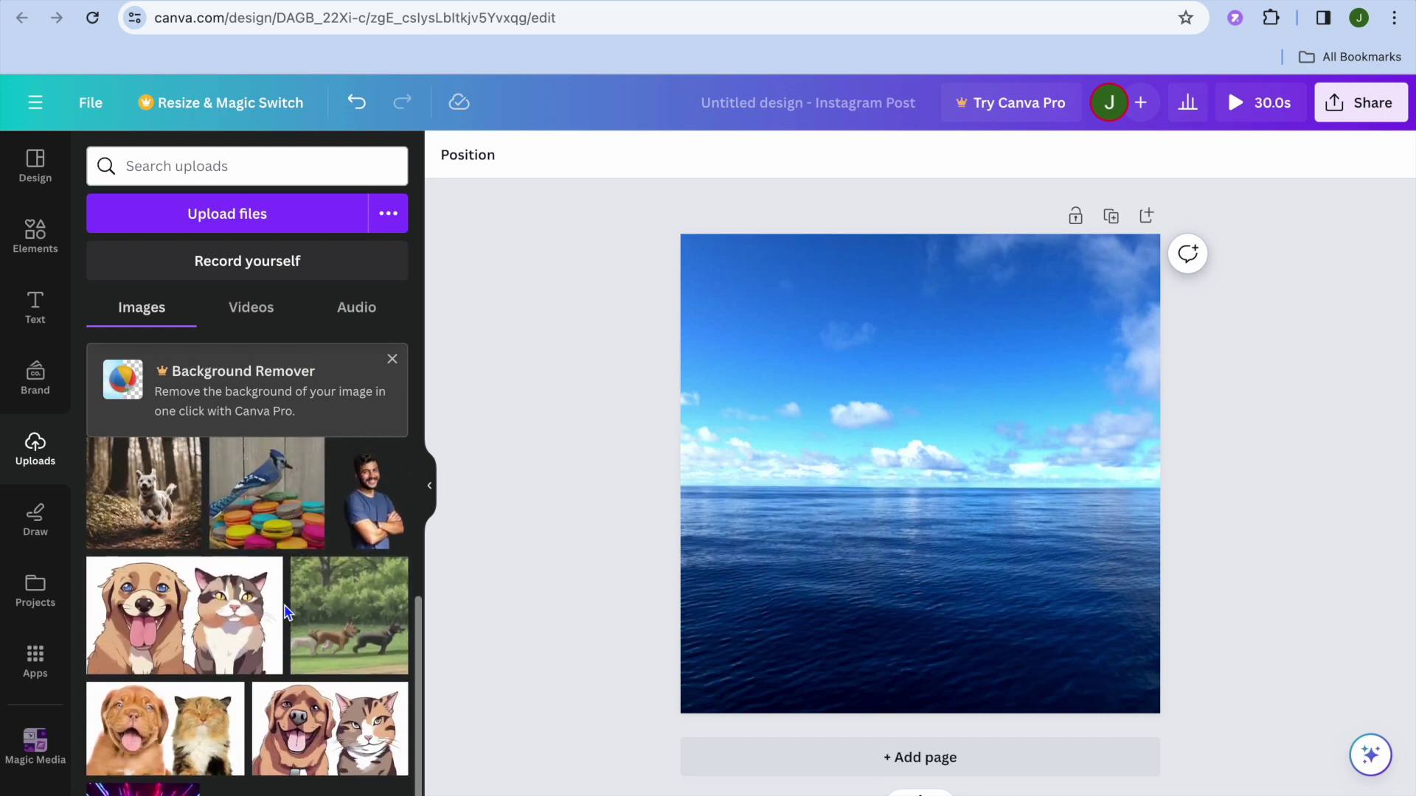
pyautogui.scroll(2, 286, 612)
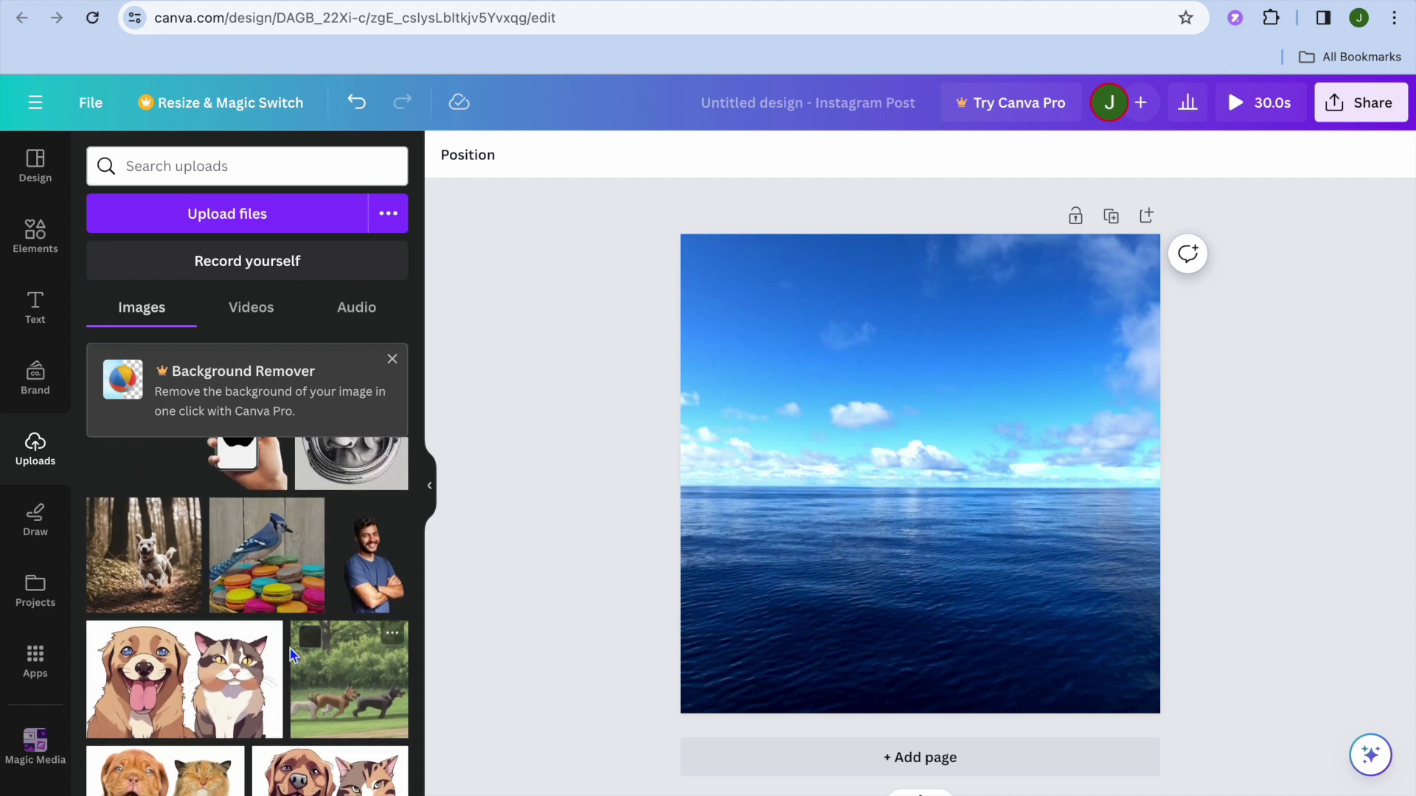
pyautogui.scroll(-6, 292, 651)
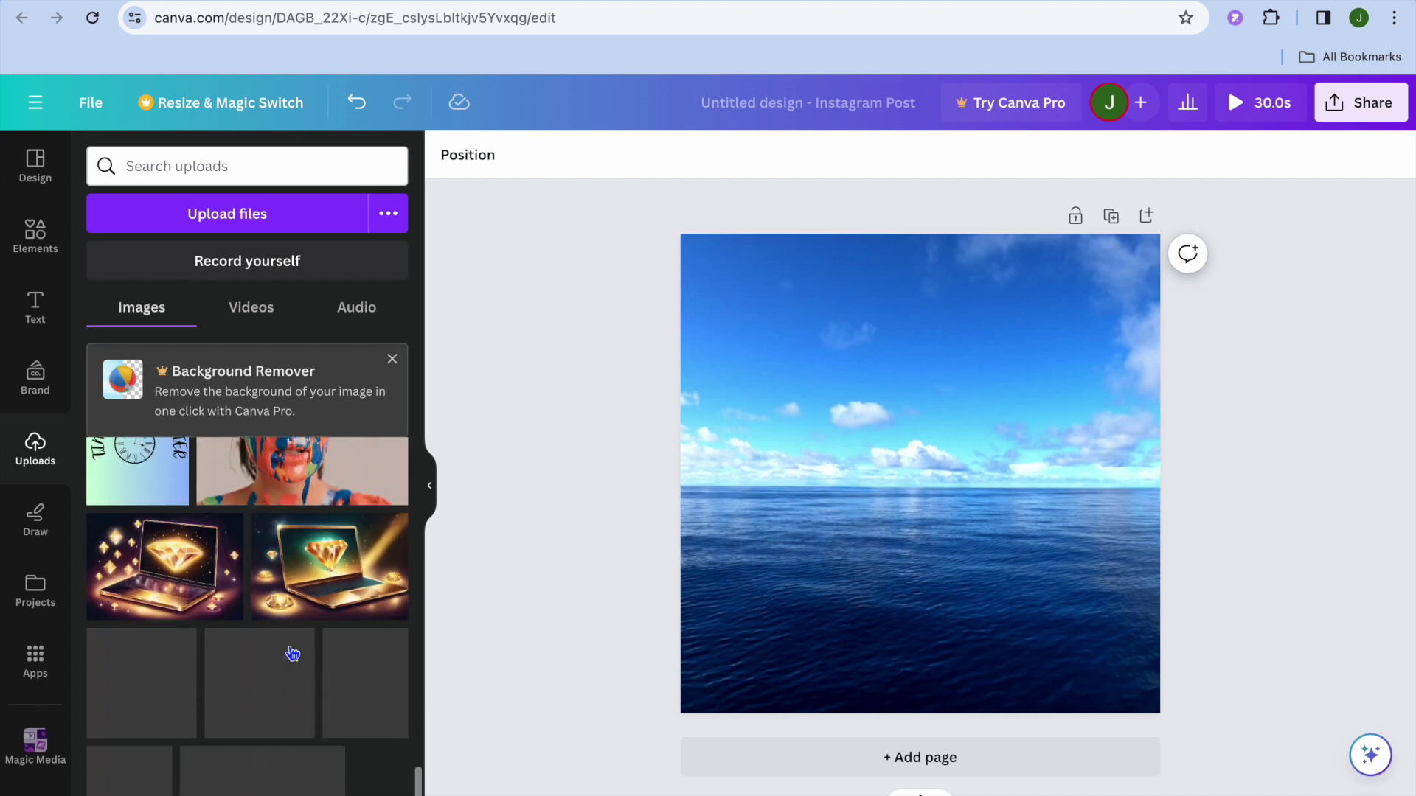
pyautogui.scroll(6, 293, 651)
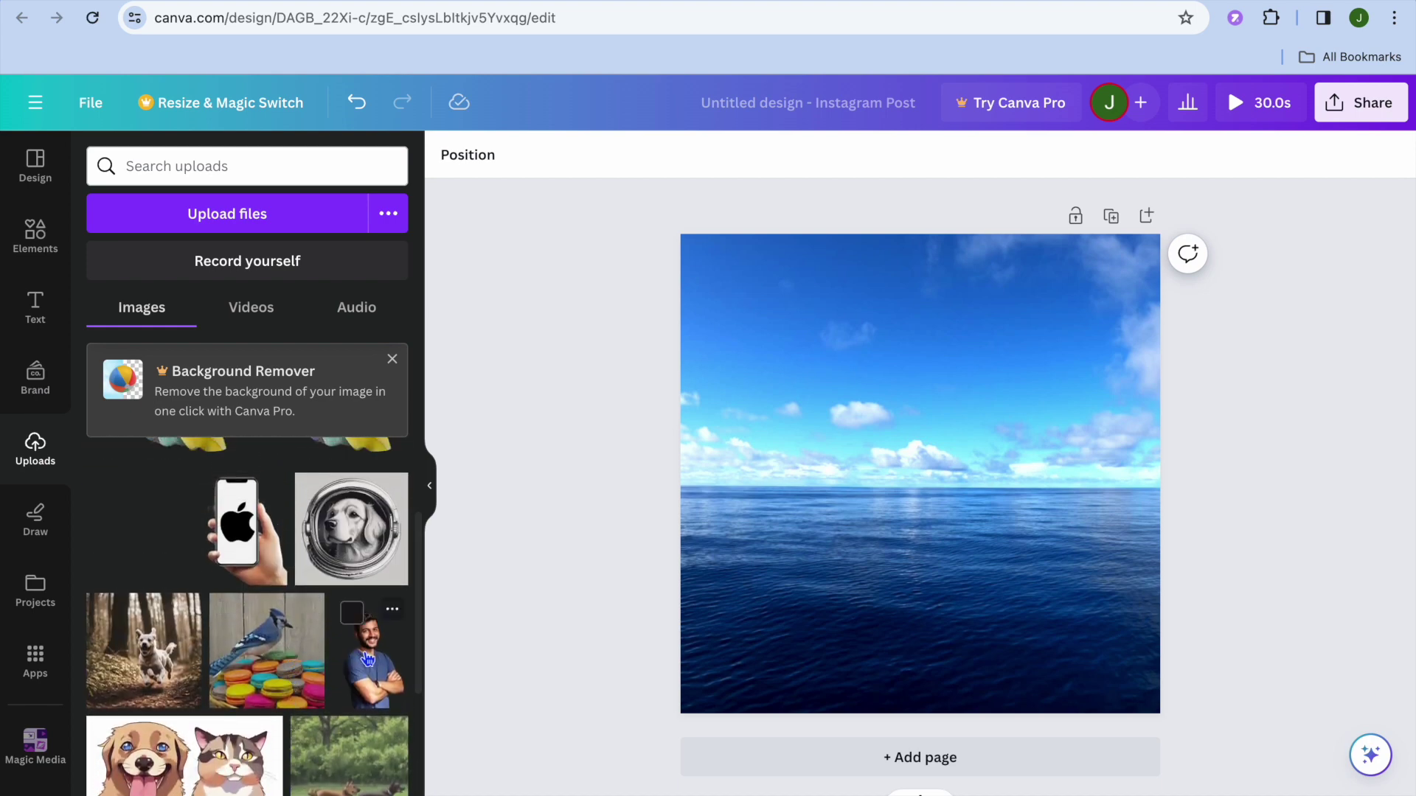
pyautogui.click(386, 662)
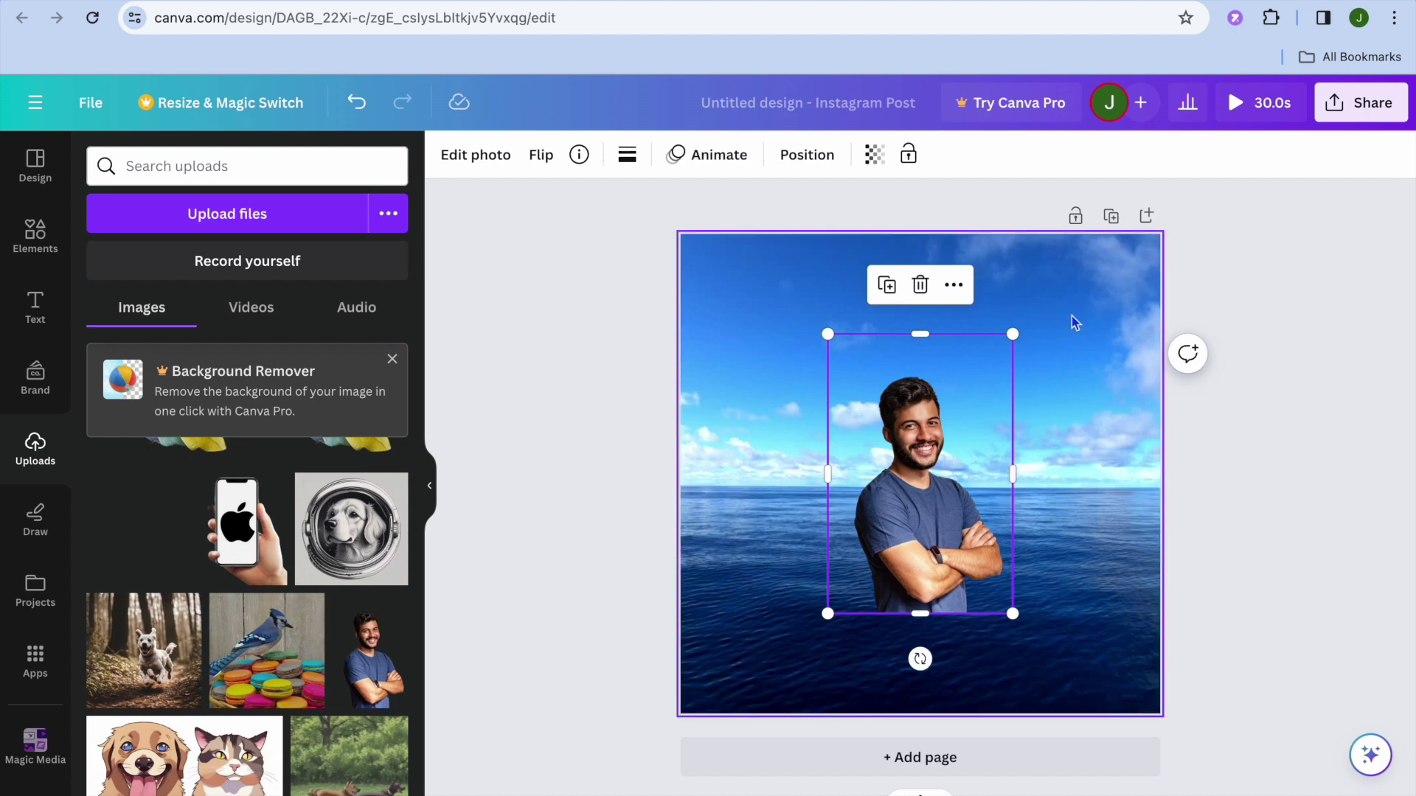
# - Play the design full screen as a preview, then return to editing
pyautogui.click(1247, 112)
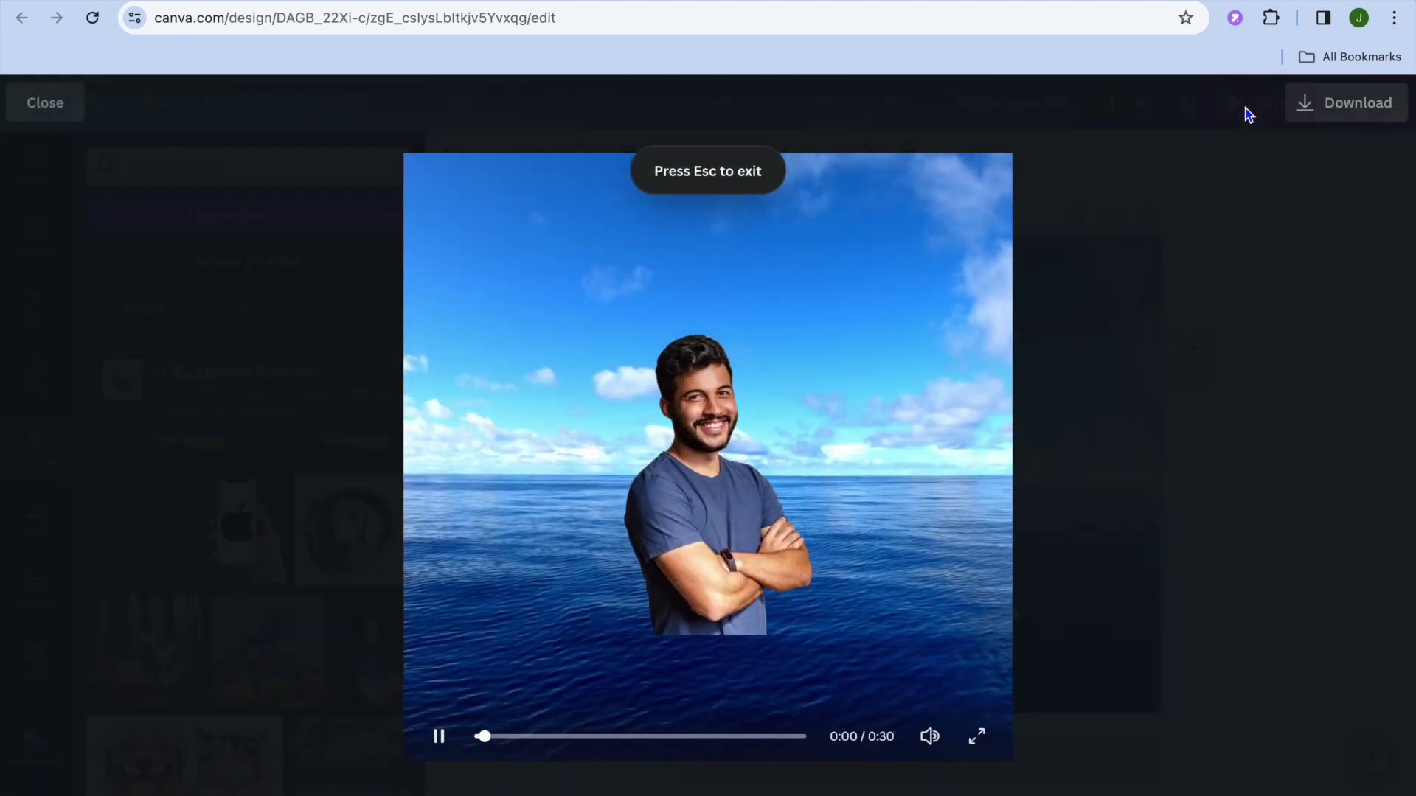
pyautogui.click(440, 737)
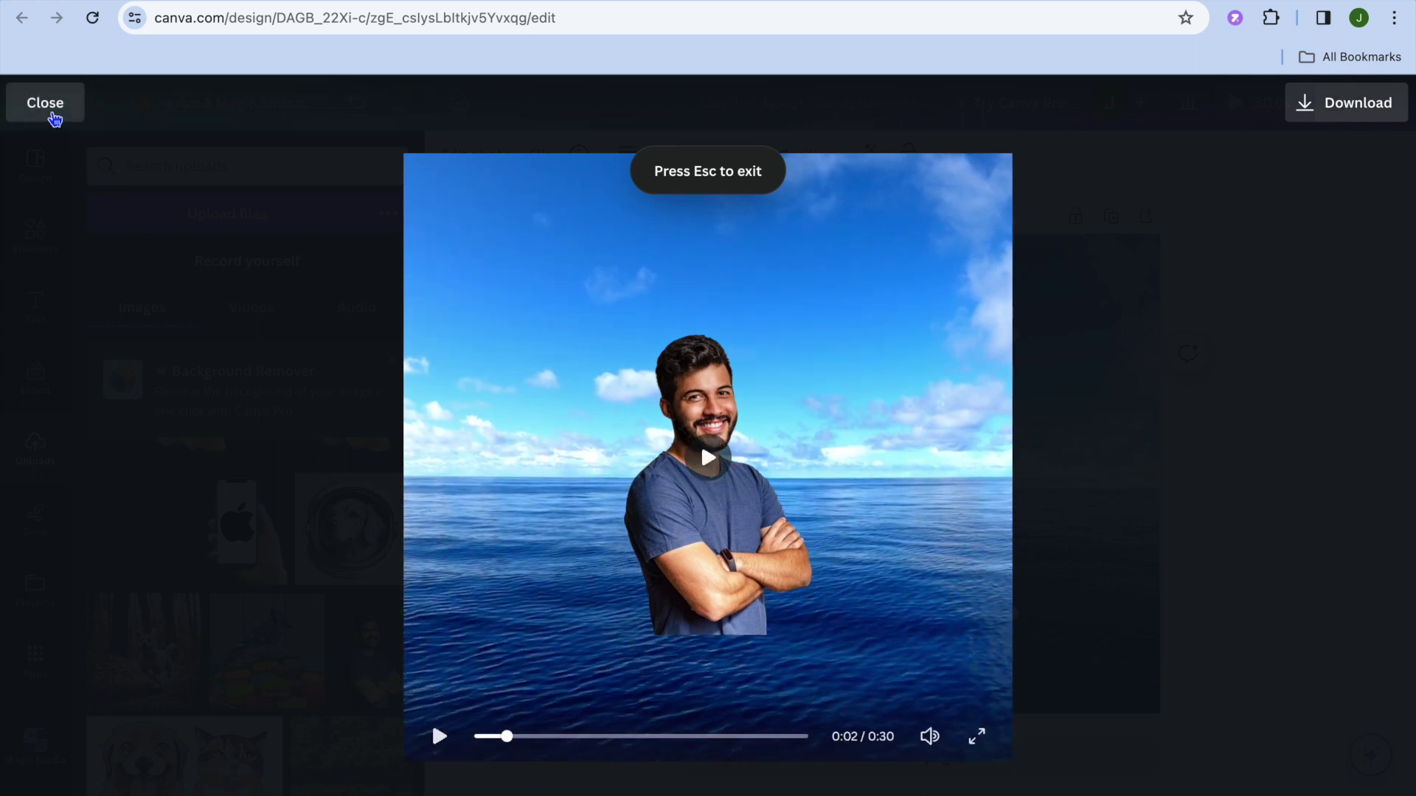
pyautogui.click(50, 112)
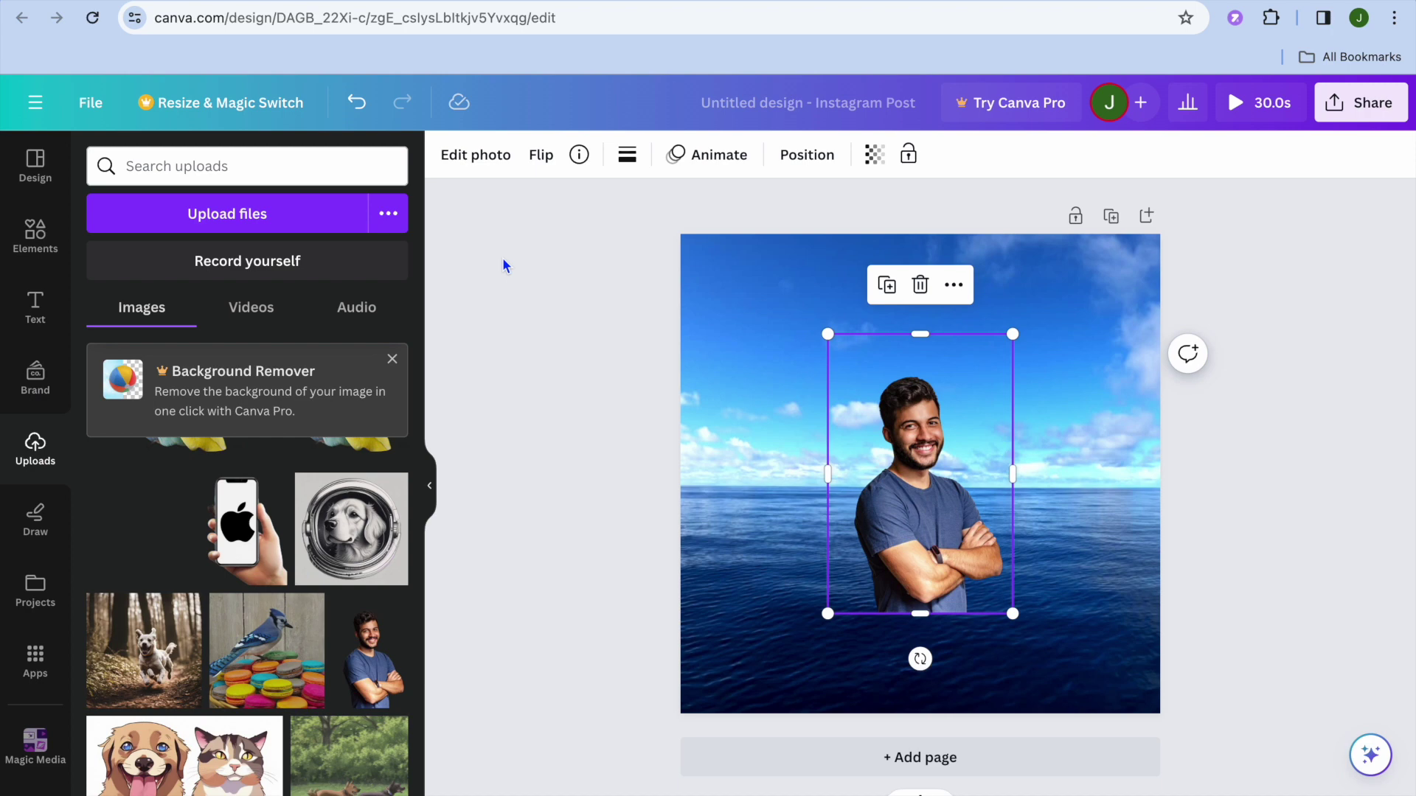
pyautogui.click(741, 322)
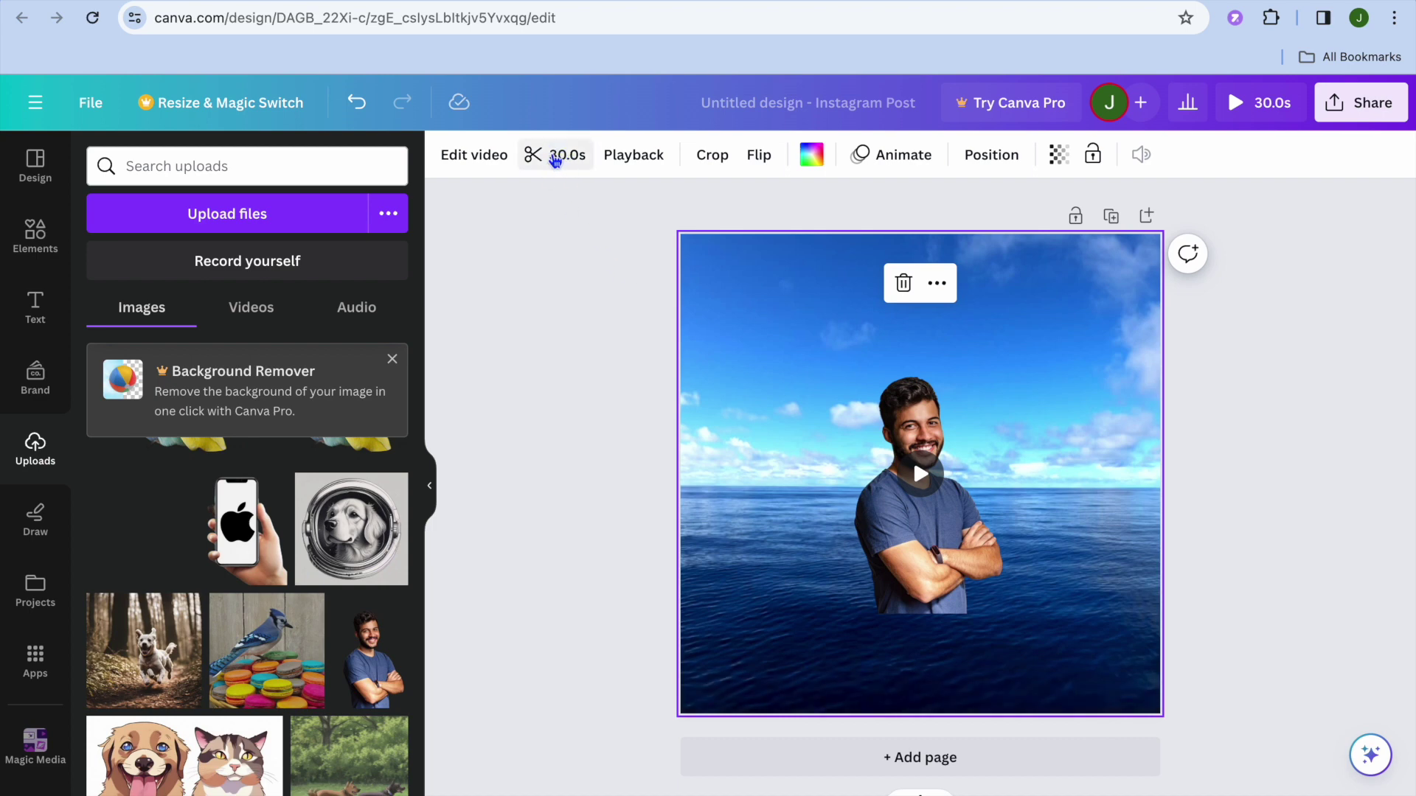
# - Trim the ocean background video's length to 2.4 seconds
pyautogui.click(560, 156)
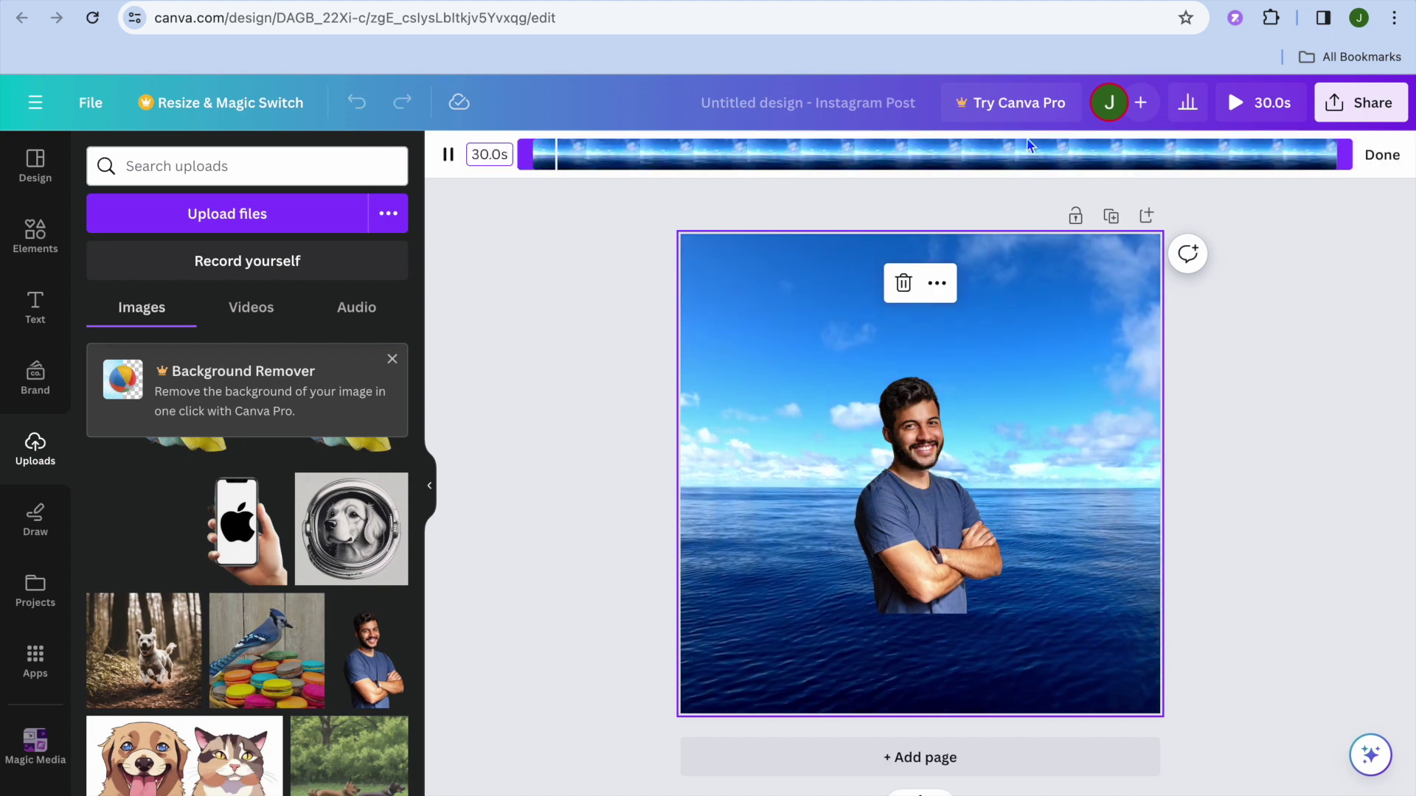
pyautogui.moveTo(1343, 154); pyautogui.dragTo(628, 141)
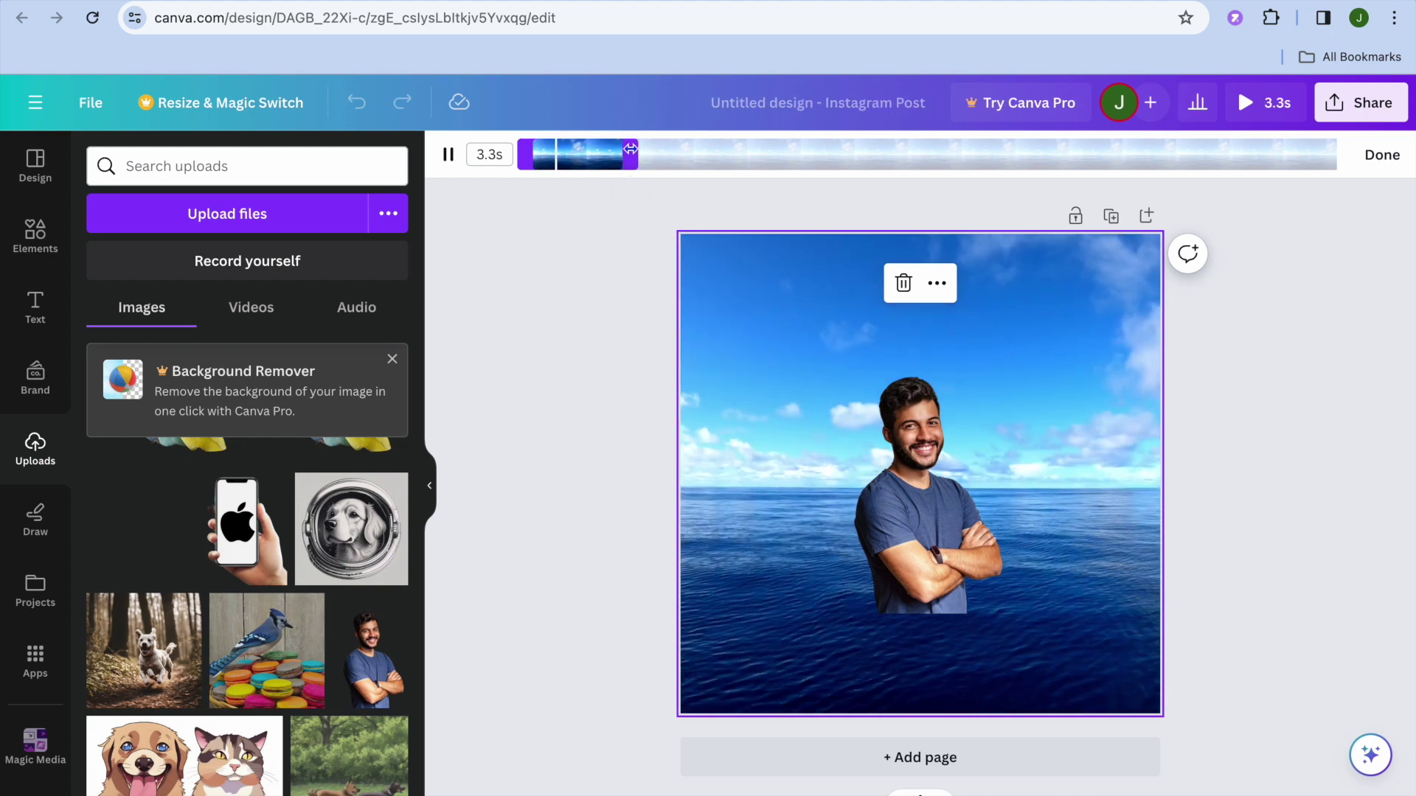
pyautogui.moveTo(630, 150); pyautogui.dragTo(605, 150)
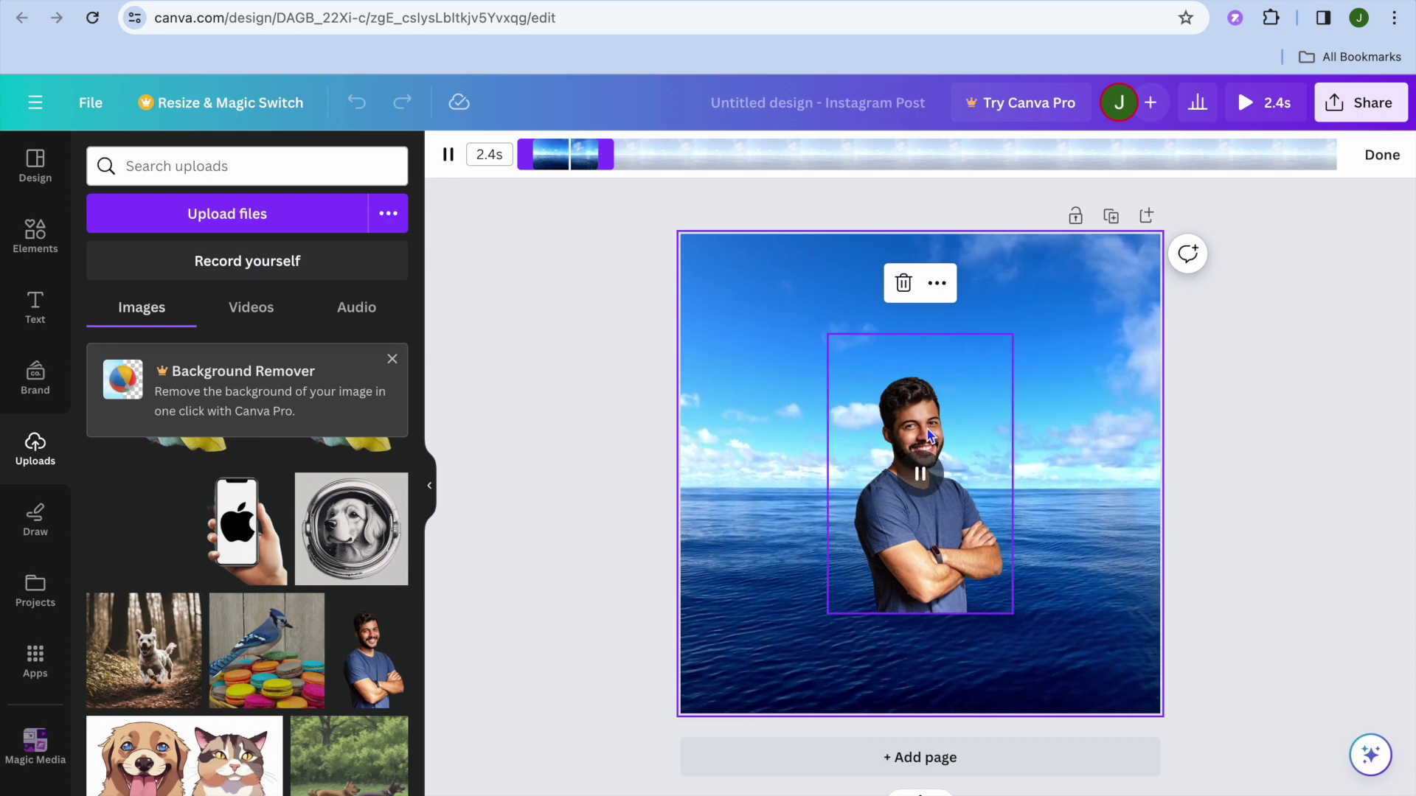
pyautogui.click(926, 396)
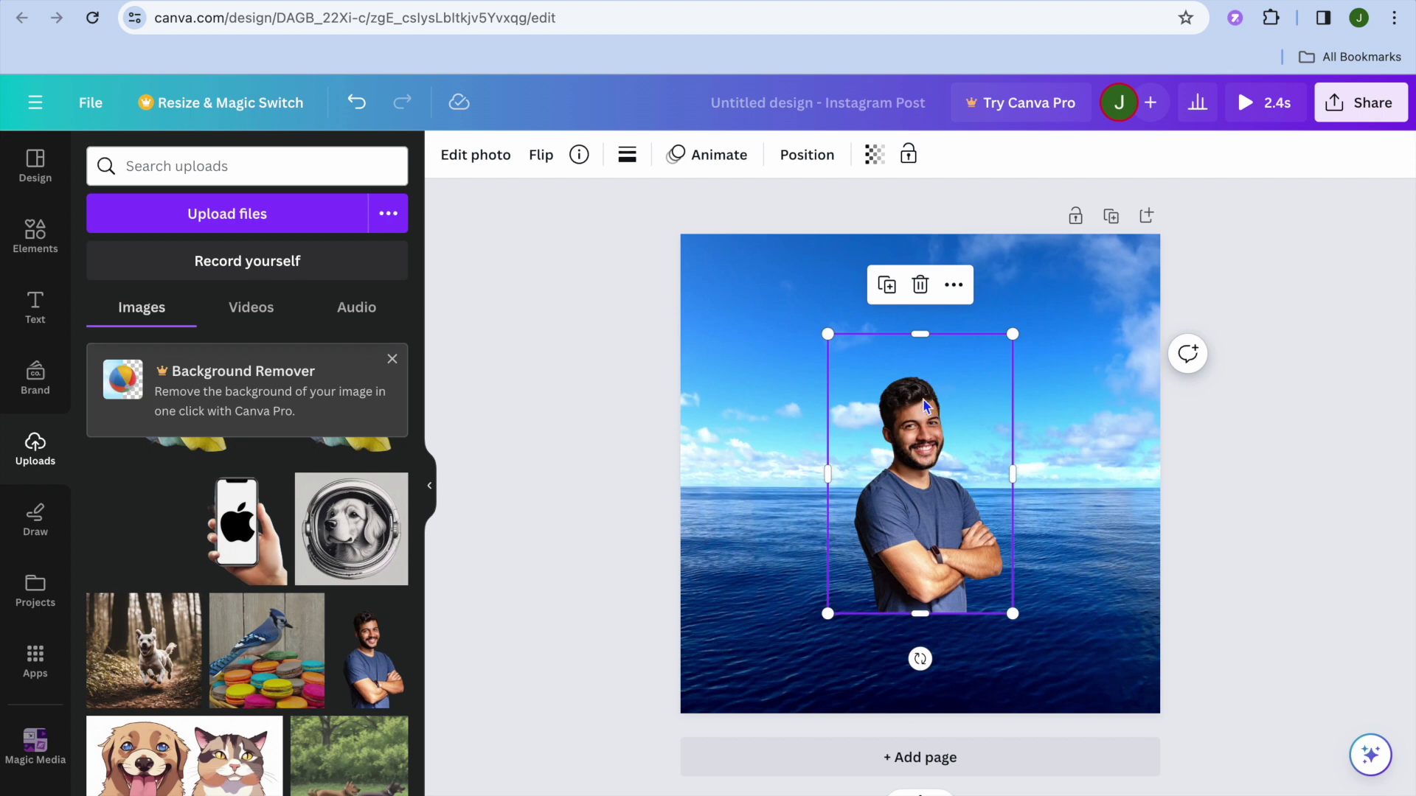
# - Give the cut-out man the Breathe photo animation
pyautogui.click(721, 163)
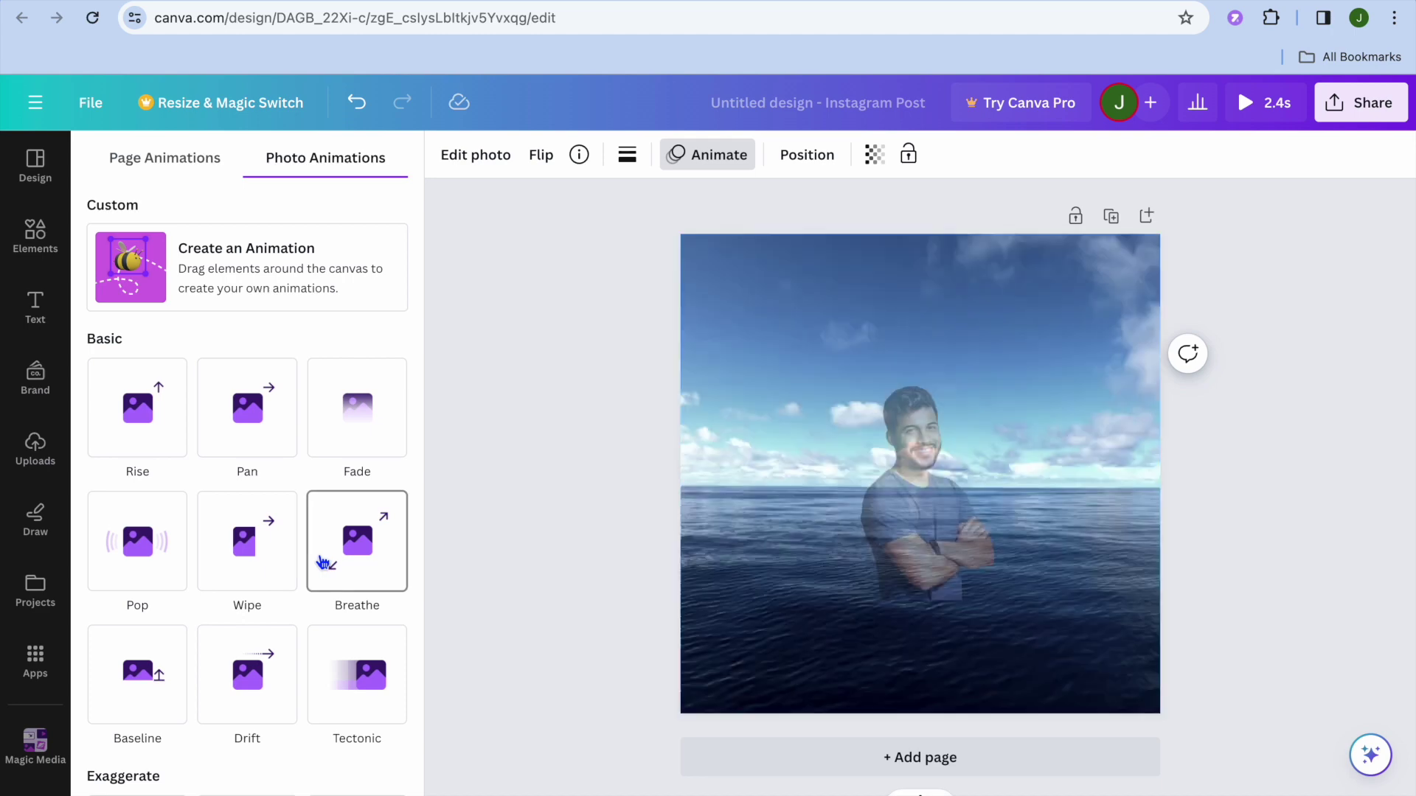
pyautogui.scroll(-2, 322, 563)
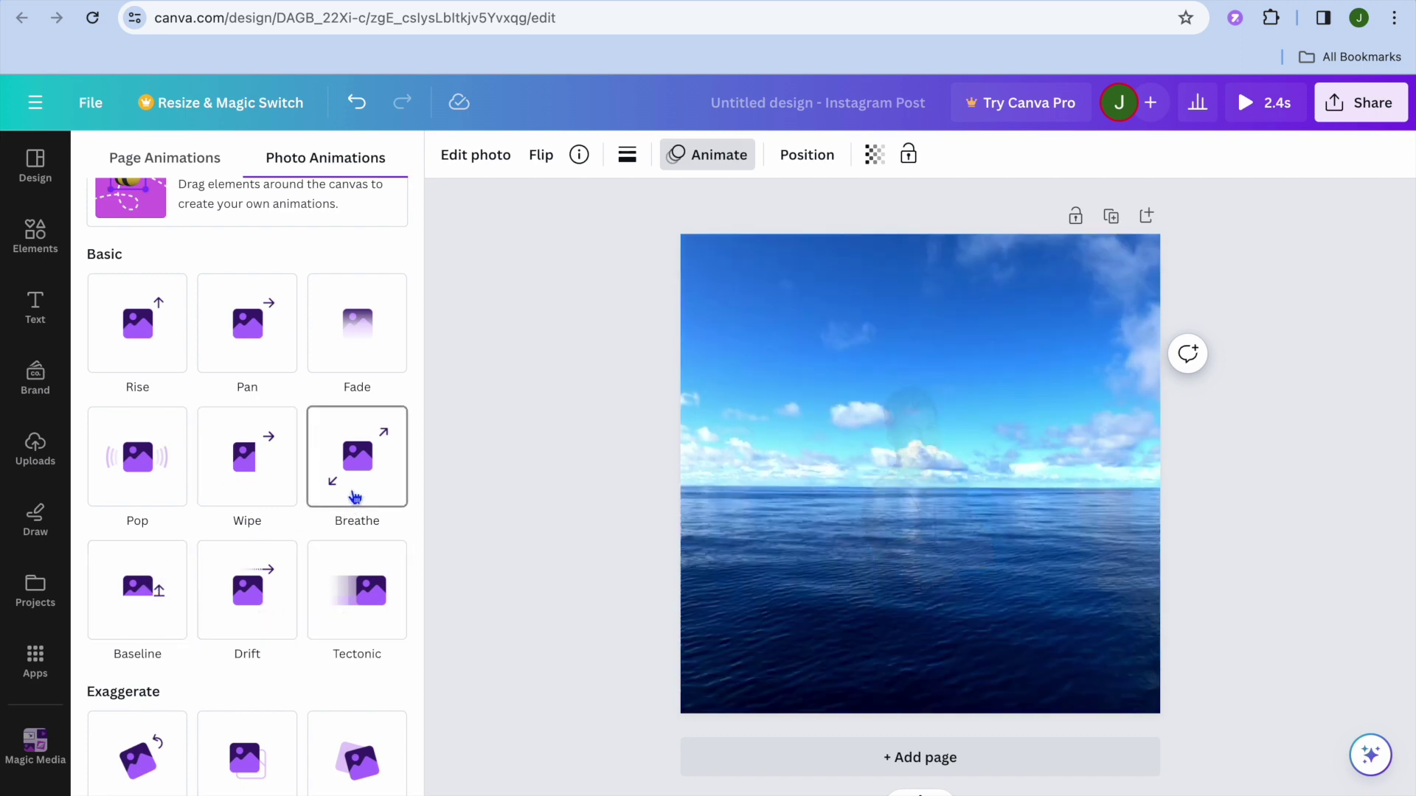
pyautogui.click(356, 496)
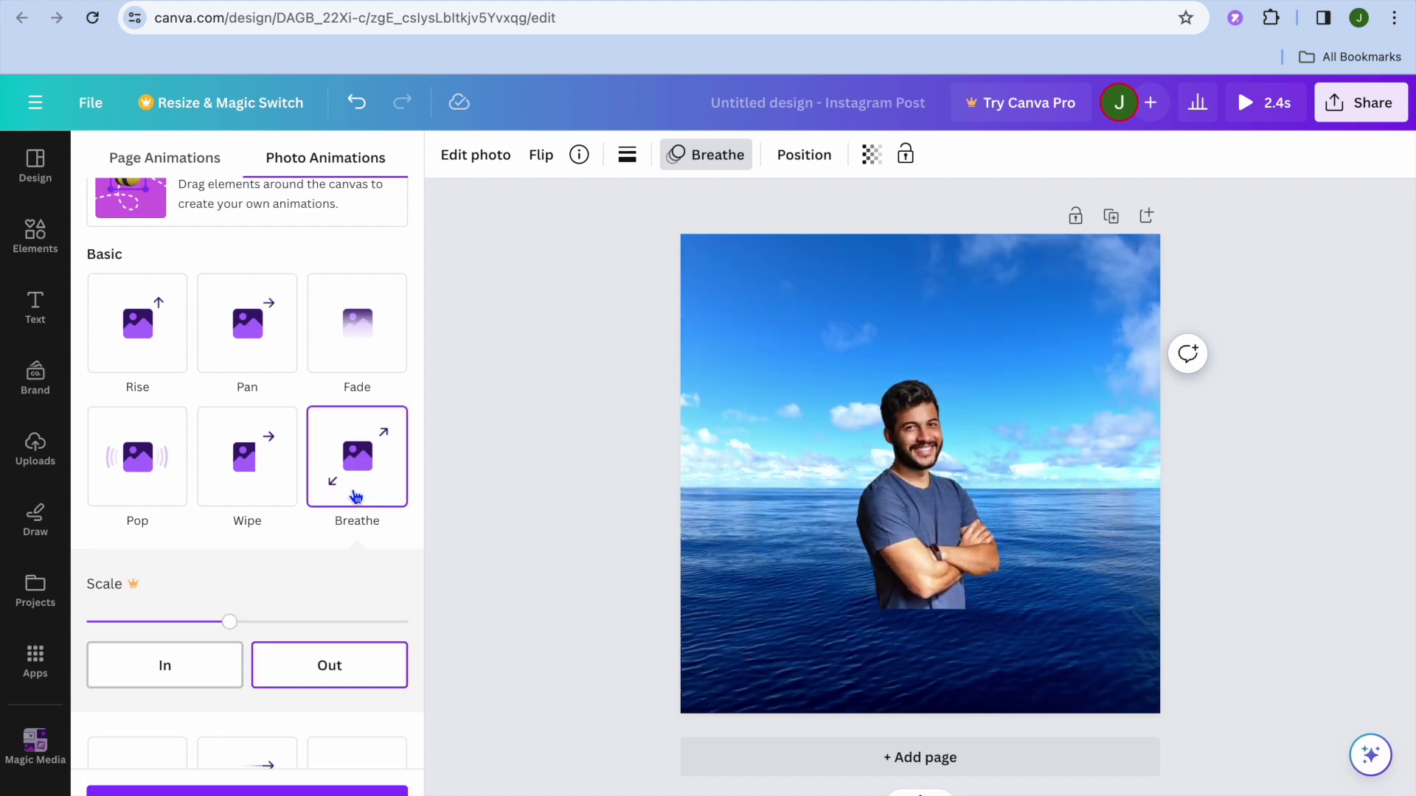
pyautogui.click(550, 542)
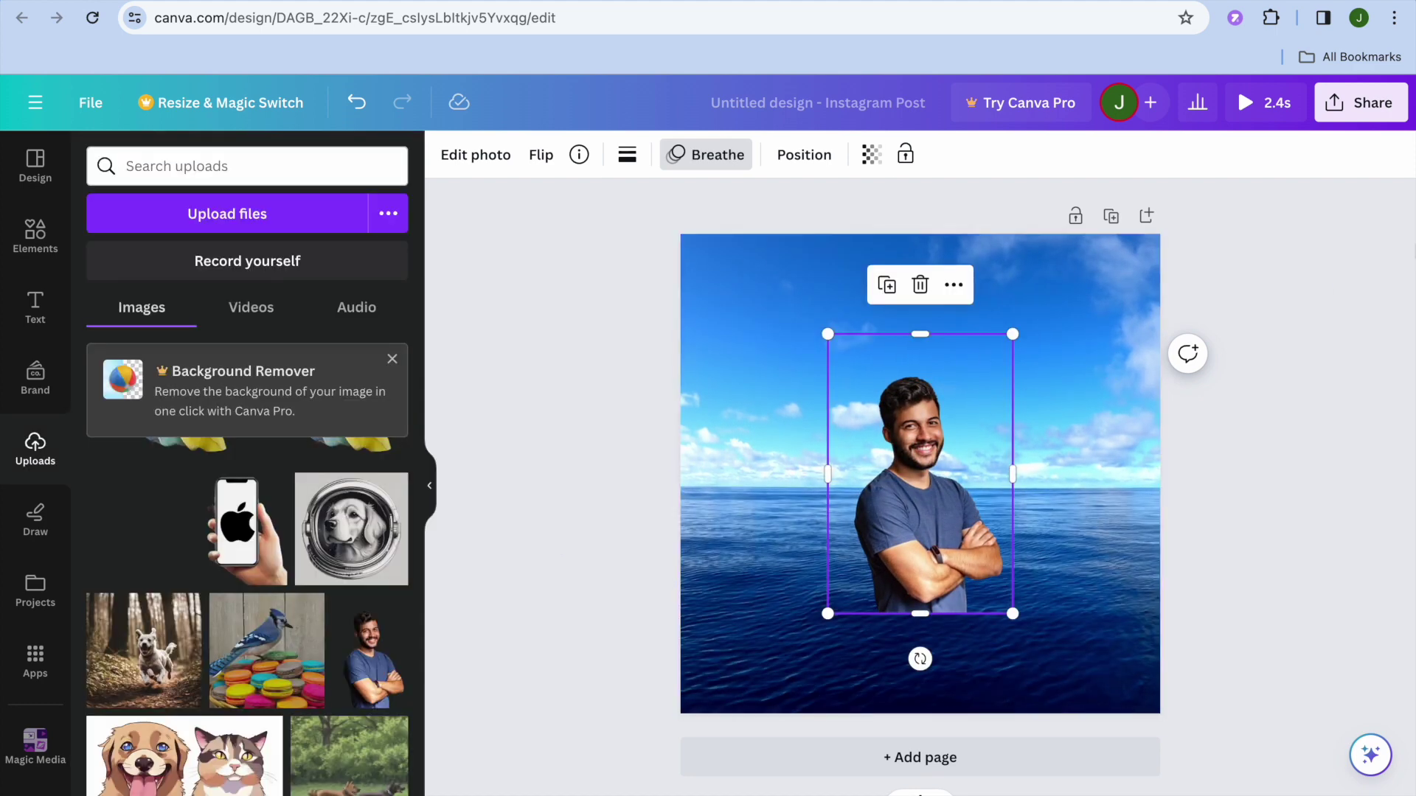
pyautogui.click(1356, 119)
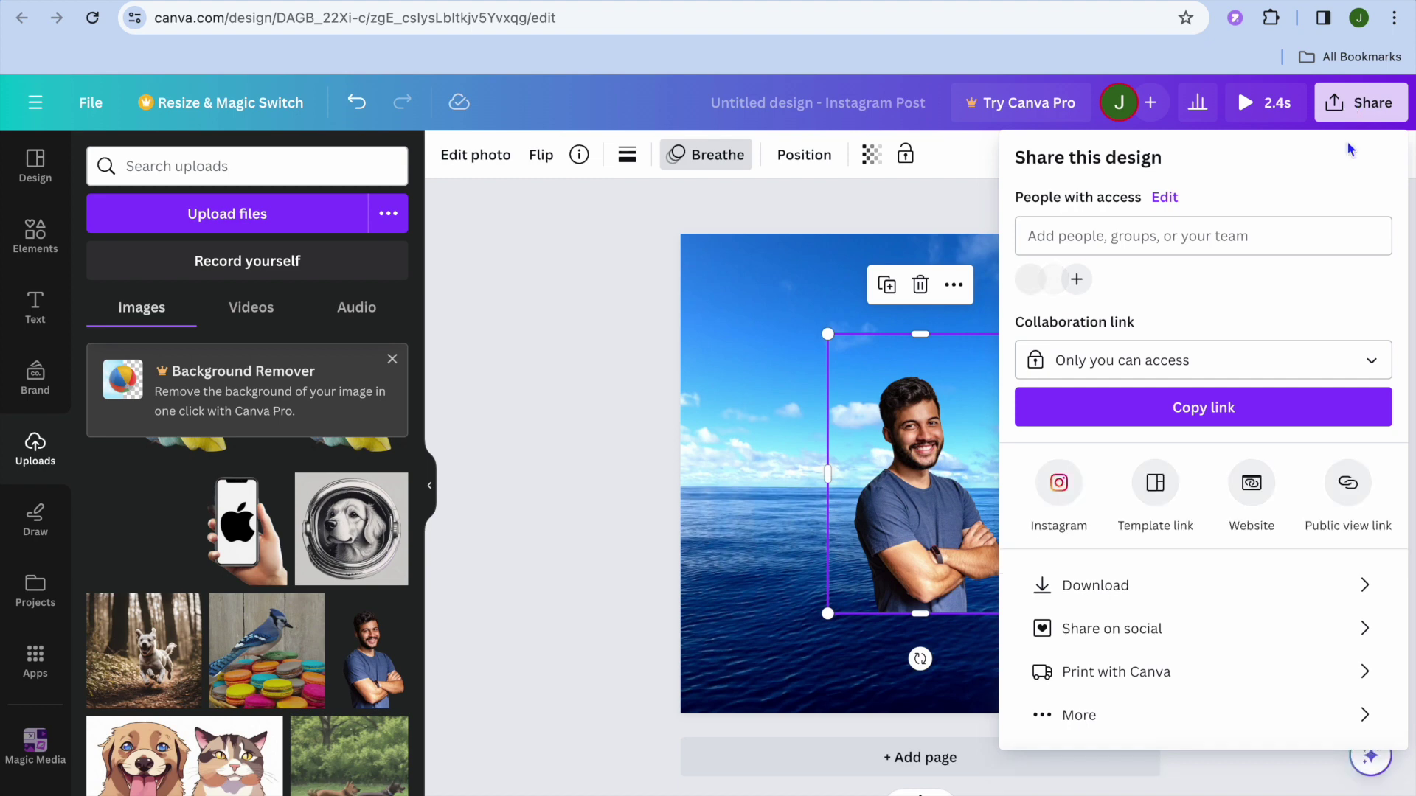
# - Change the download file type from MP4 Video to GIF and download it
pyautogui.click(1189, 590)
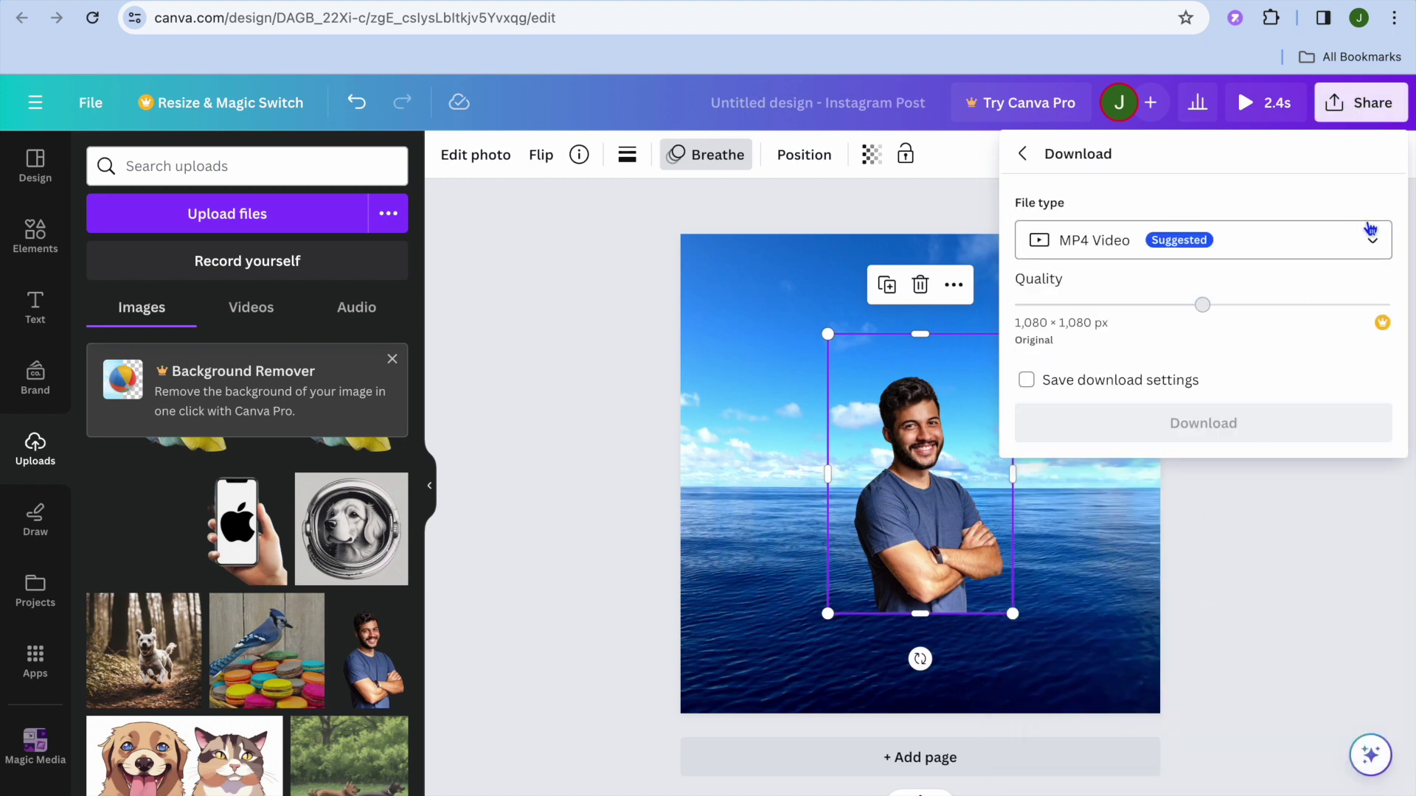
pyautogui.click(1370, 246)
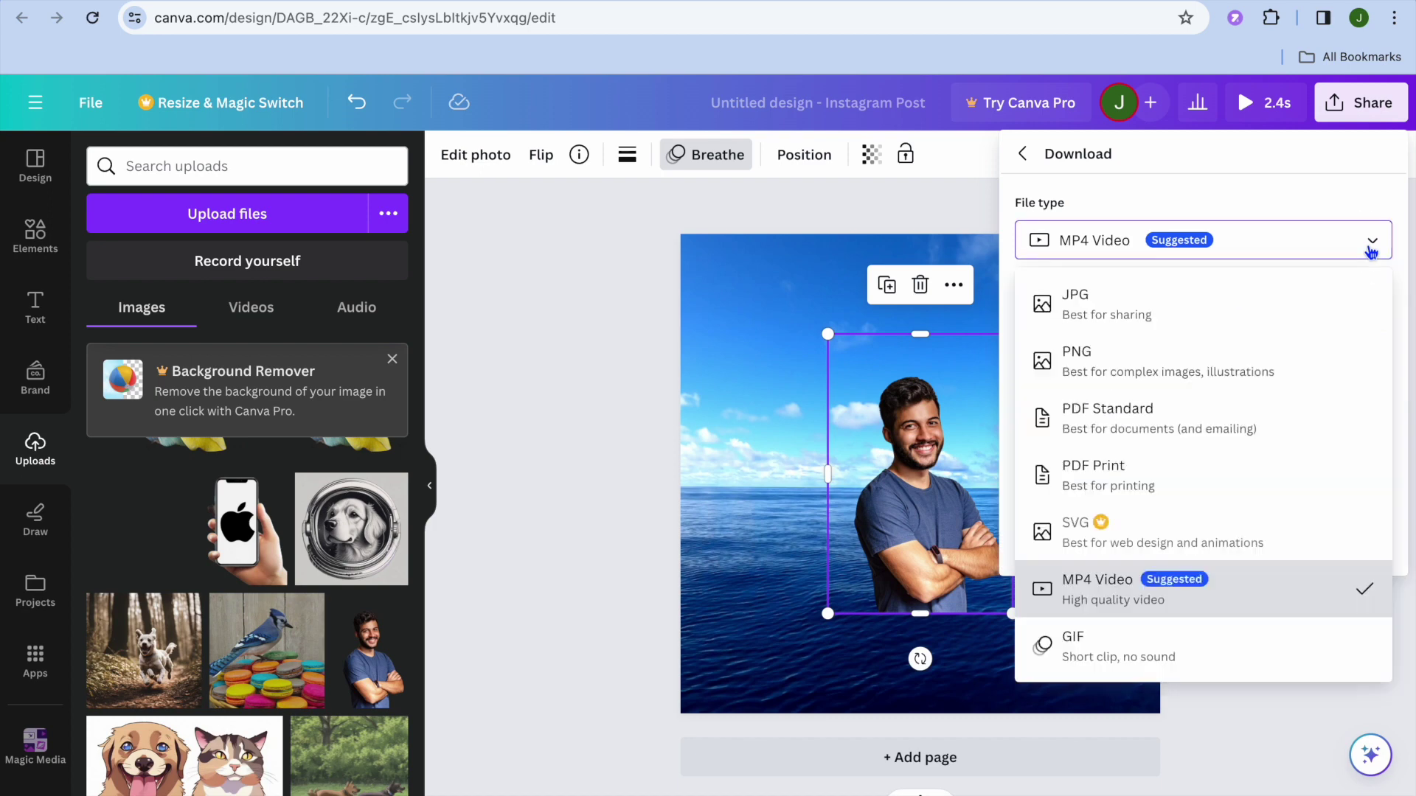
pyautogui.click(1151, 656)
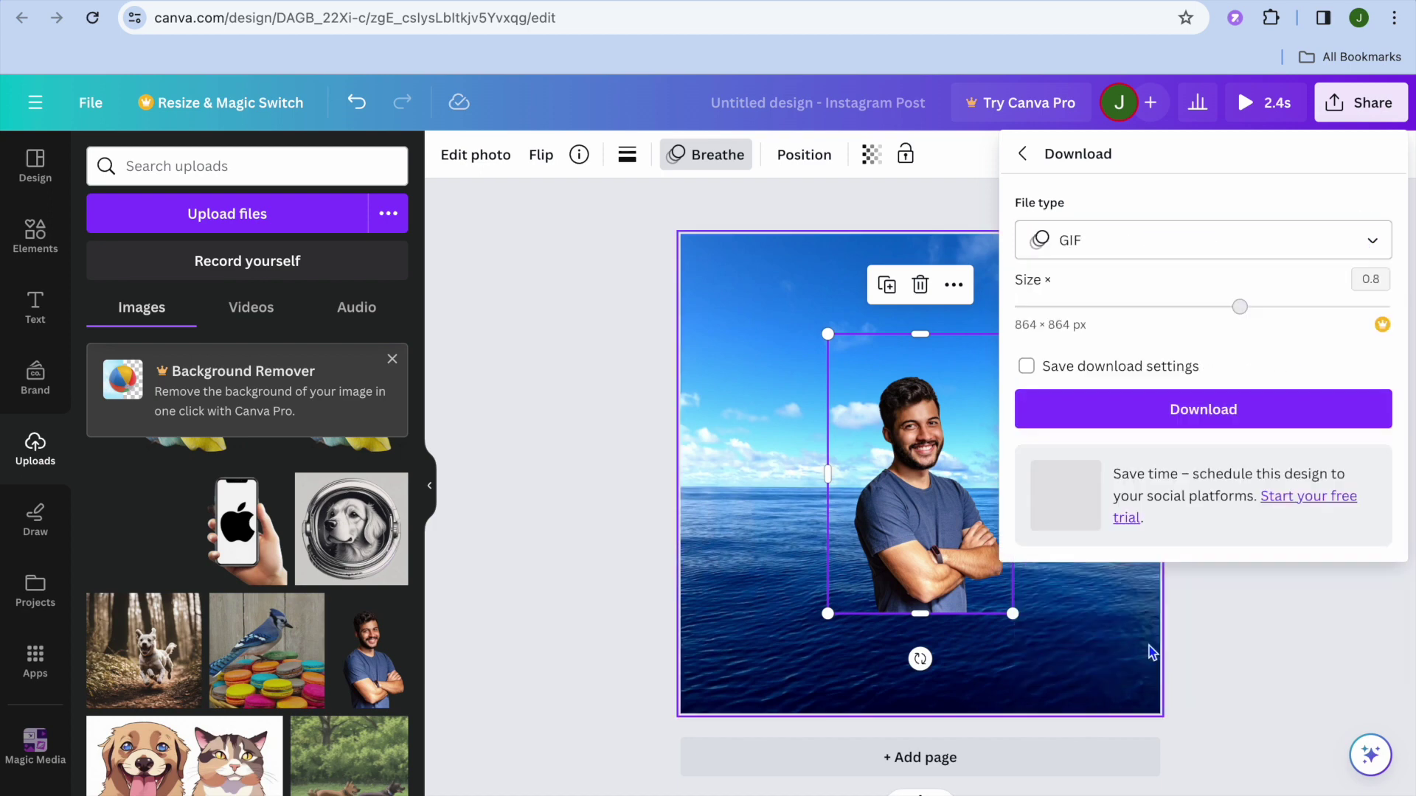
pyautogui.click(1202, 411)
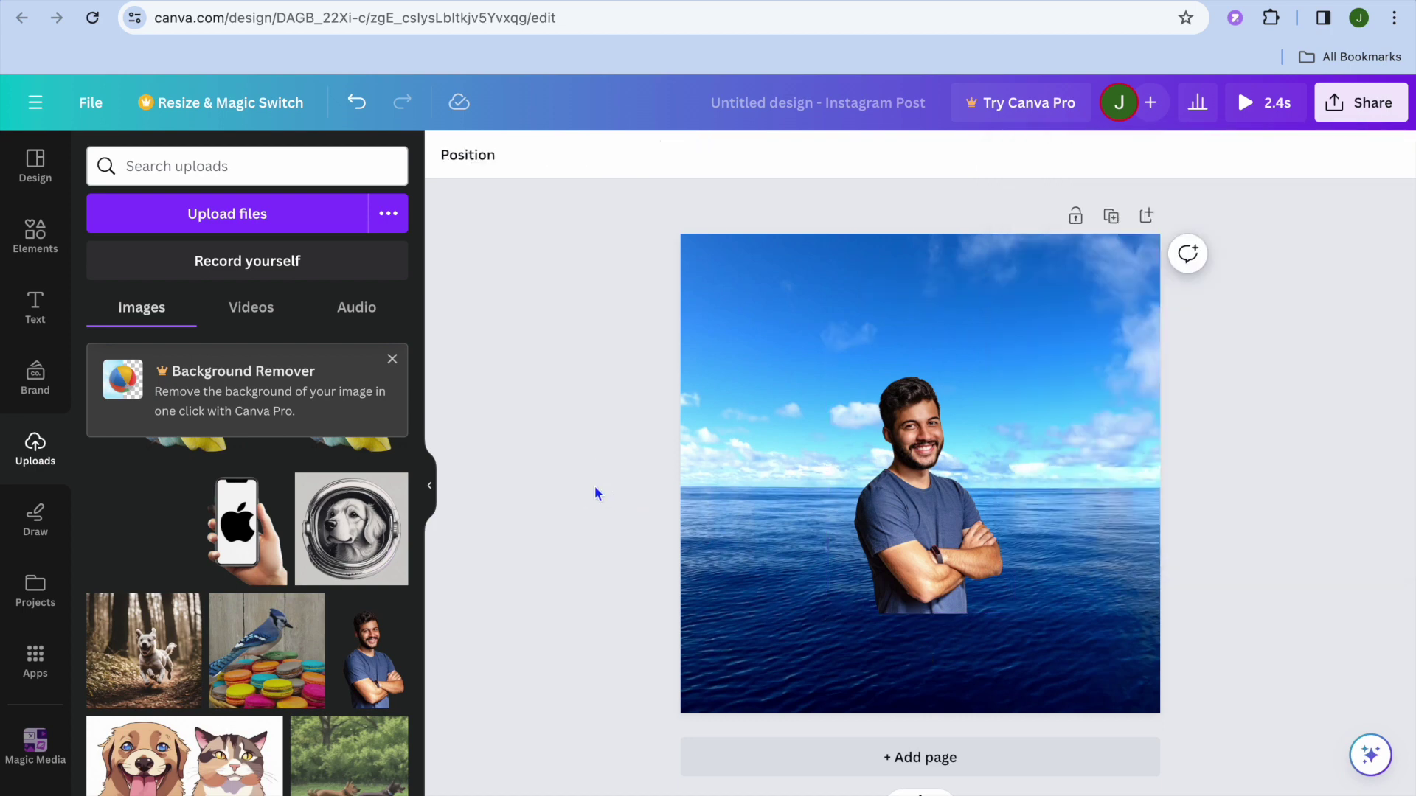
# - Delete the ocean video and the man photo, then clear the 'ocean' element search
pyautogui.click(776, 338)
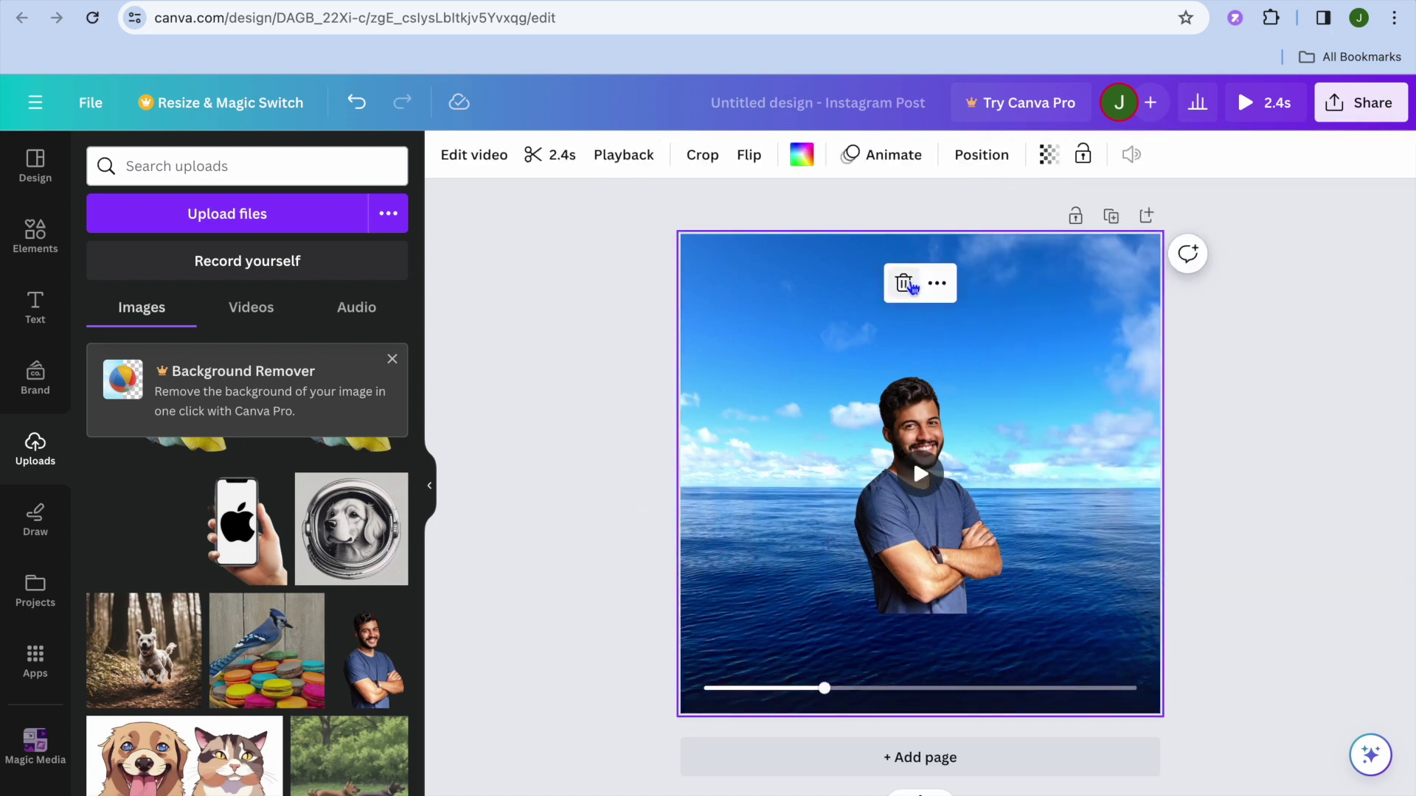
pyautogui.click(901, 281)
pyautogui.click(897, 501)
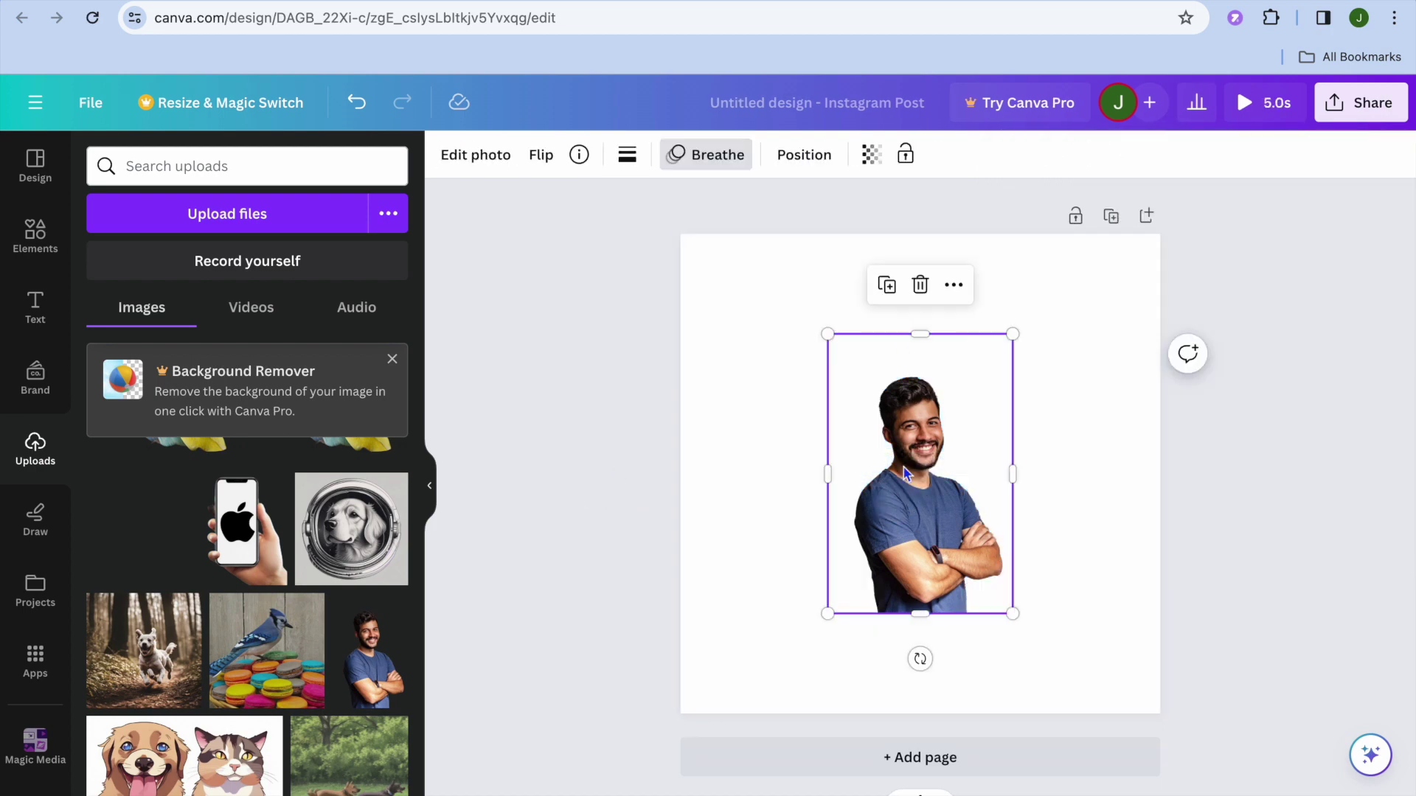
pyautogui.click(916, 287)
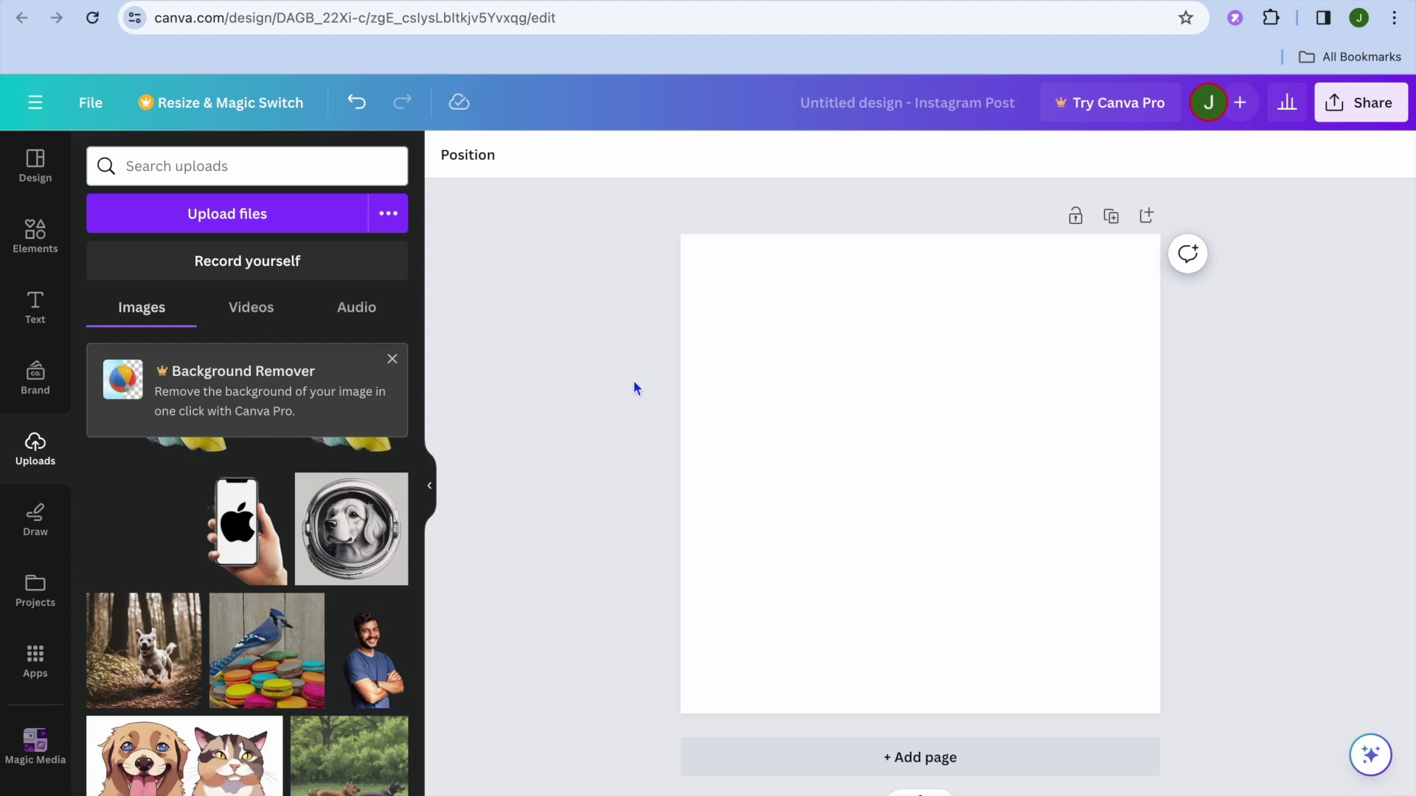
pyautogui.click(52, 252)
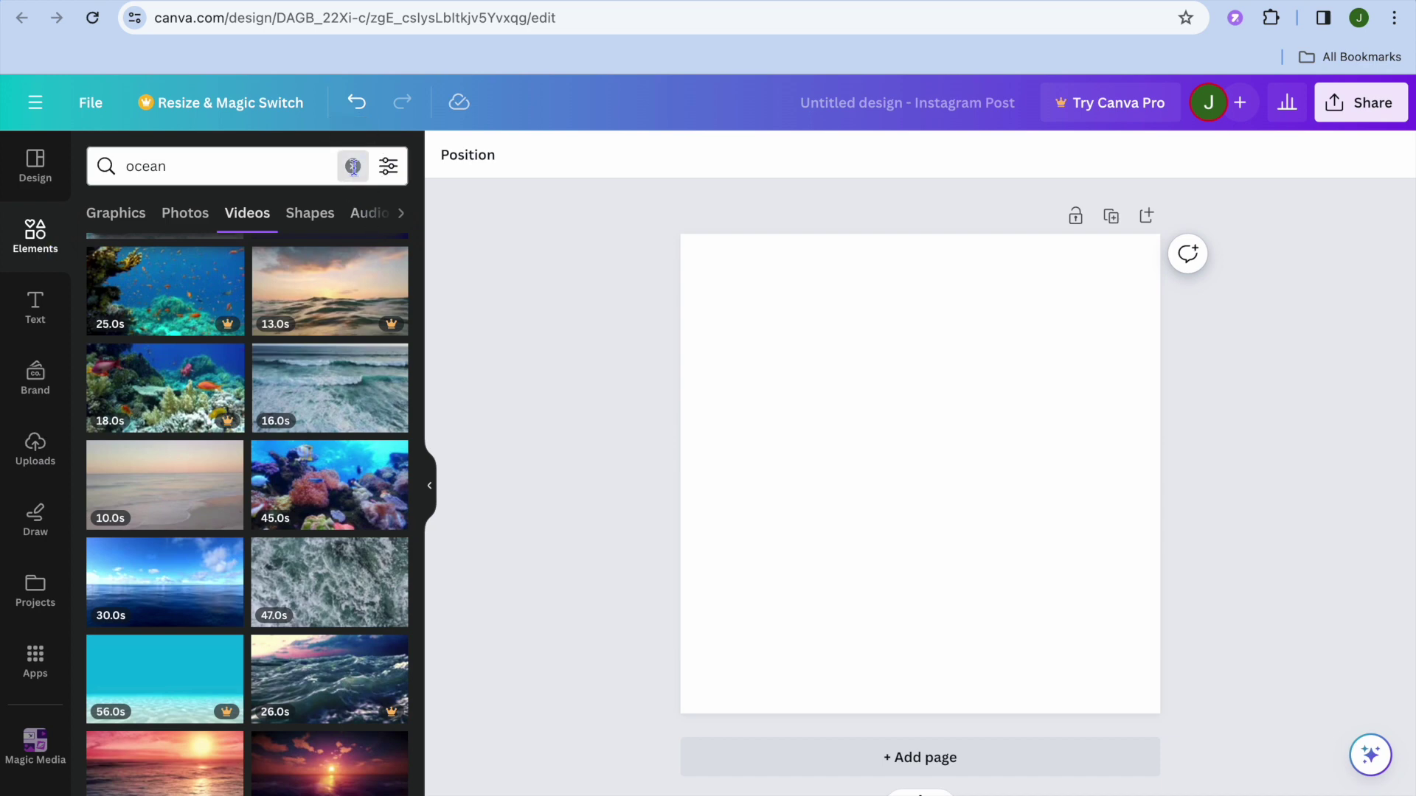
pyautogui.click(353, 166)
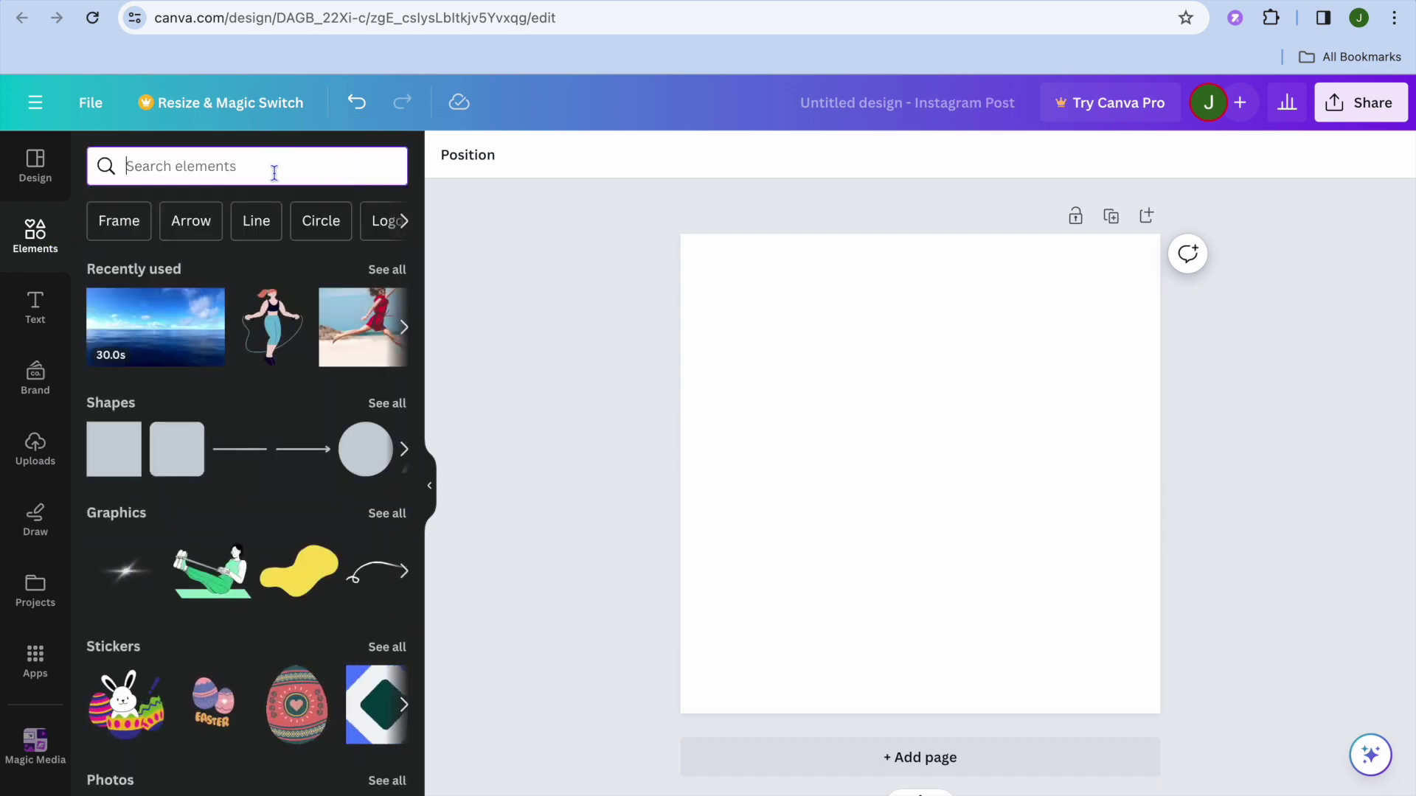
# - Search Elements for 'gif' and add the confetti graphic from the Graphics results
pyautogui.write('gi')
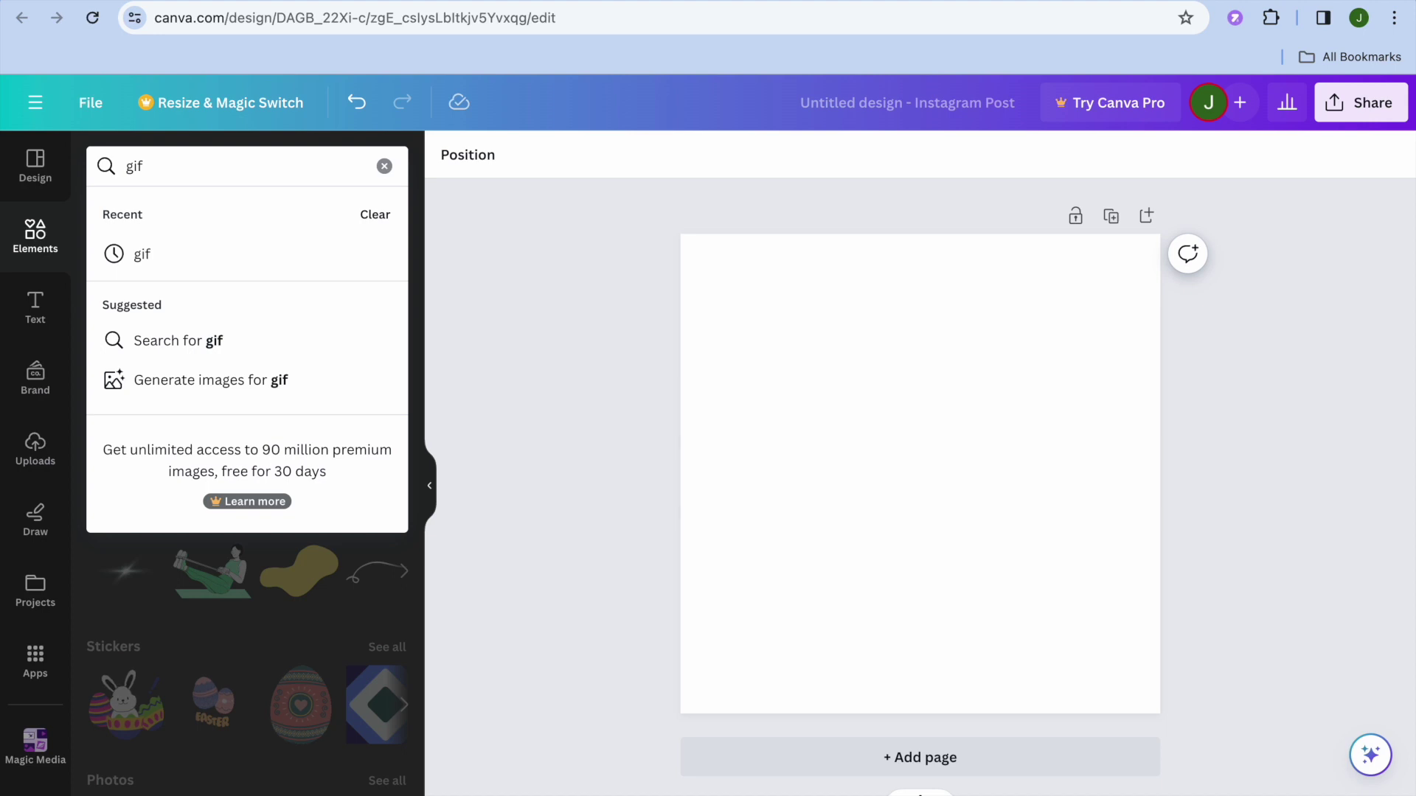
pyautogui.write('f')
pyautogui.press('Return')
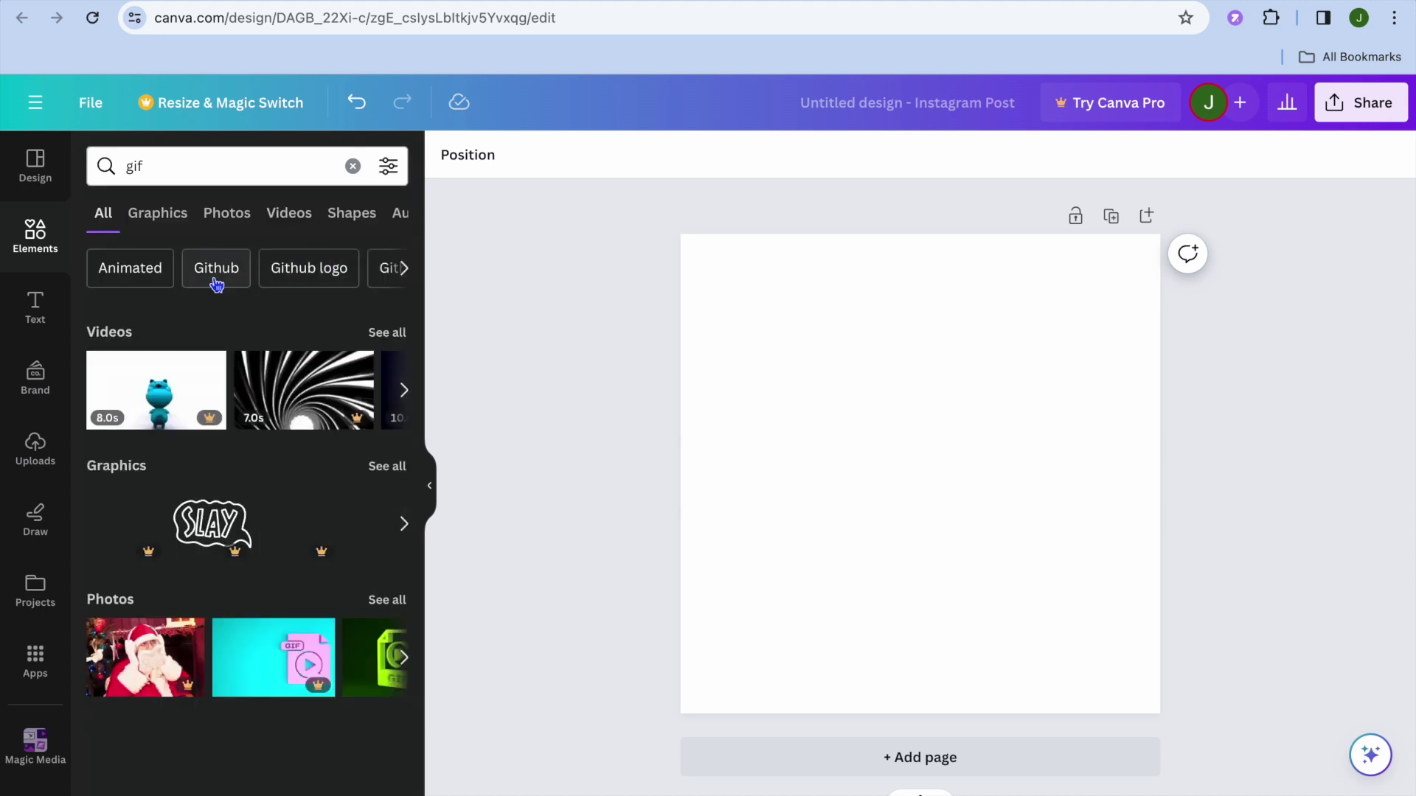
pyautogui.click(387, 467)
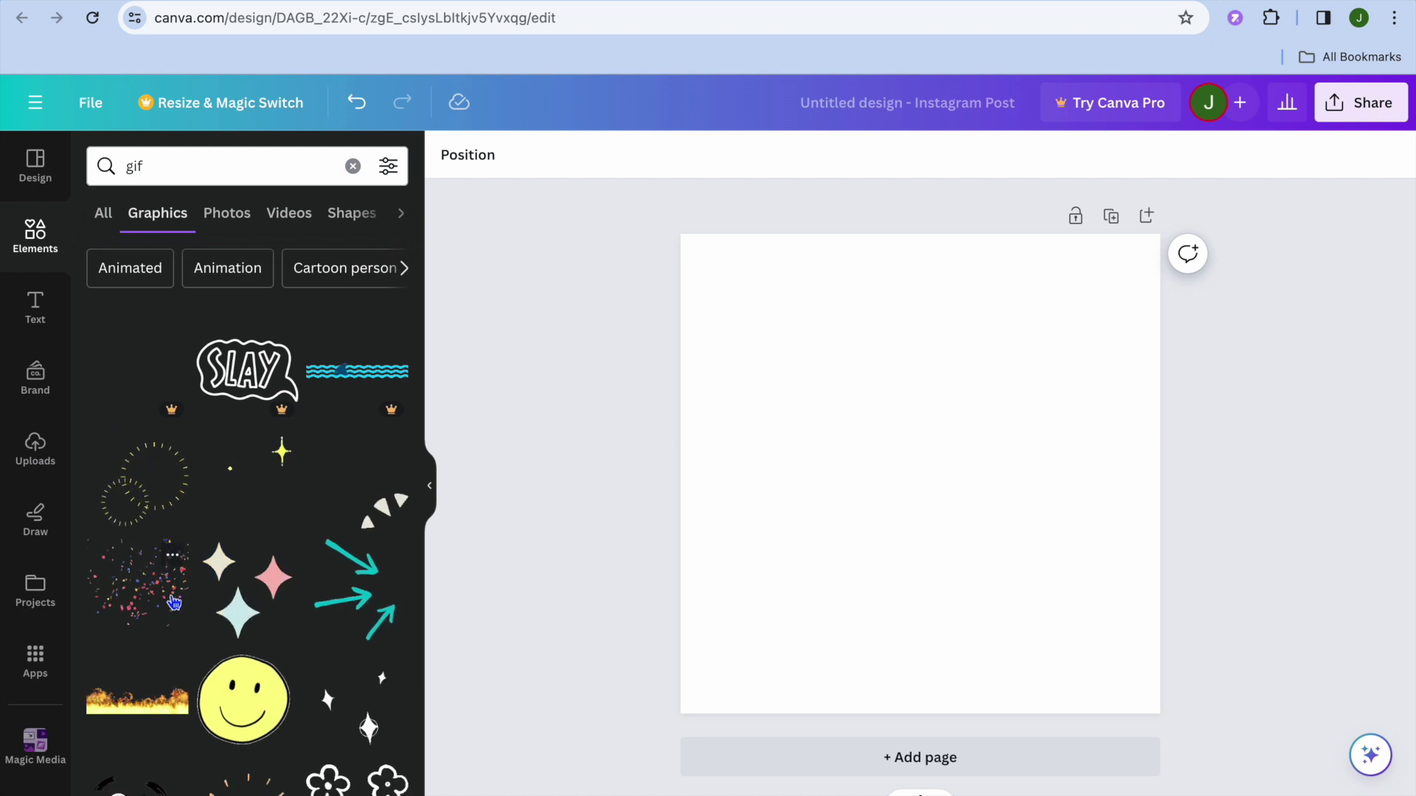
pyautogui.click(137, 600)
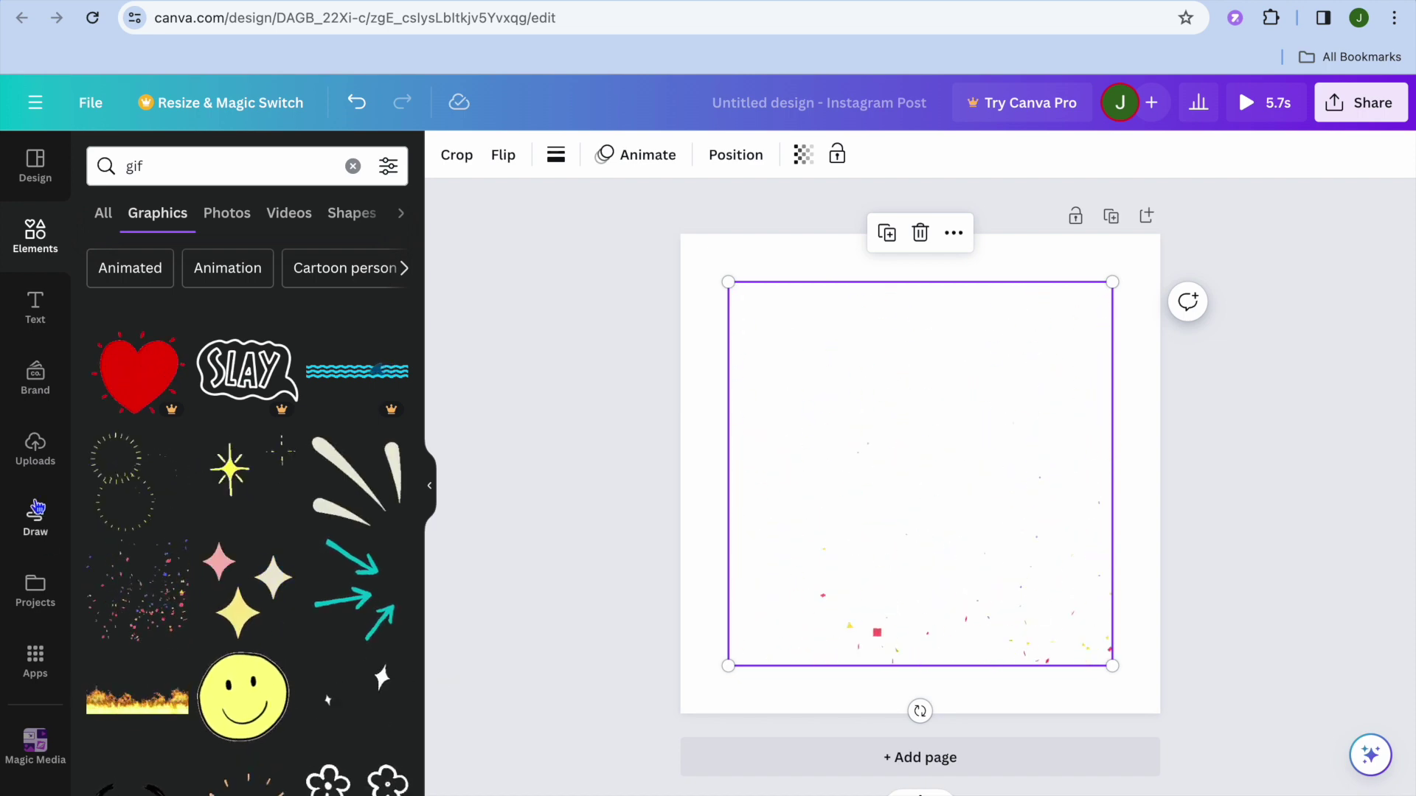
pyautogui.click(35, 443)
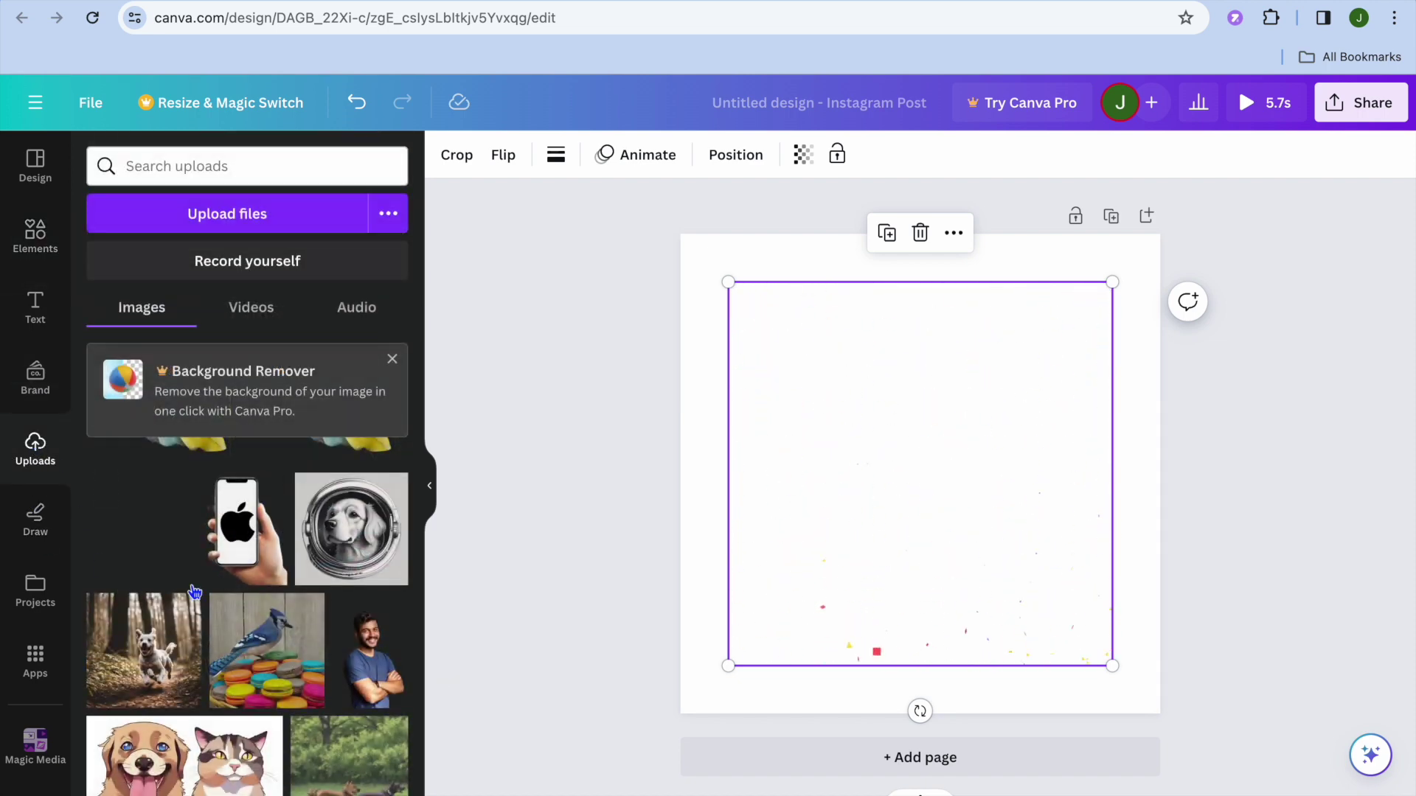
# - Place the cut-out man at the bottom of the page and enlarge him
pyautogui.moveTo(381, 673); pyautogui.dragTo(901, 587)
pyautogui.moveTo(827, 433); pyautogui.dragTo(802, 395)
pyautogui.moveTo(1005, 395); pyautogui.dragTo(1034, 369)
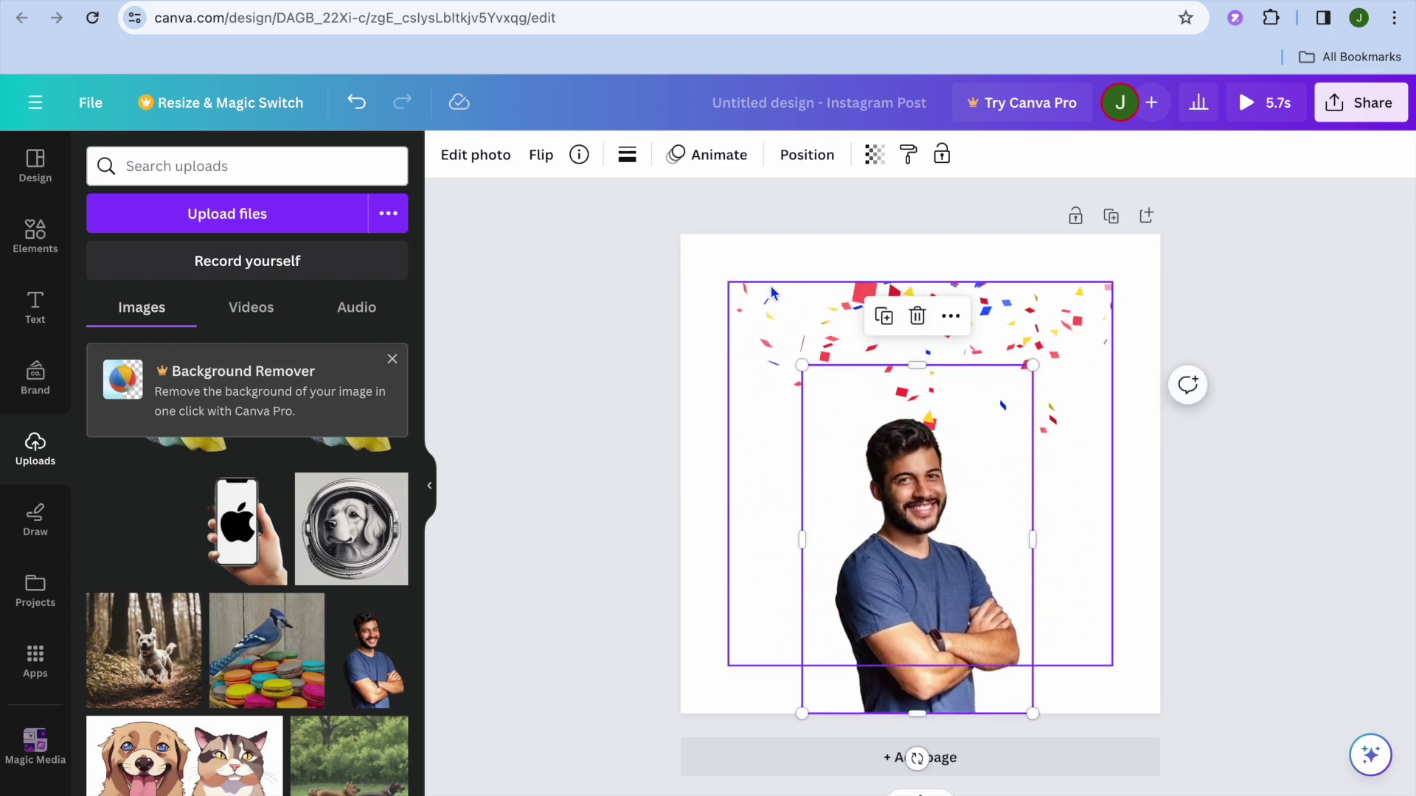
# - Move and enlarge the confetti graphic across the top of the page
pyautogui.click(915, 317)
pyautogui.moveTo(773, 294); pyautogui.dragTo(745, 256)
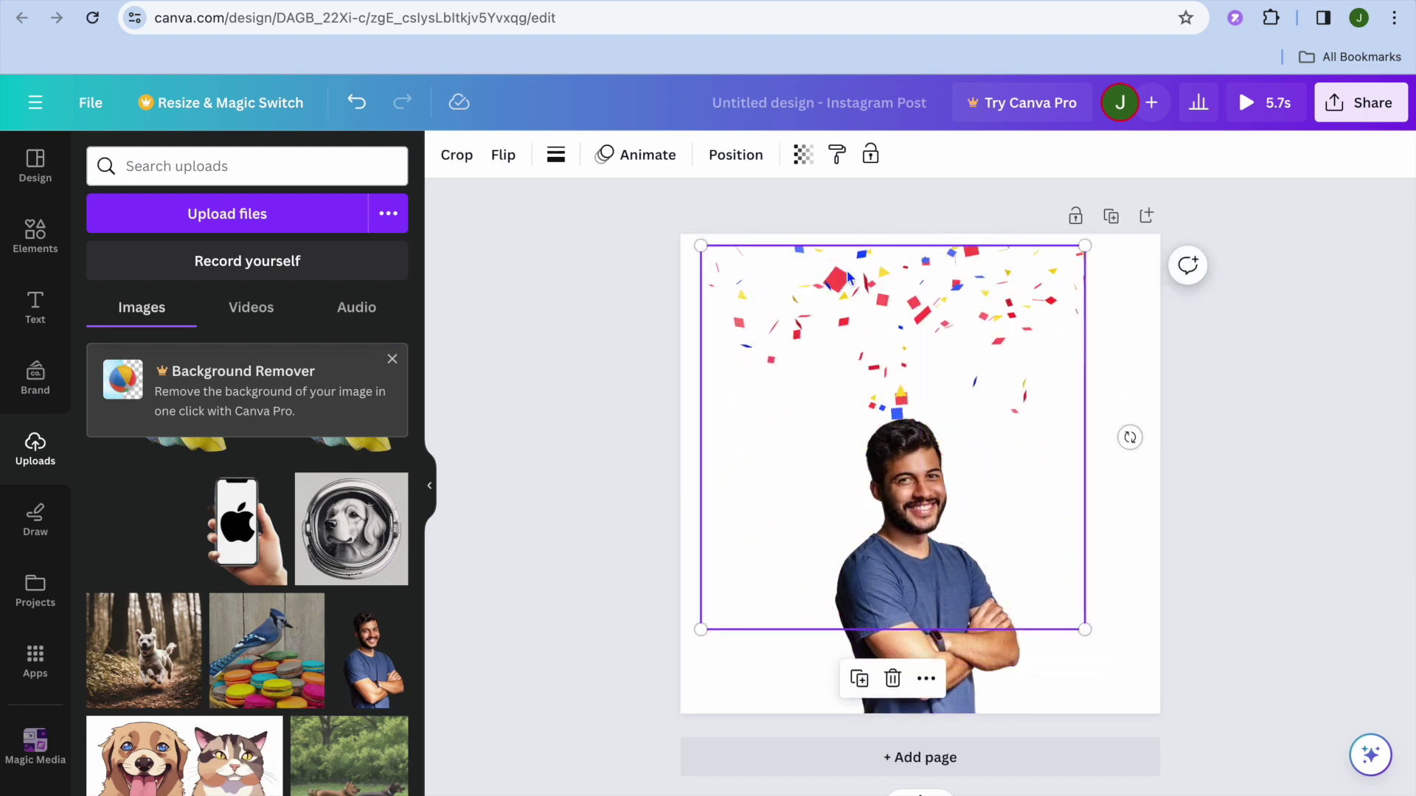
pyautogui.moveTo(875, 282); pyautogui.dragTo(881, 270)
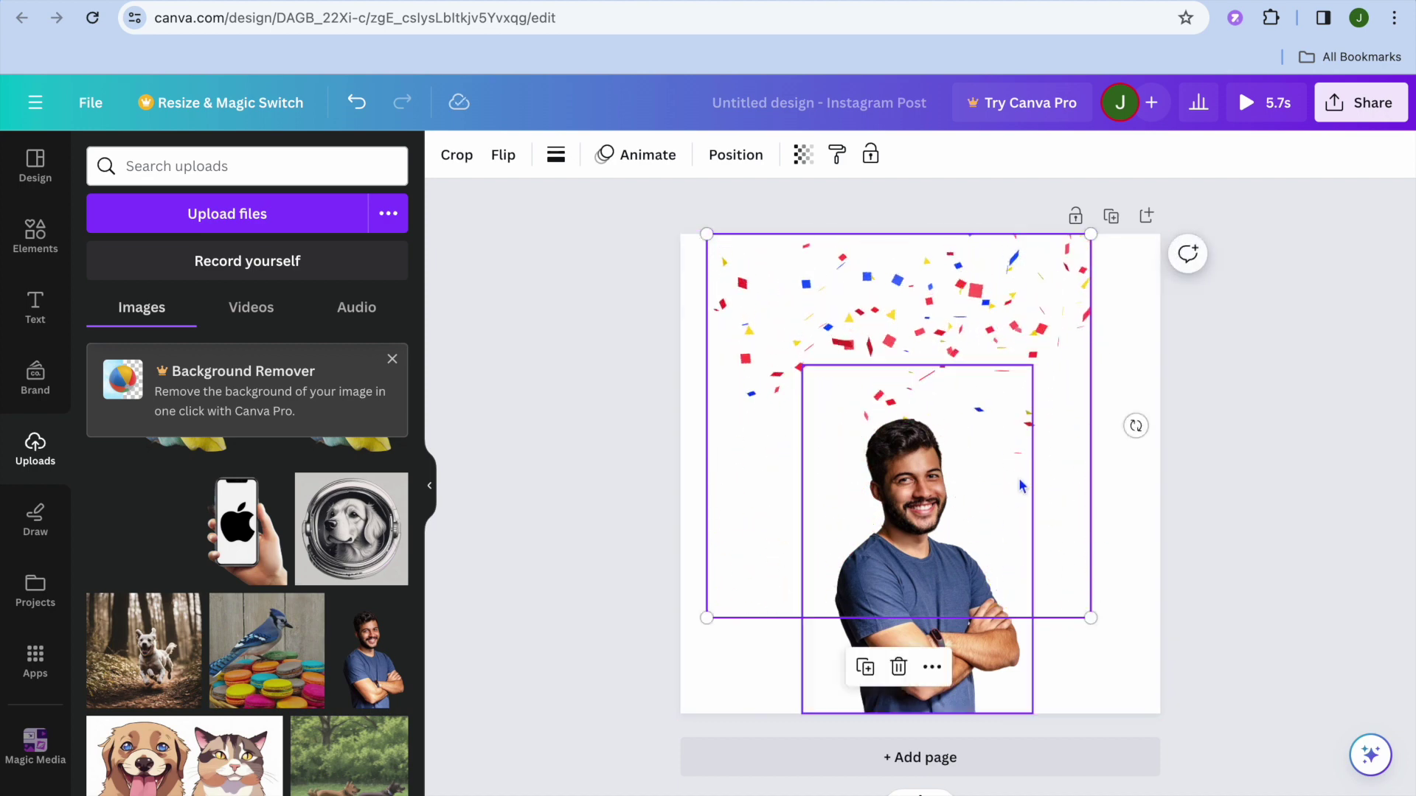
pyautogui.moveTo(995, 310); pyautogui.dragTo(1005, 311)
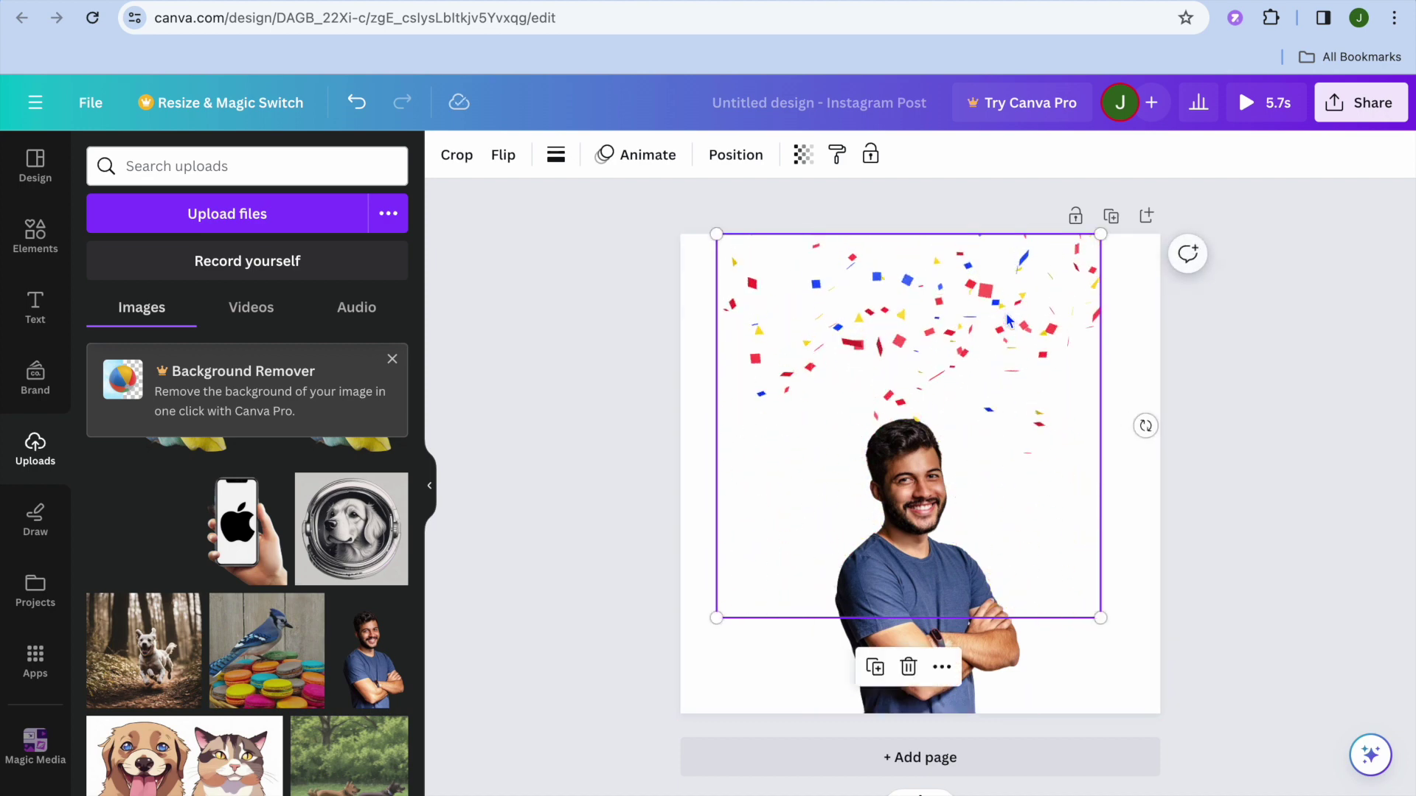
pyautogui.click(708, 636)
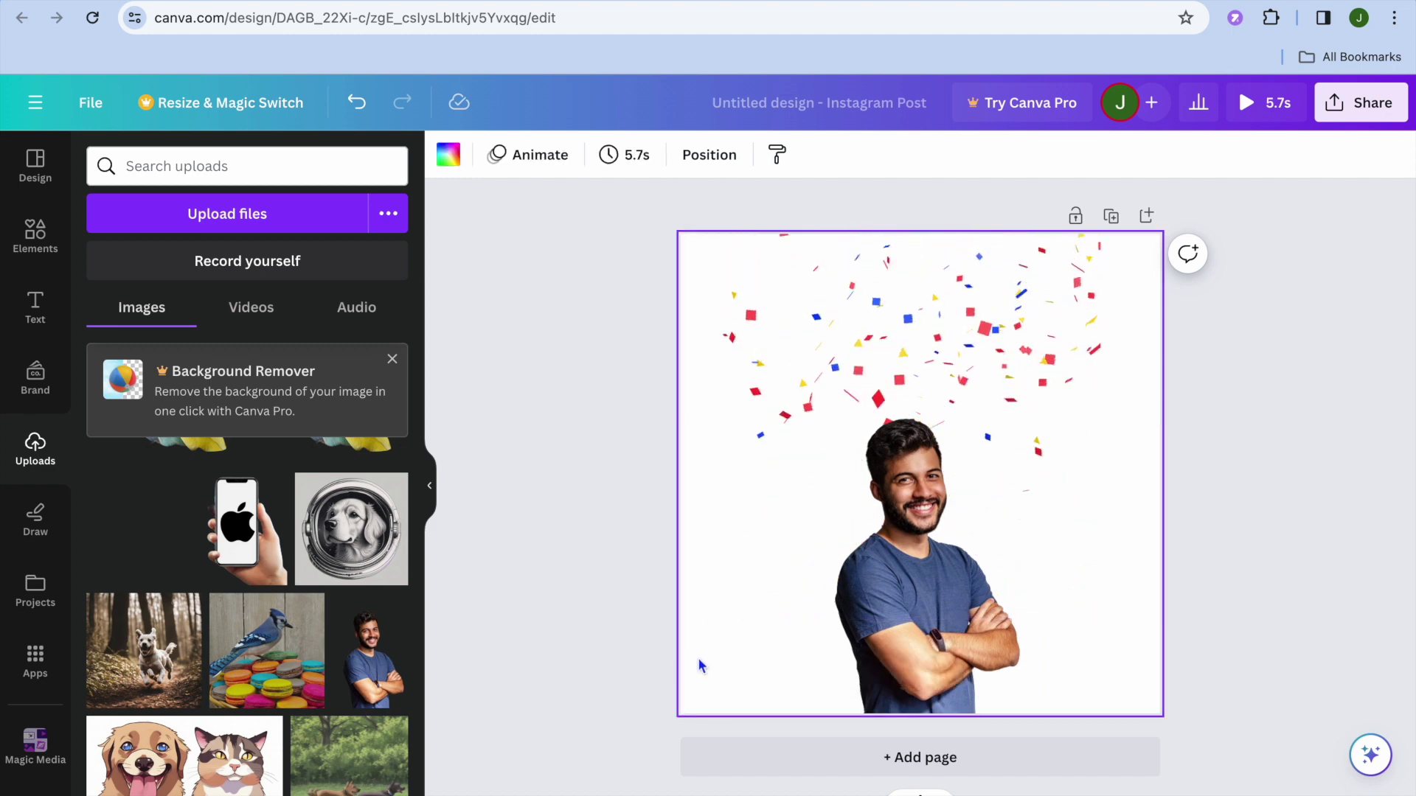
# - Make the page background solid orange, after briefly trying light gray, white and yellow
pyautogui.click(448, 156)
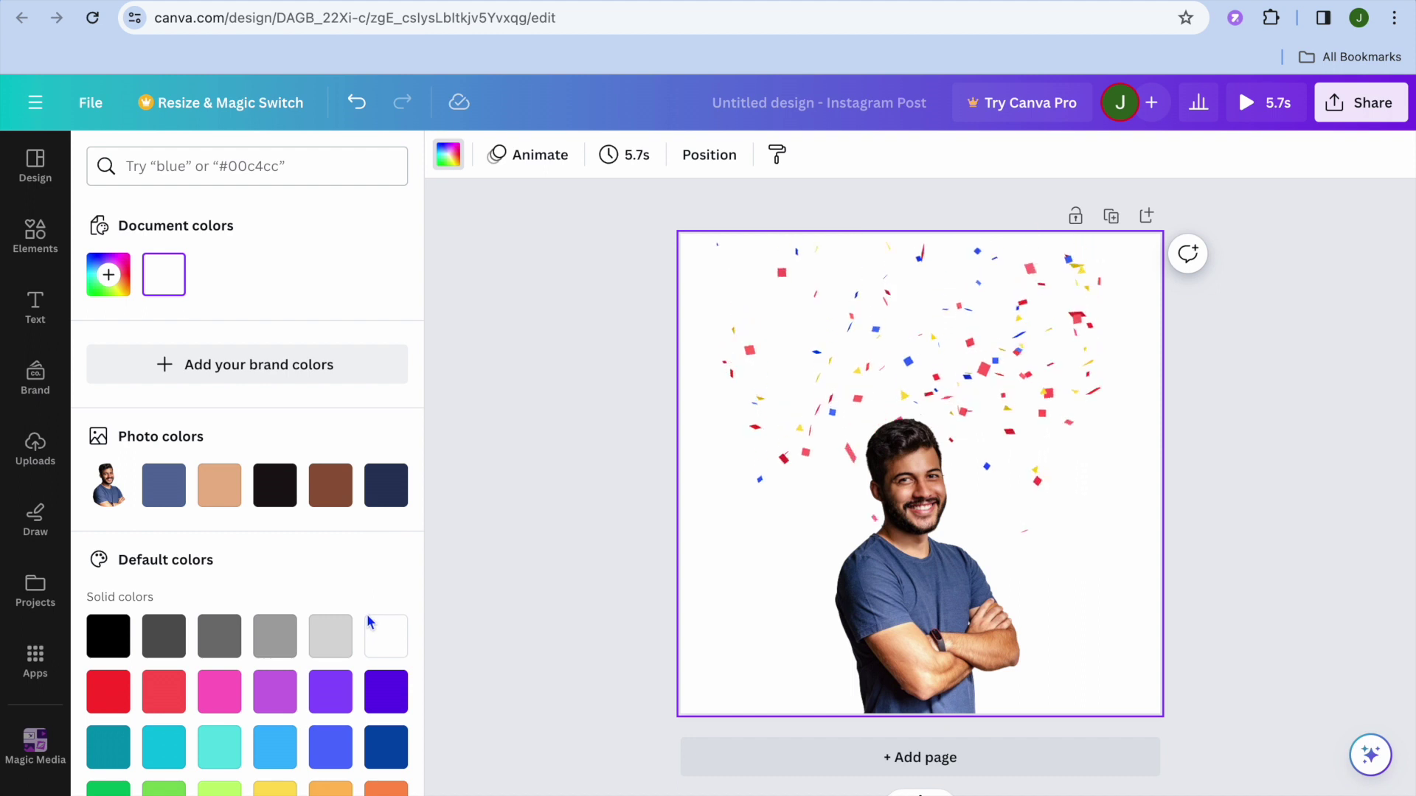
pyautogui.scroll(-5, 369, 623)
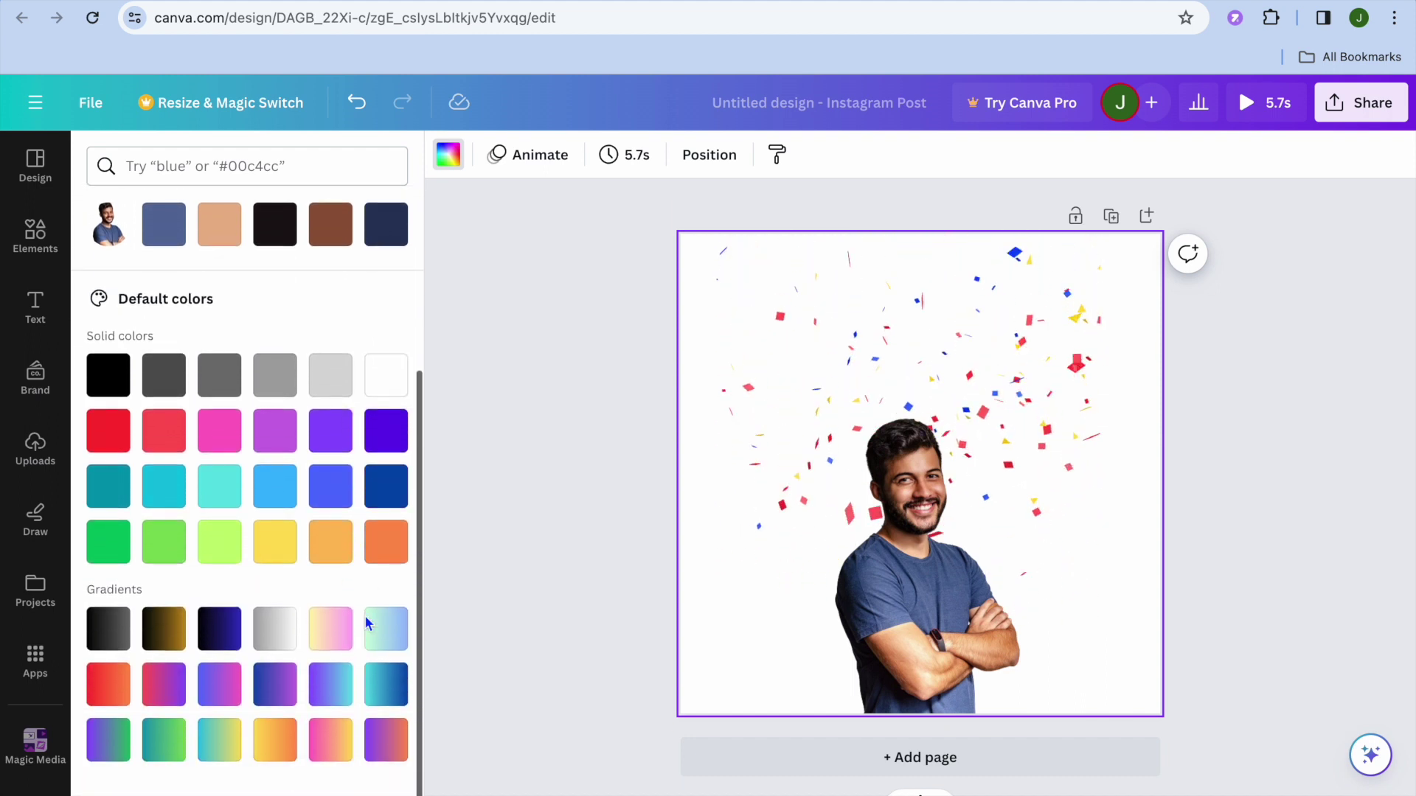
pyautogui.scroll(4, 369, 623)
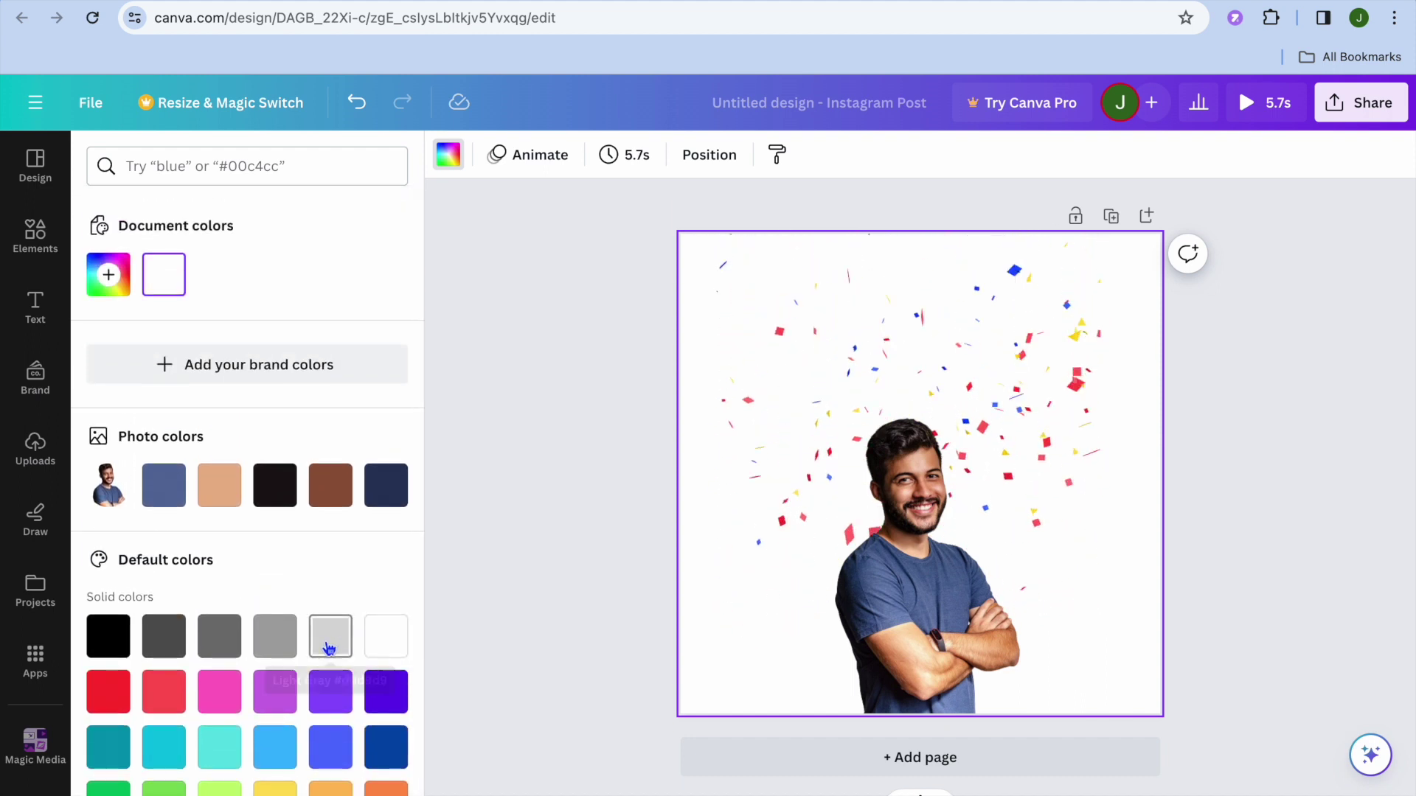
pyautogui.click(330, 649)
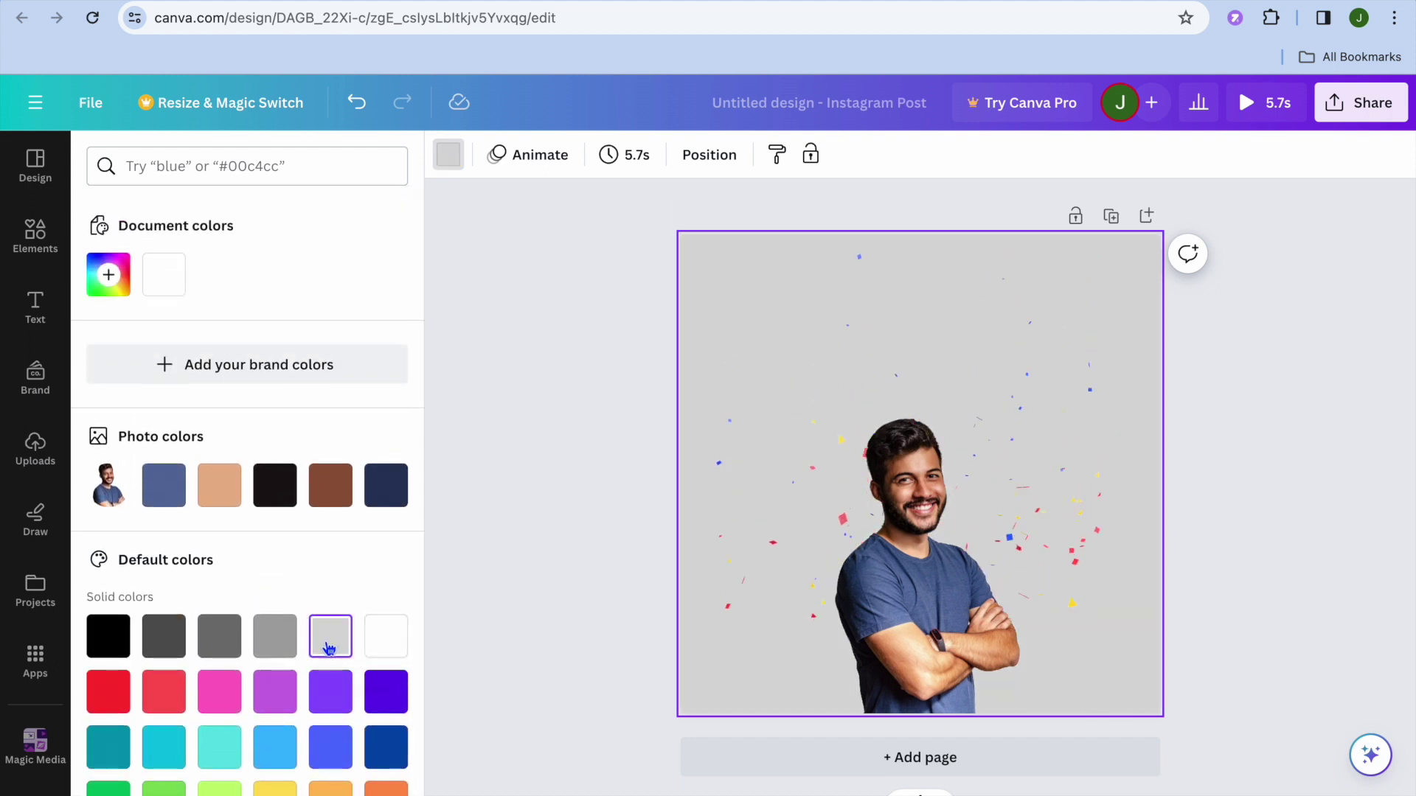
pyautogui.click(385, 646)
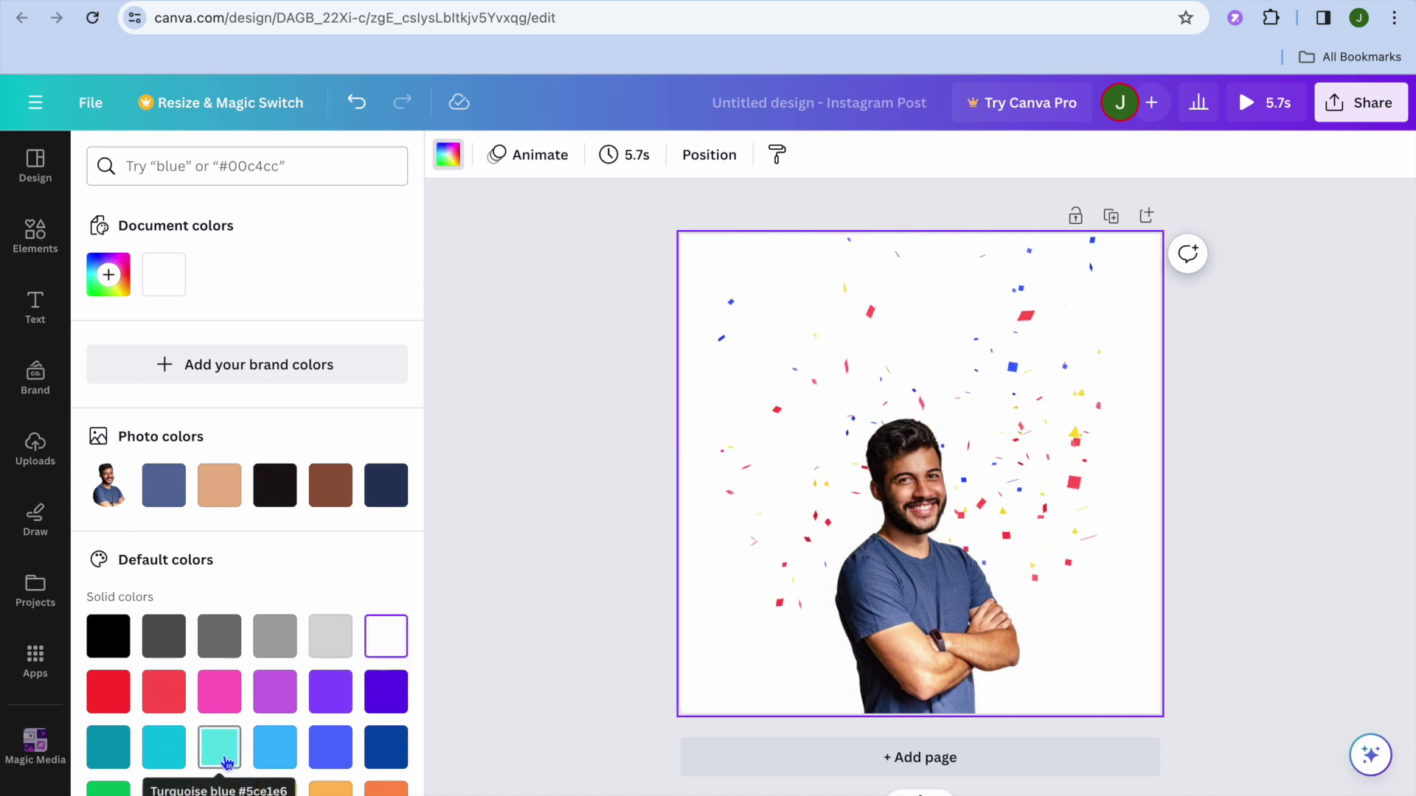
pyautogui.click(275, 788)
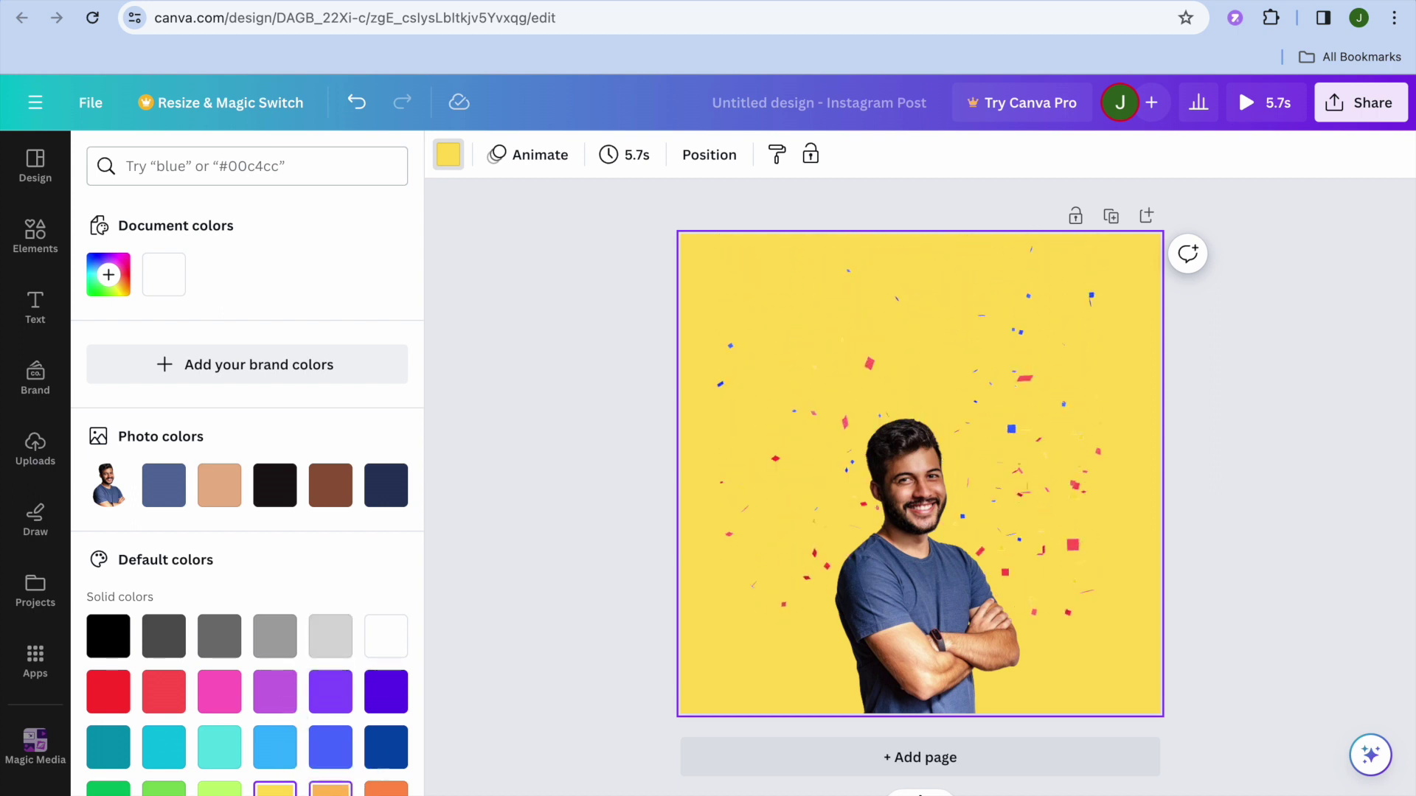
pyautogui.click(330, 787)
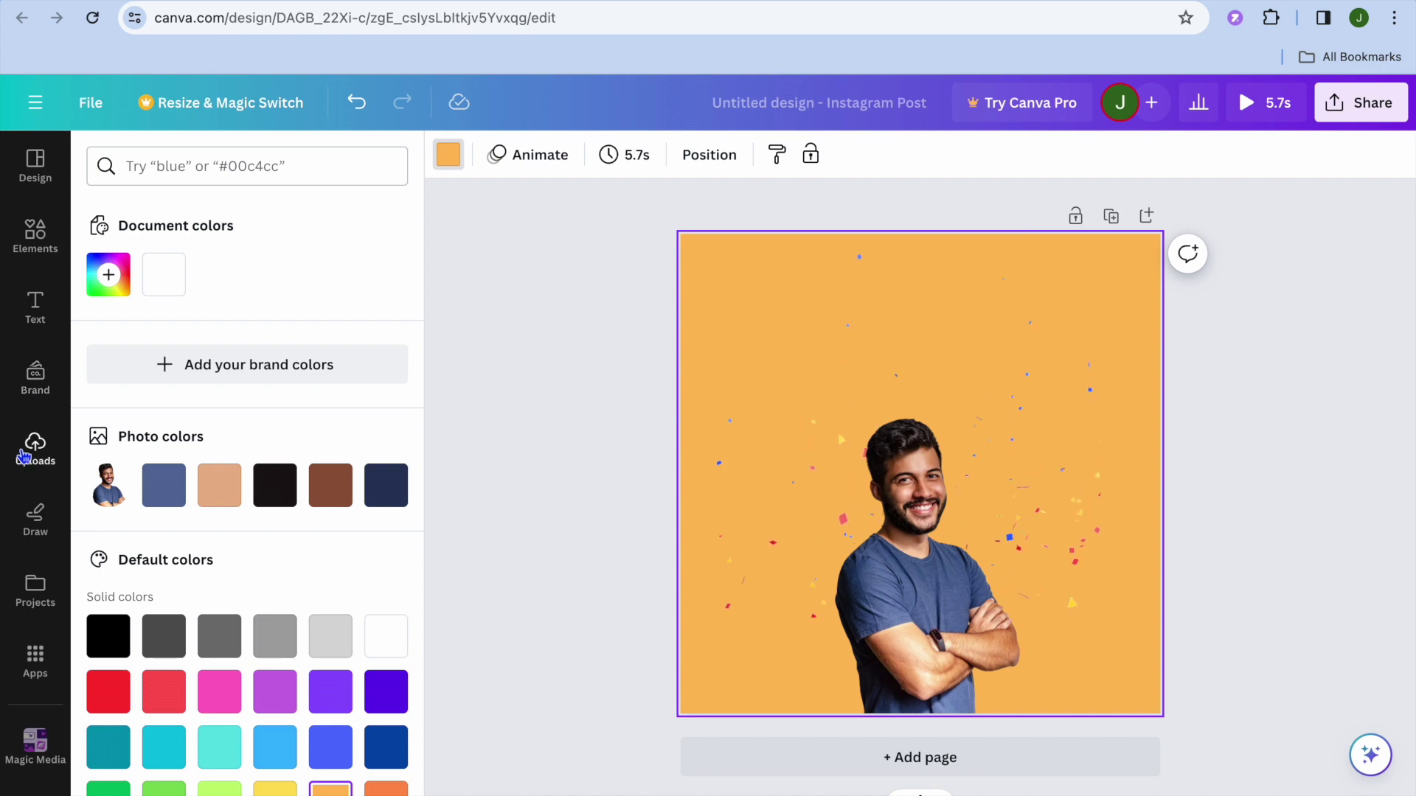
pyautogui.click(39, 258)
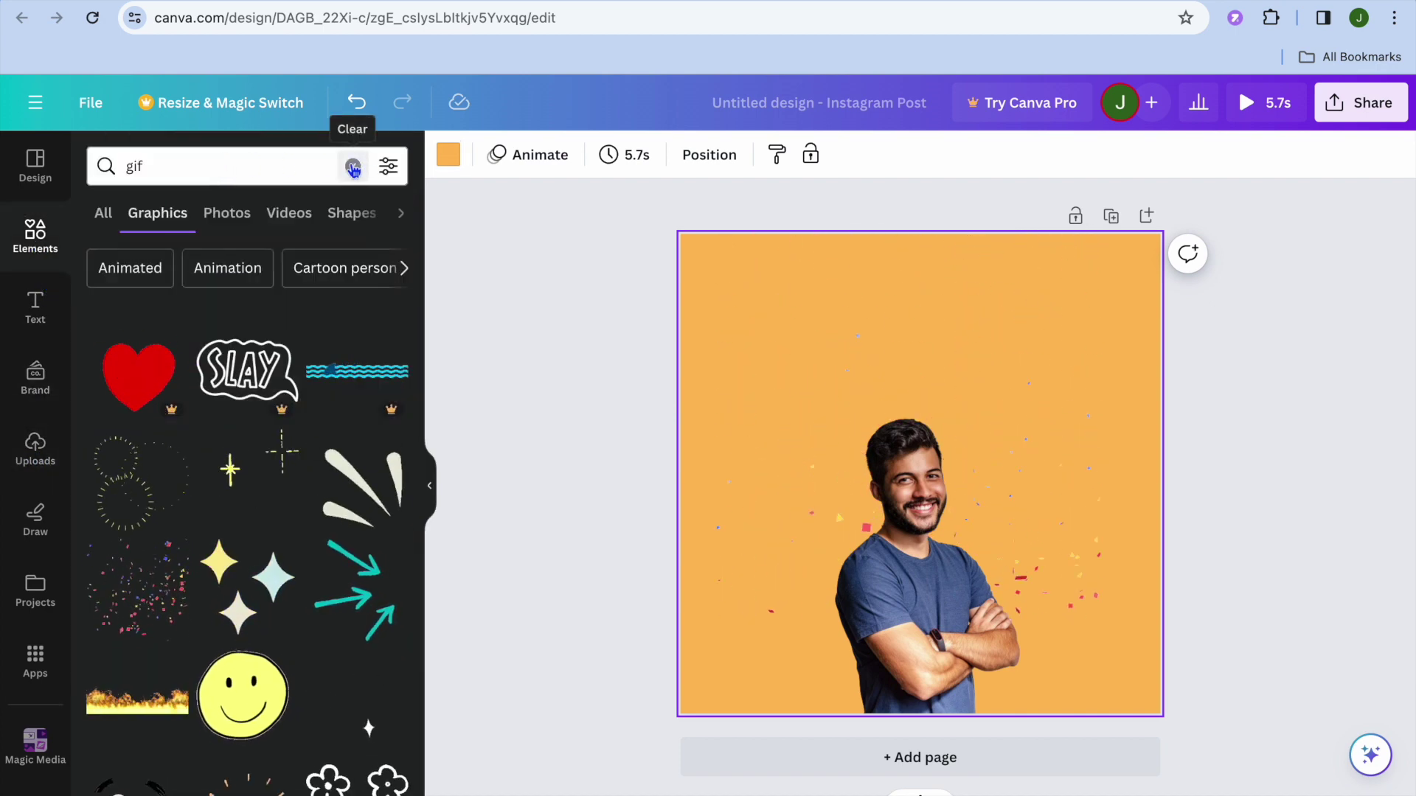
# - Search Elements for 'cake' and place the yellow three-candle birthday cake graphic on the page
pyautogui.click(354, 166)
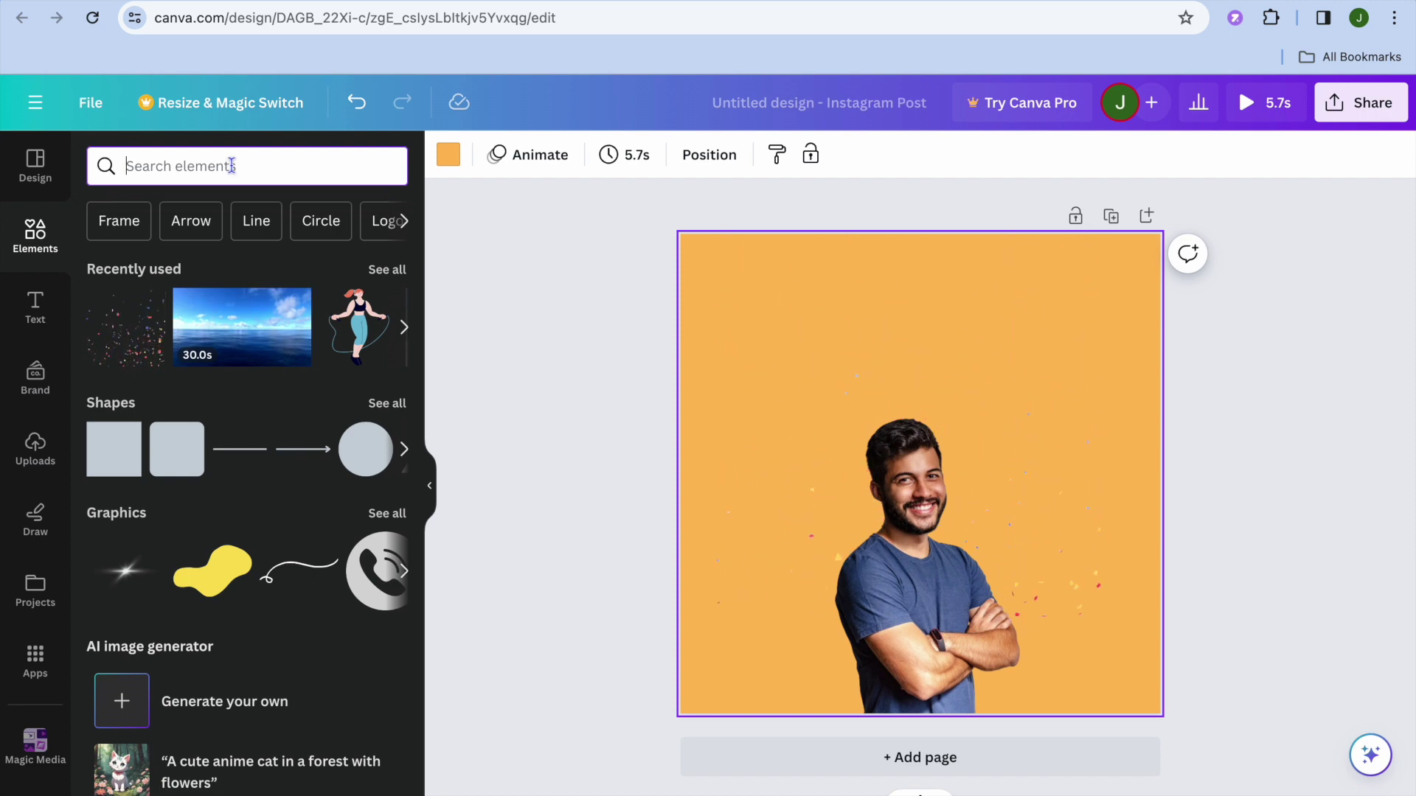
pyautogui.write('ca')
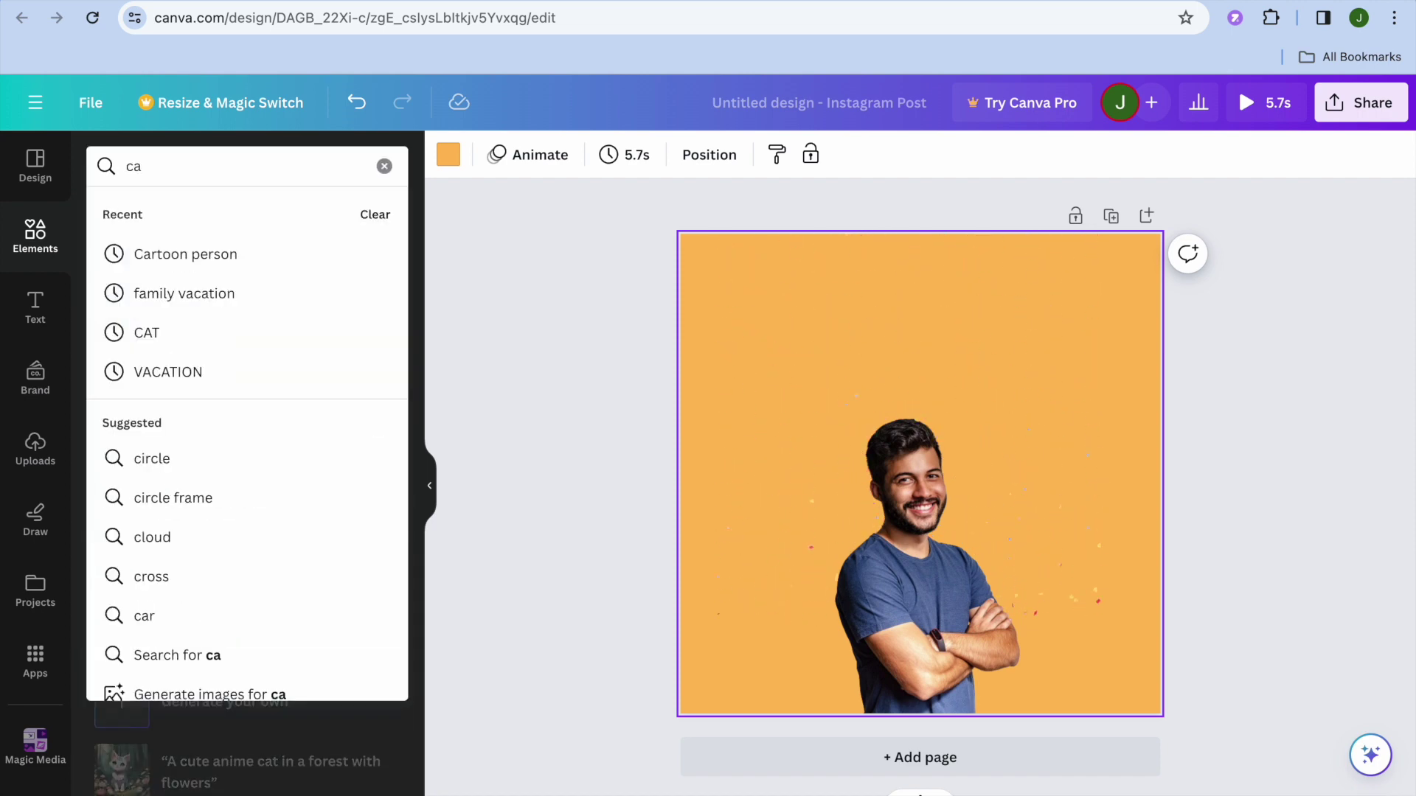
pyautogui.write('ke')
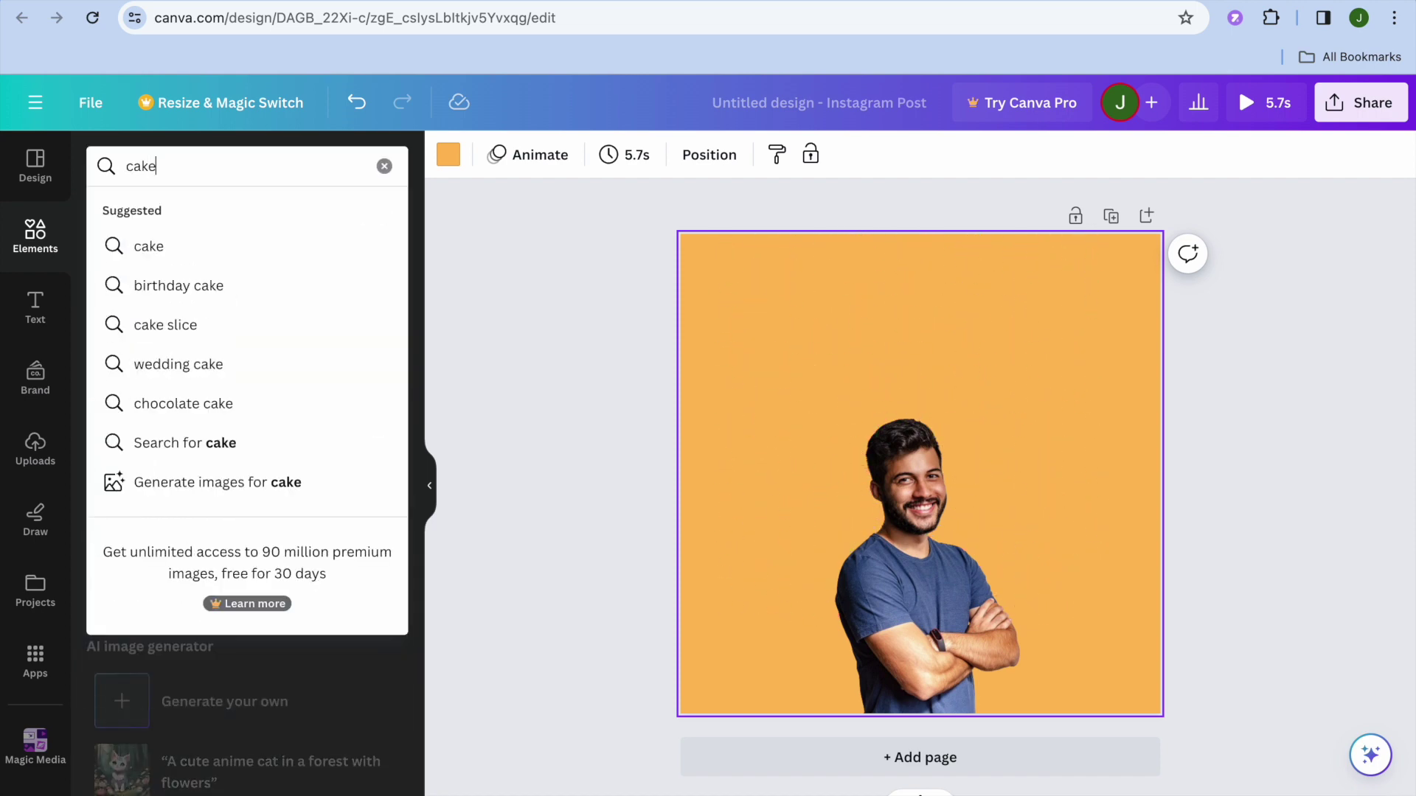
pyautogui.press('Return')
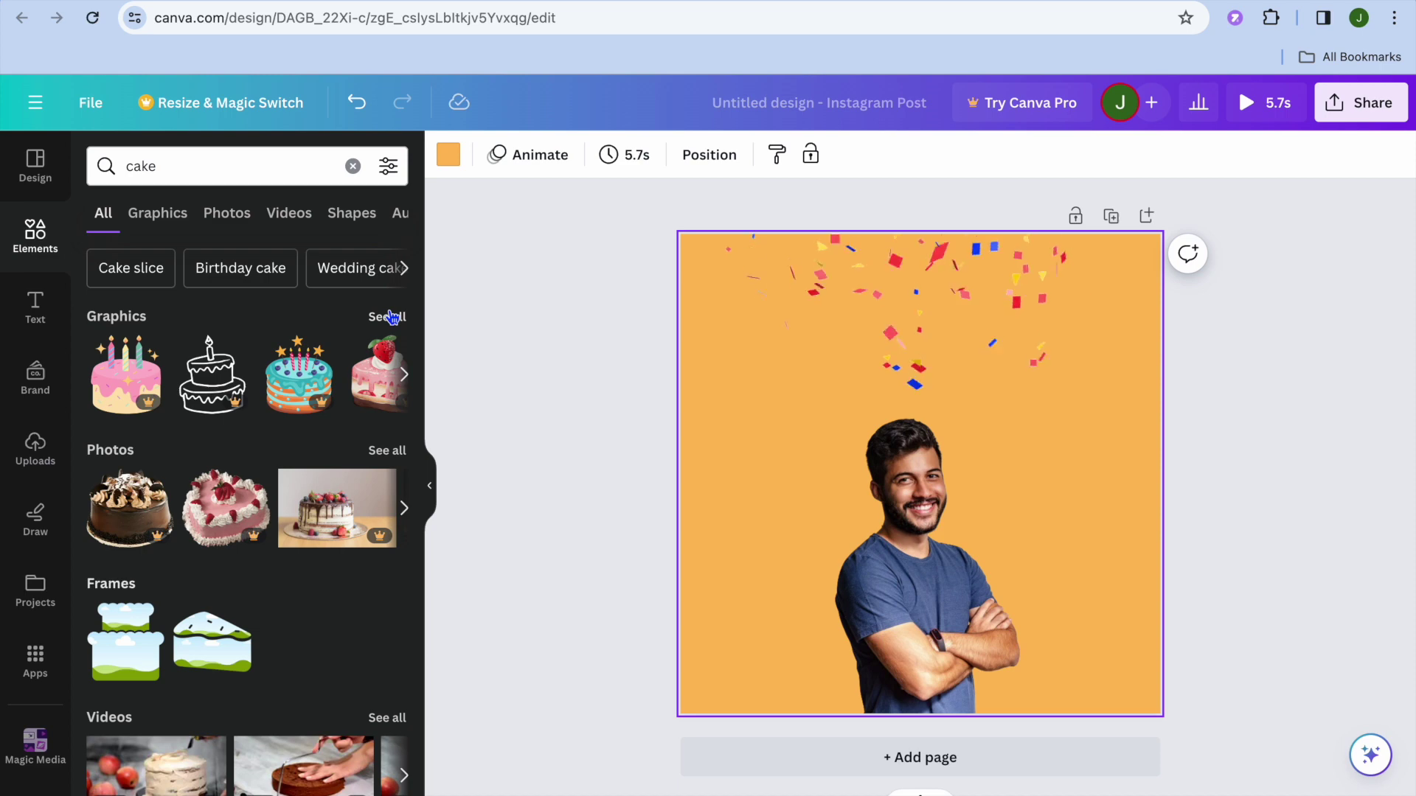
pyautogui.click(386, 317)
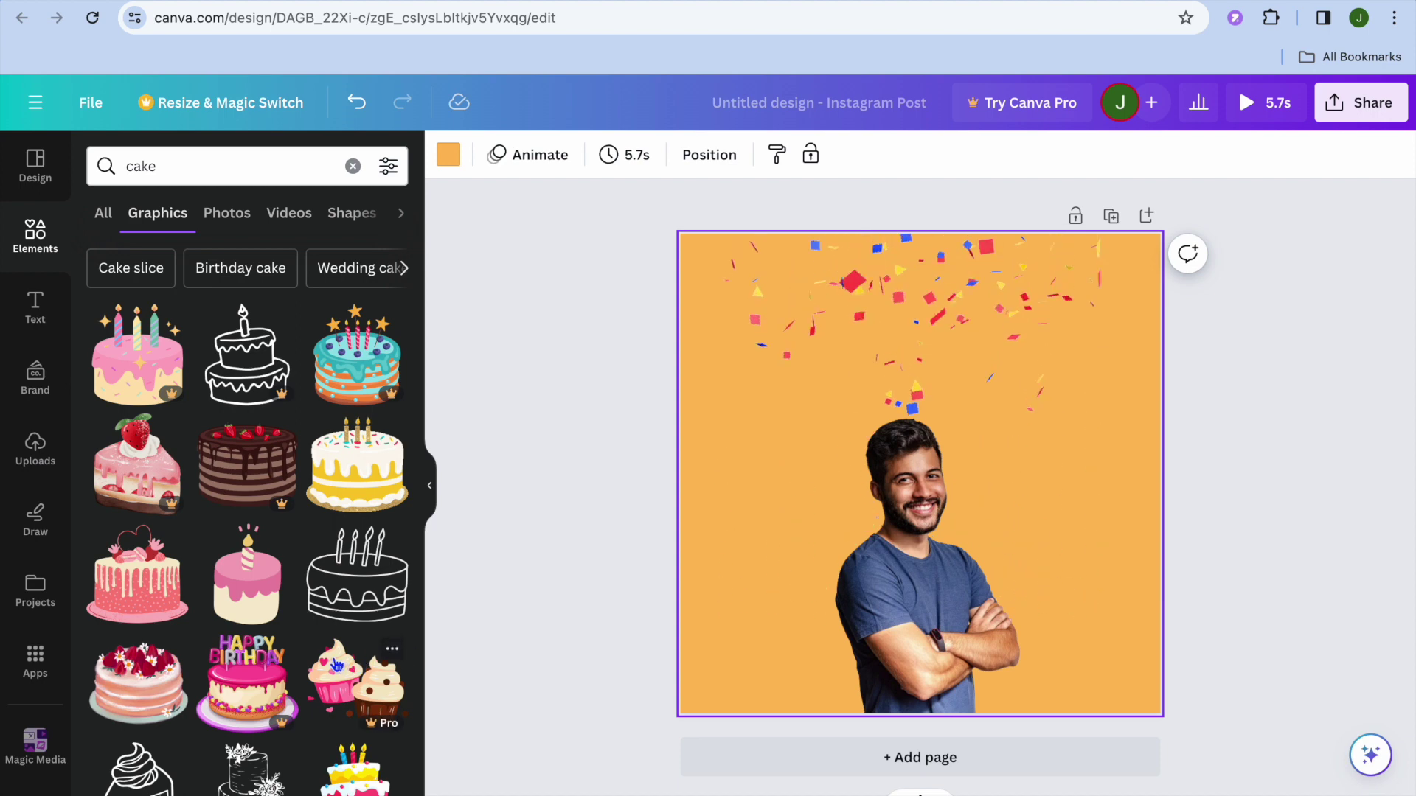
pyautogui.moveTo(378, 472); pyautogui.dragTo(898, 418)
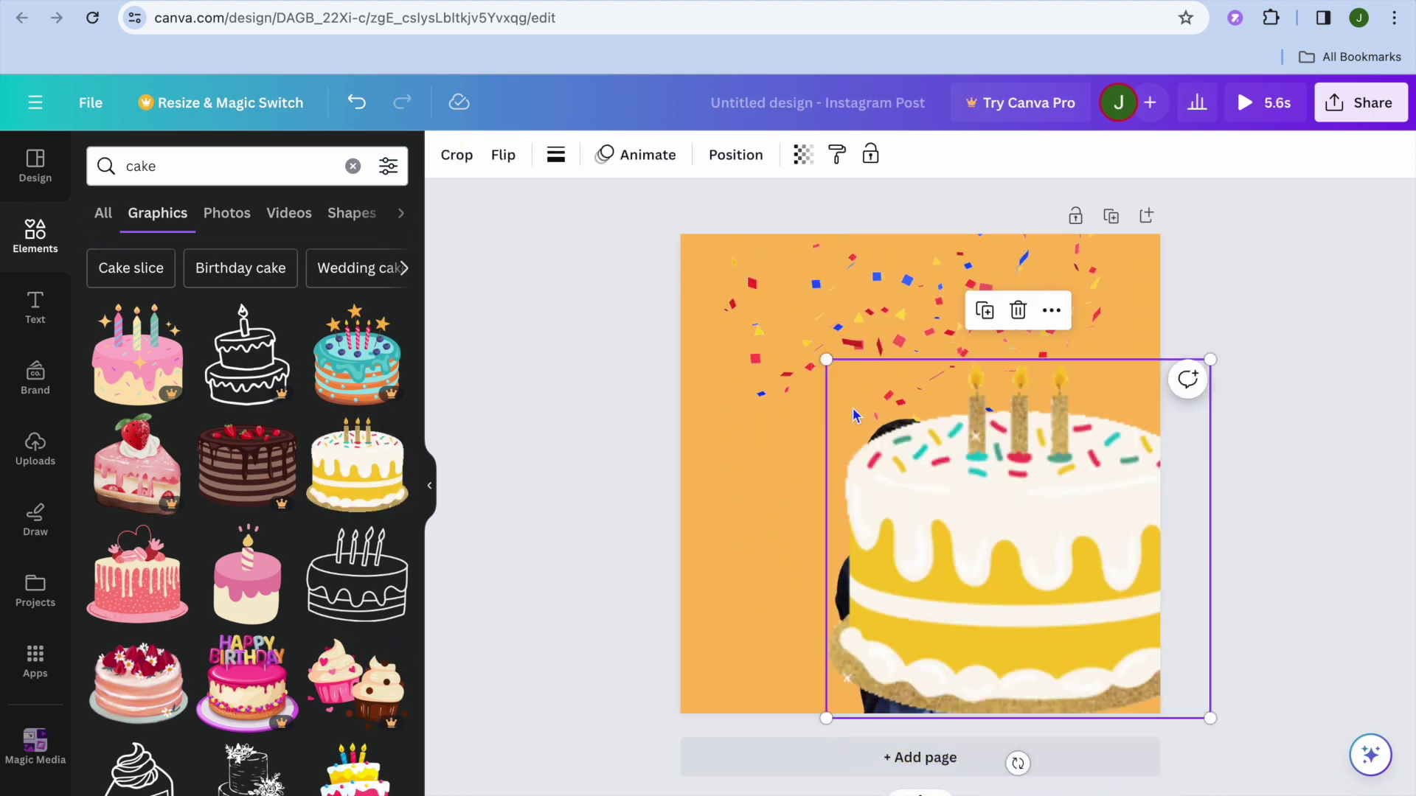
# - Shrink the cake into the bottom-right corner and shift the man photo left
pyautogui.moveTo(826, 359); pyautogui.dragTo(1019, 541)
pyautogui.moveTo(922, 516); pyautogui.dragTo(857, 517)
pyautogui.moveTo(1056, 631); pyautogui.dragTo(995, 620)
pyautogui.moveTo(1148, 526); pyautogui.dragTo(1101, 573)
pyautogui.click(1033, 656)
pyautogui.moveTo(1033, 656); pyautogui.dragTo(1059, 663)
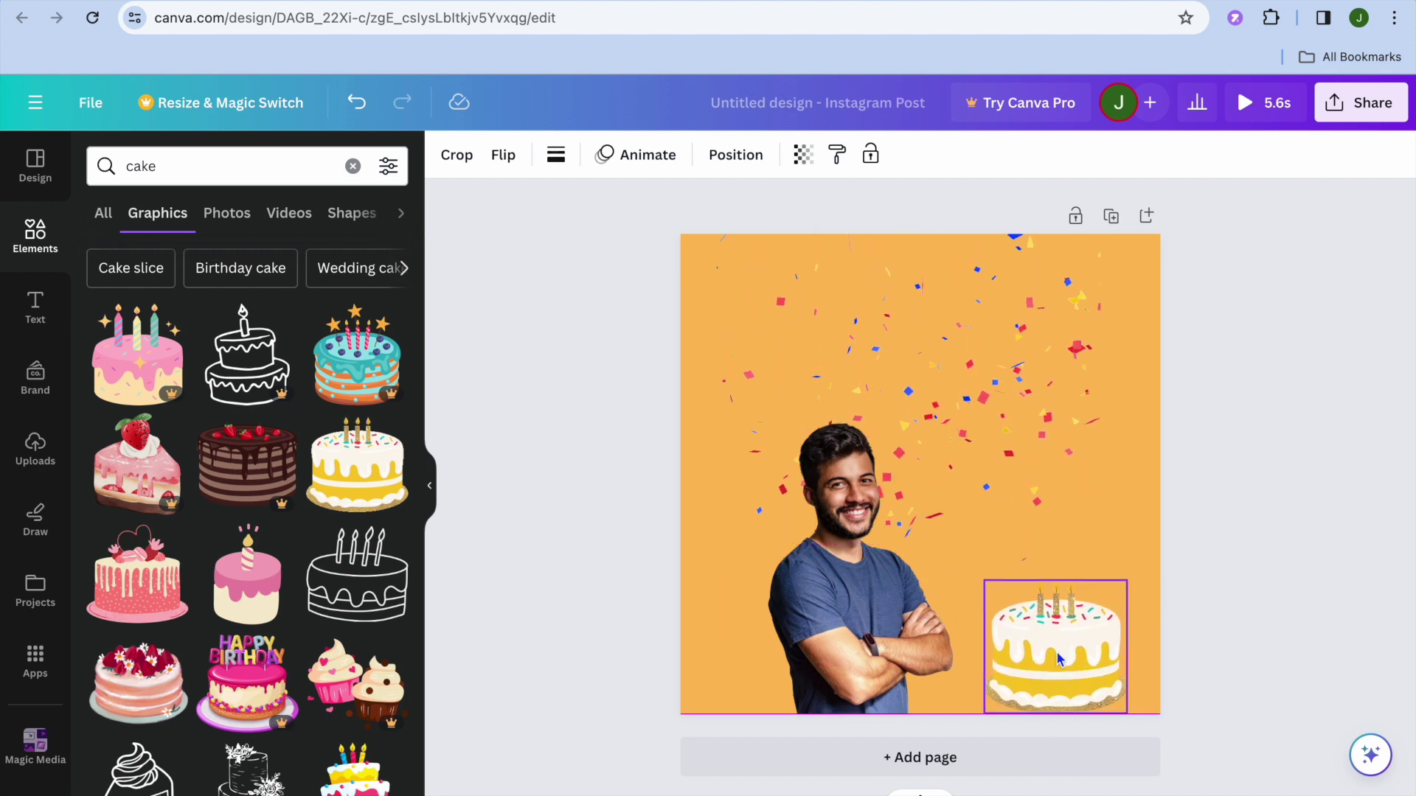
# - Give the cake graphic a Pop entrance animation
pyautogui.click(640, 156)
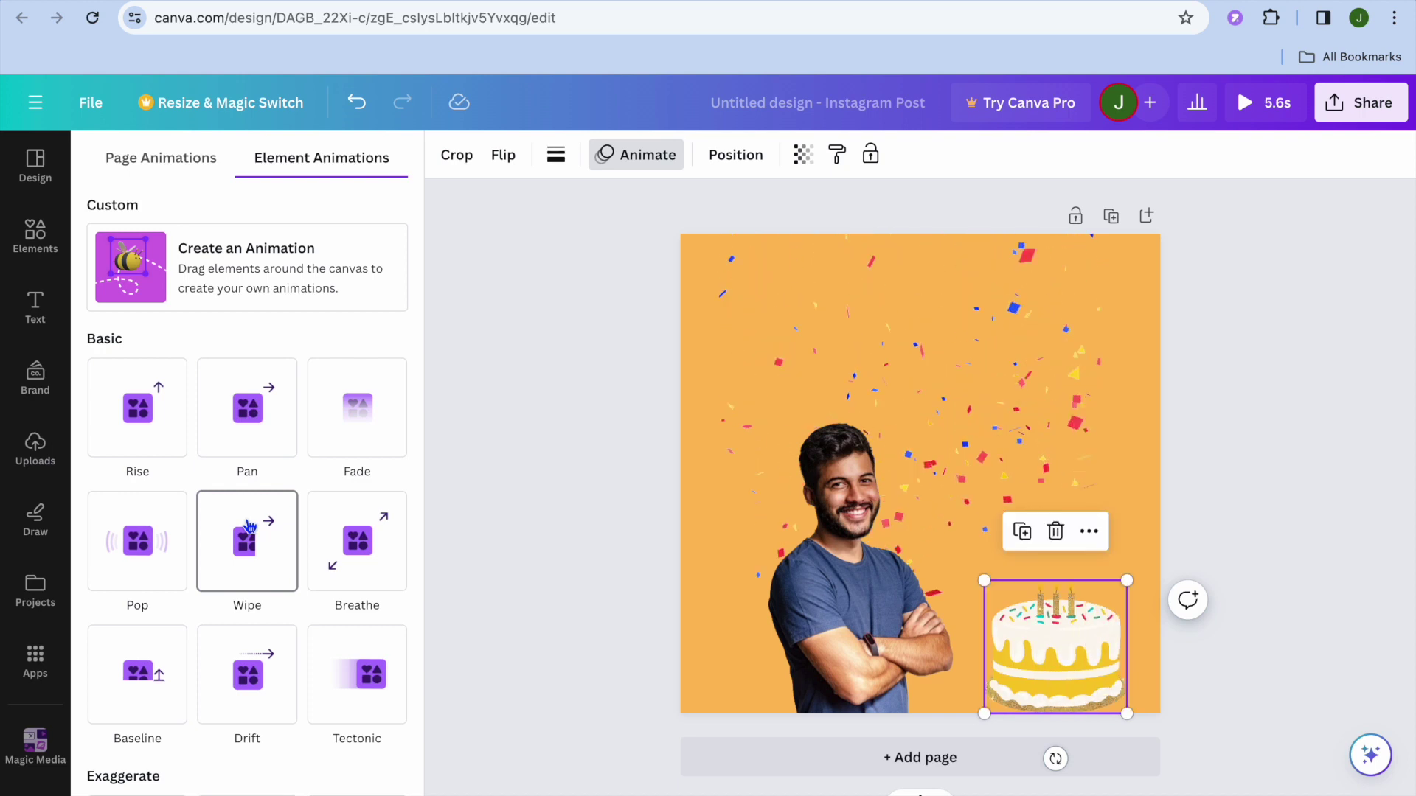
pyautogui.click(138, 556)
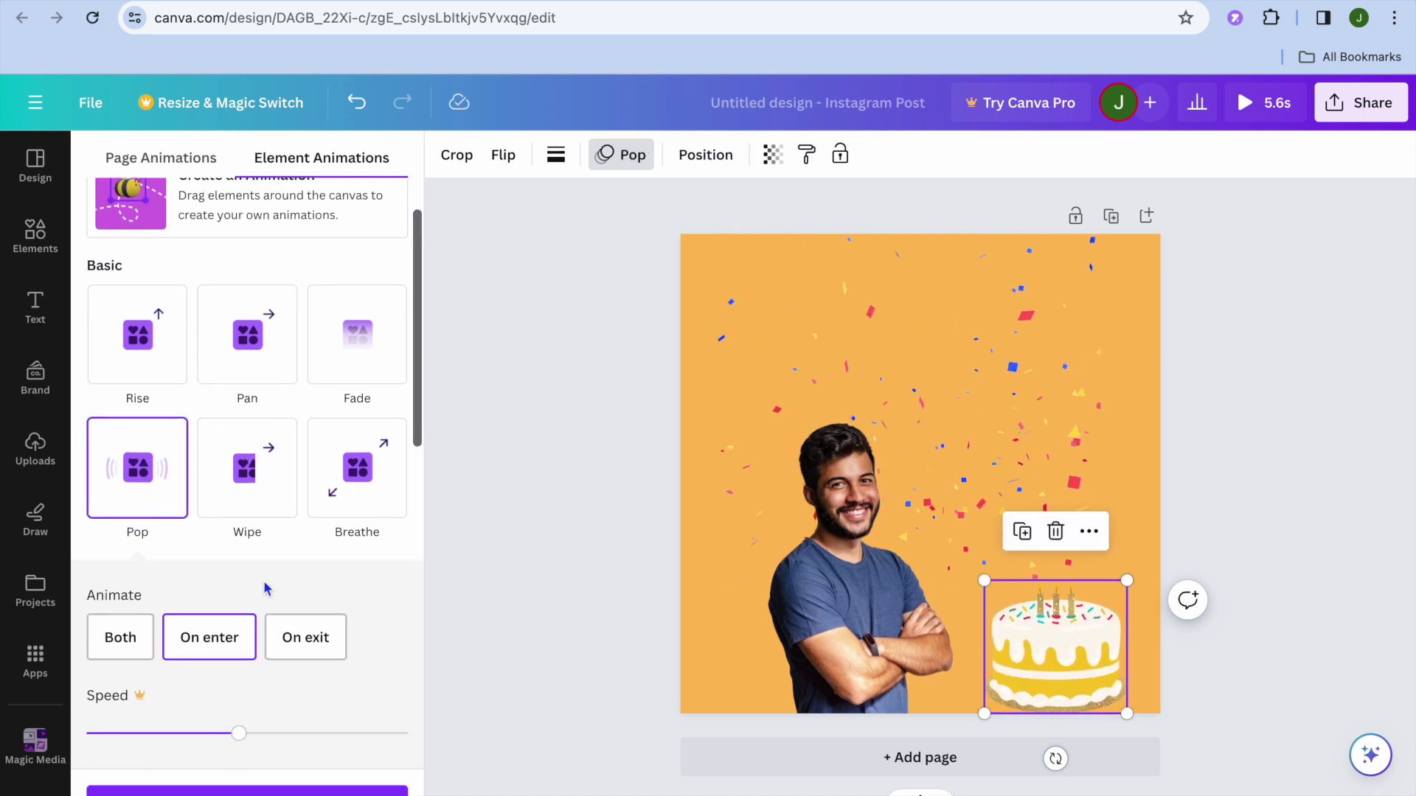
pyautogui.click(37, 309)
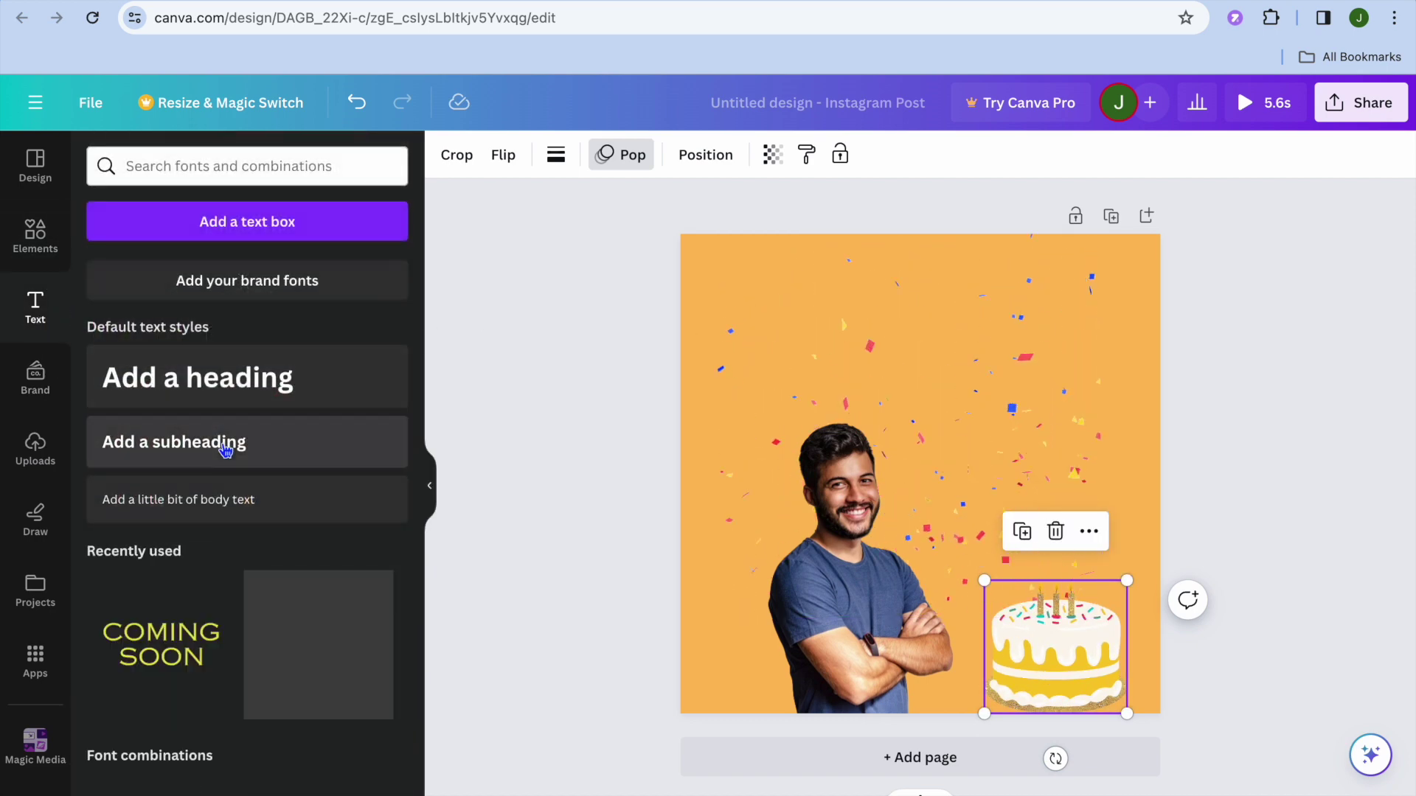
# - Add a heading reading 'HAPPY BIRTHDAY' at the top of the page
pyautogui.click(238, 379)
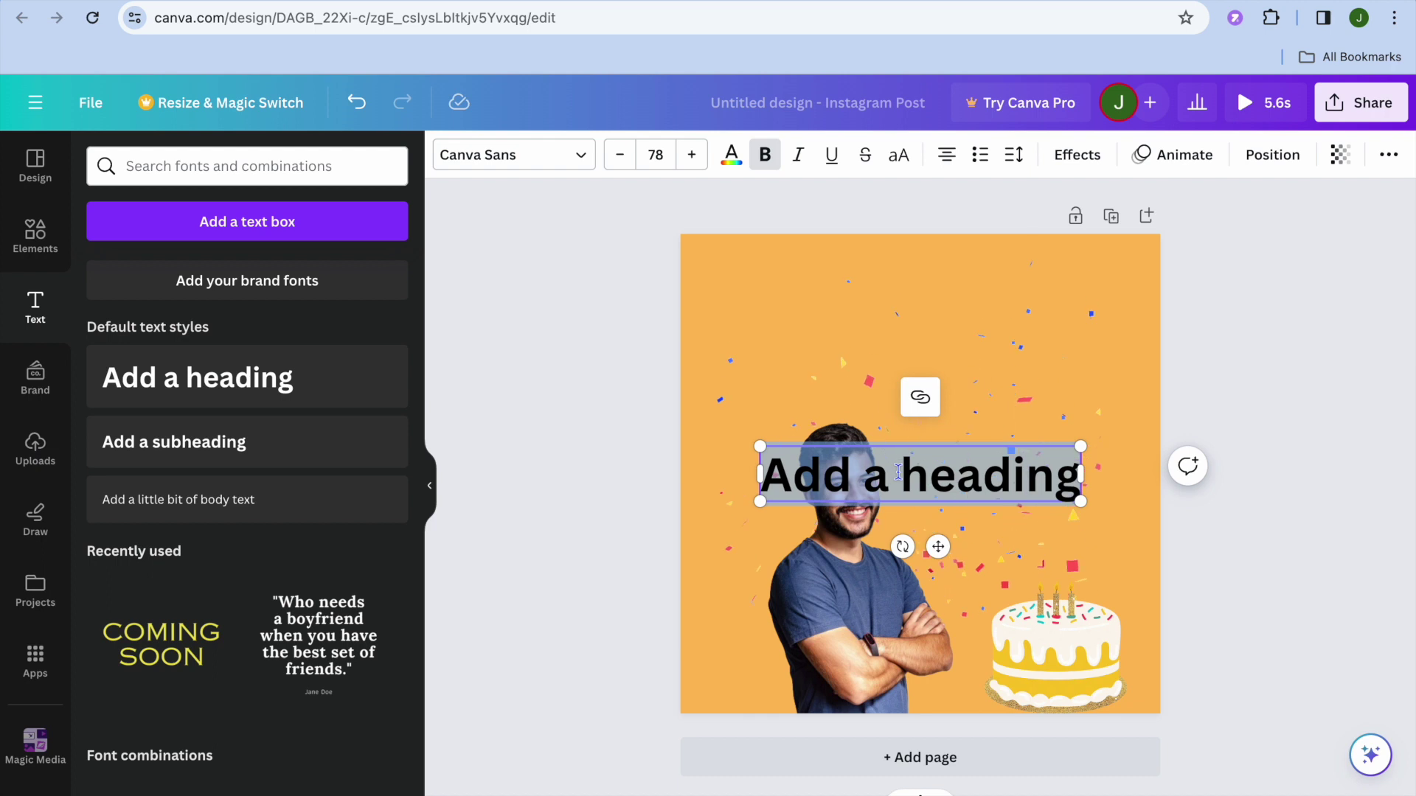
pyautogui.click(1106, 464)
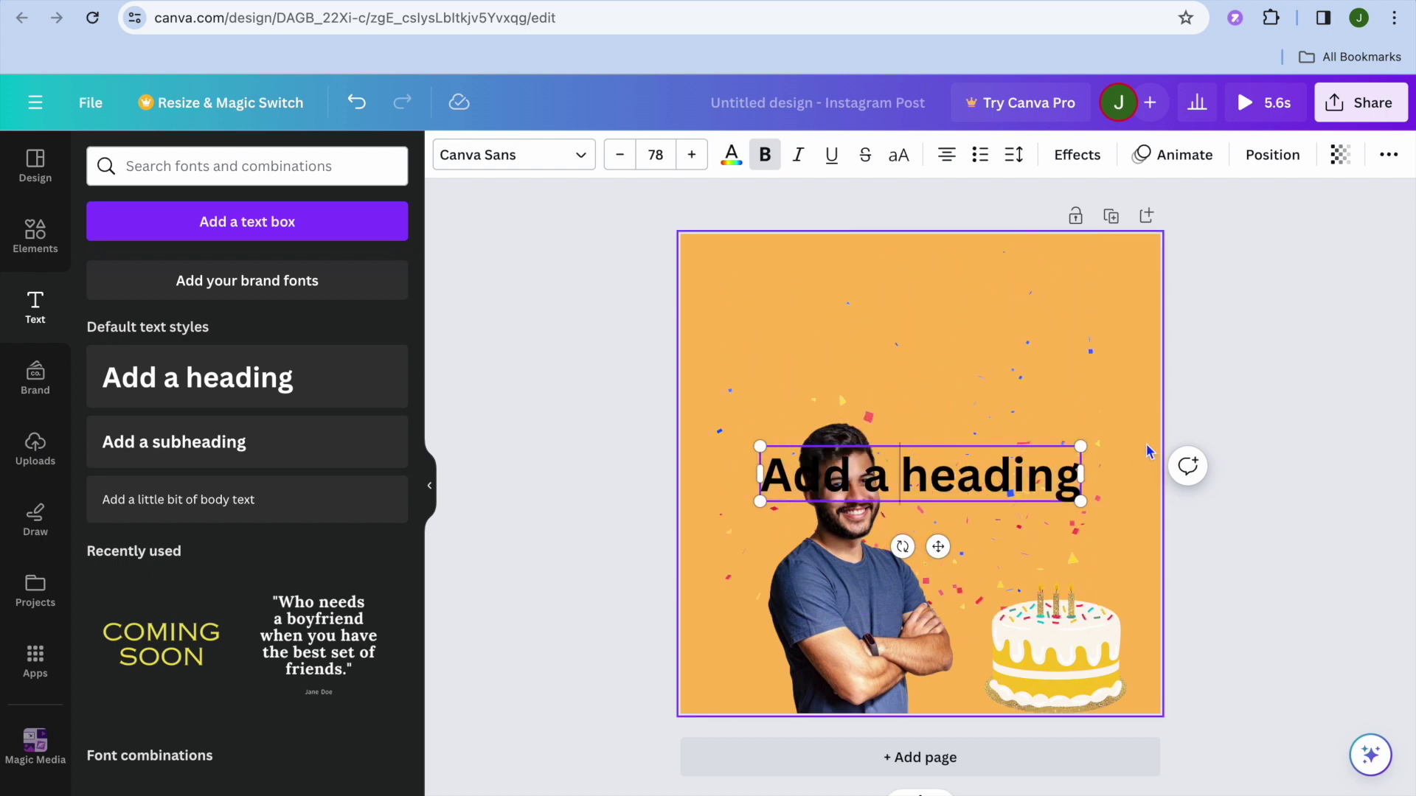
pyautogui.moveTo(959, 475); pyautogui.dragTo(959, 278)
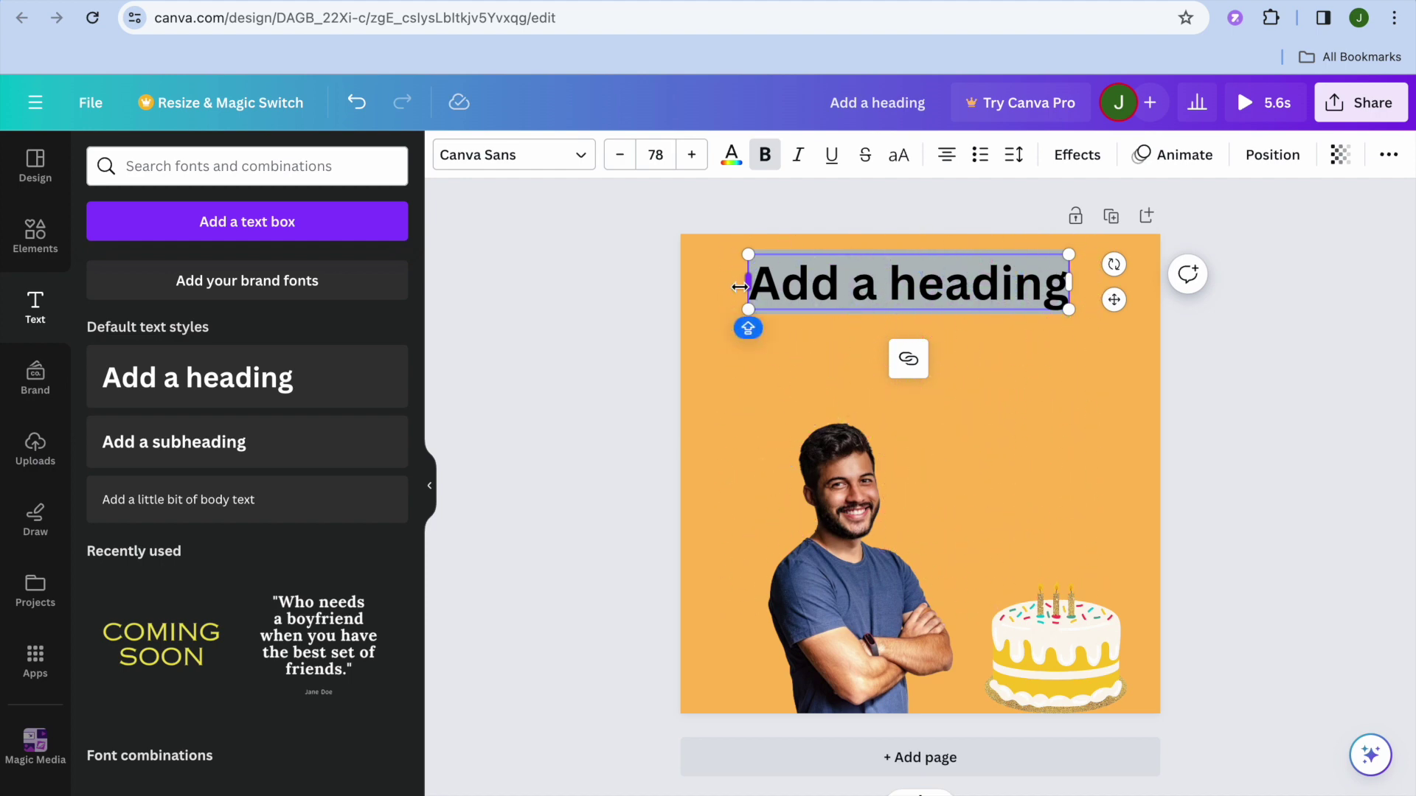
pyautogui.write('HAPPY B')
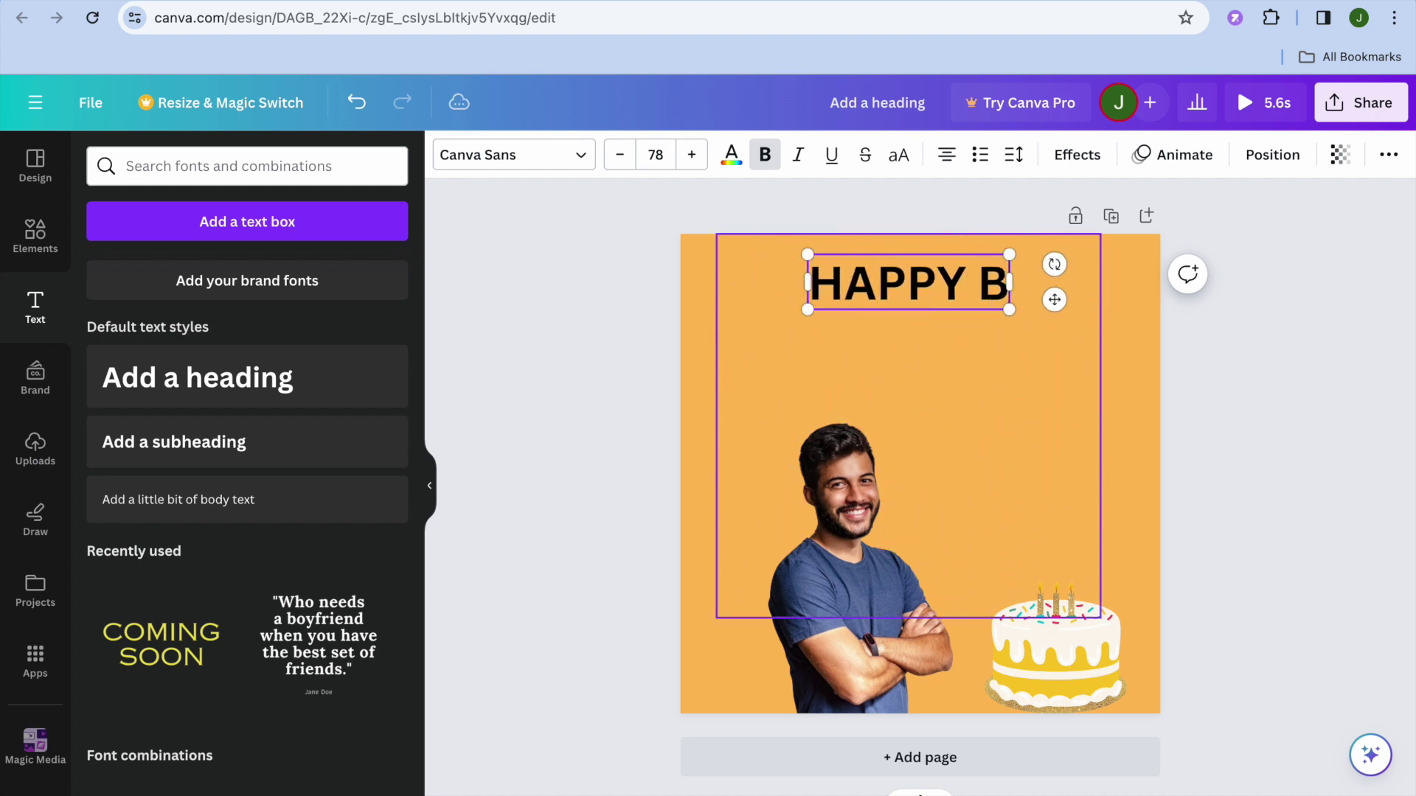
pyautogui.write('IRTHDAY')
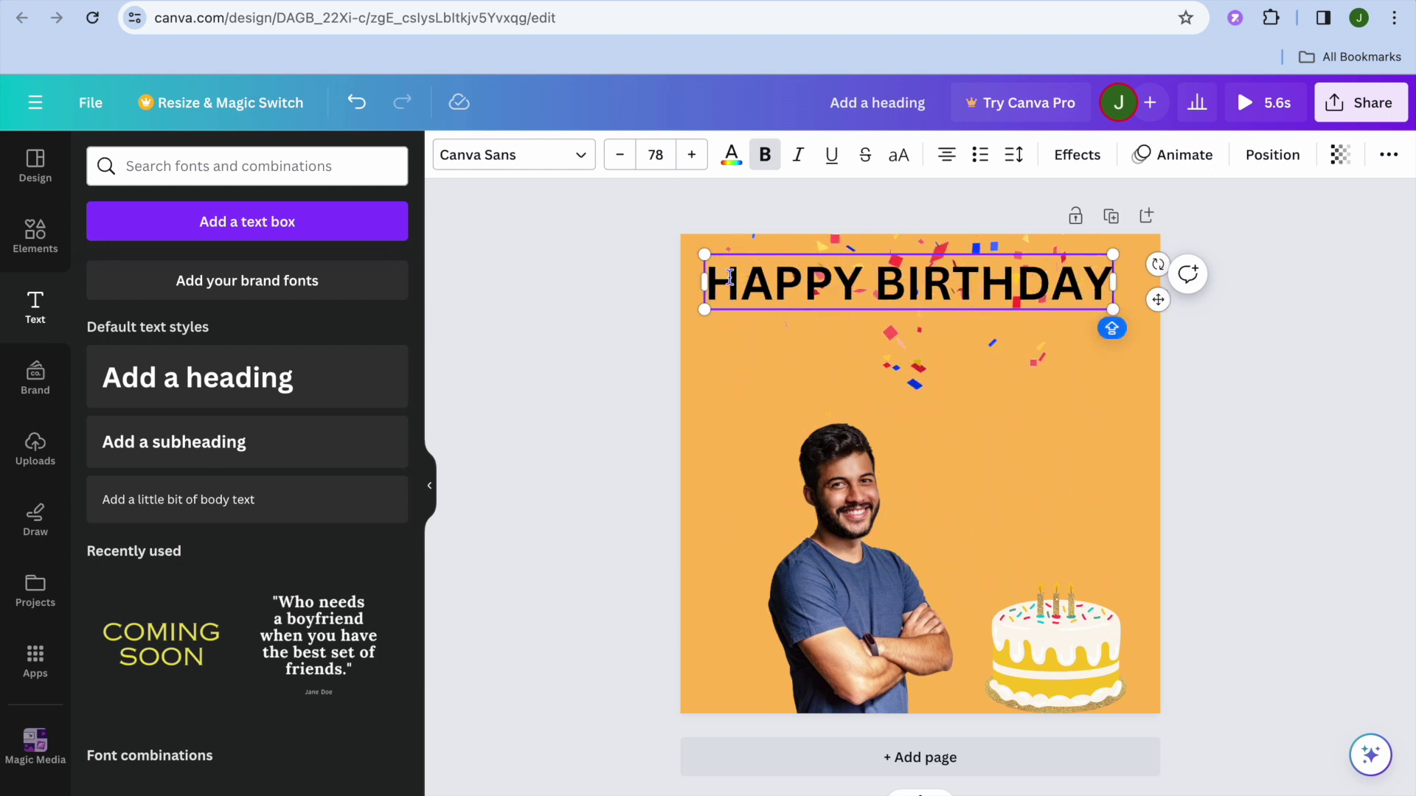
pyautogui.click(567, 153)
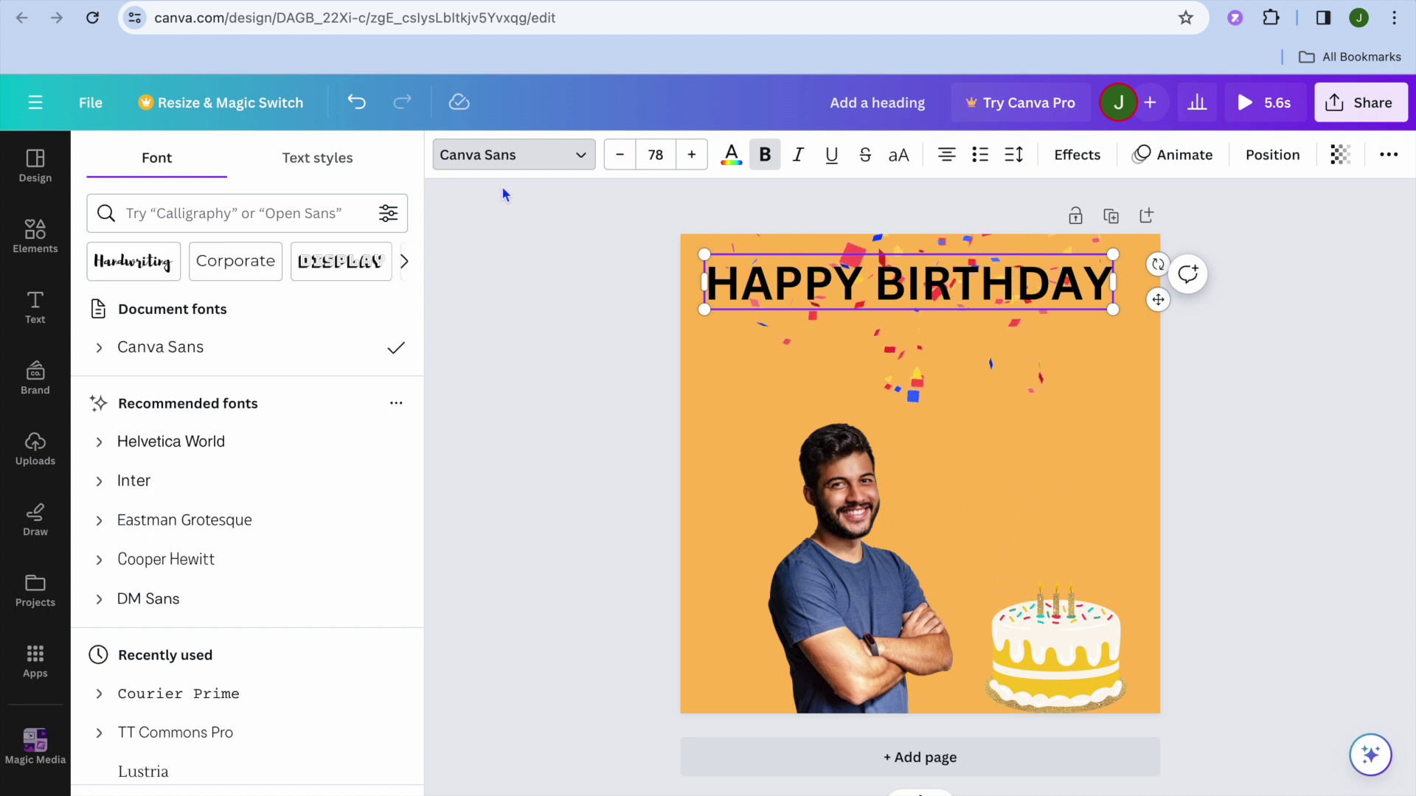
# - Change the HAPPY BIRTHDAY heading's font from Canva Sans to Anton
pyautogui.scroll(-6, 256, 579)
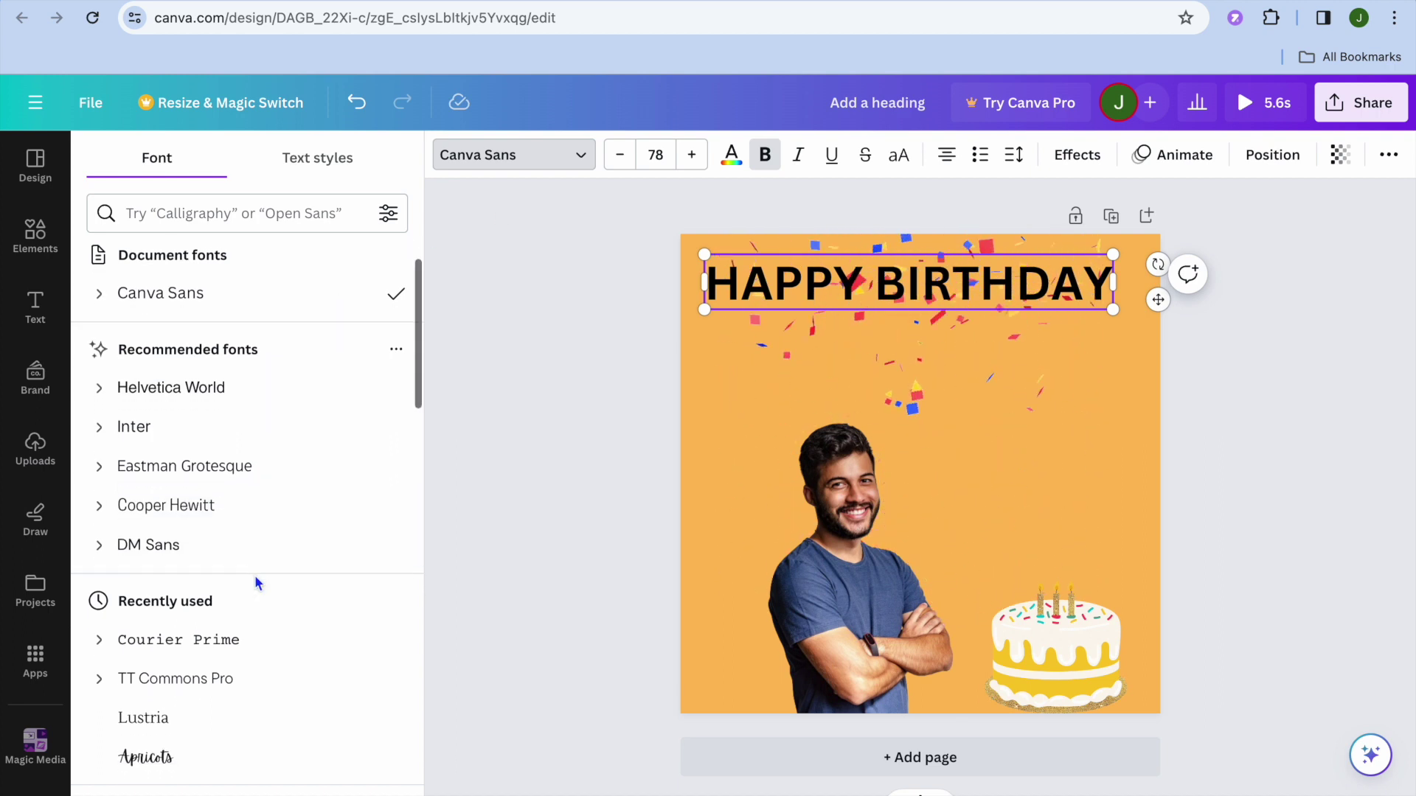
pyautogui.scroll(-3, 254, 583)
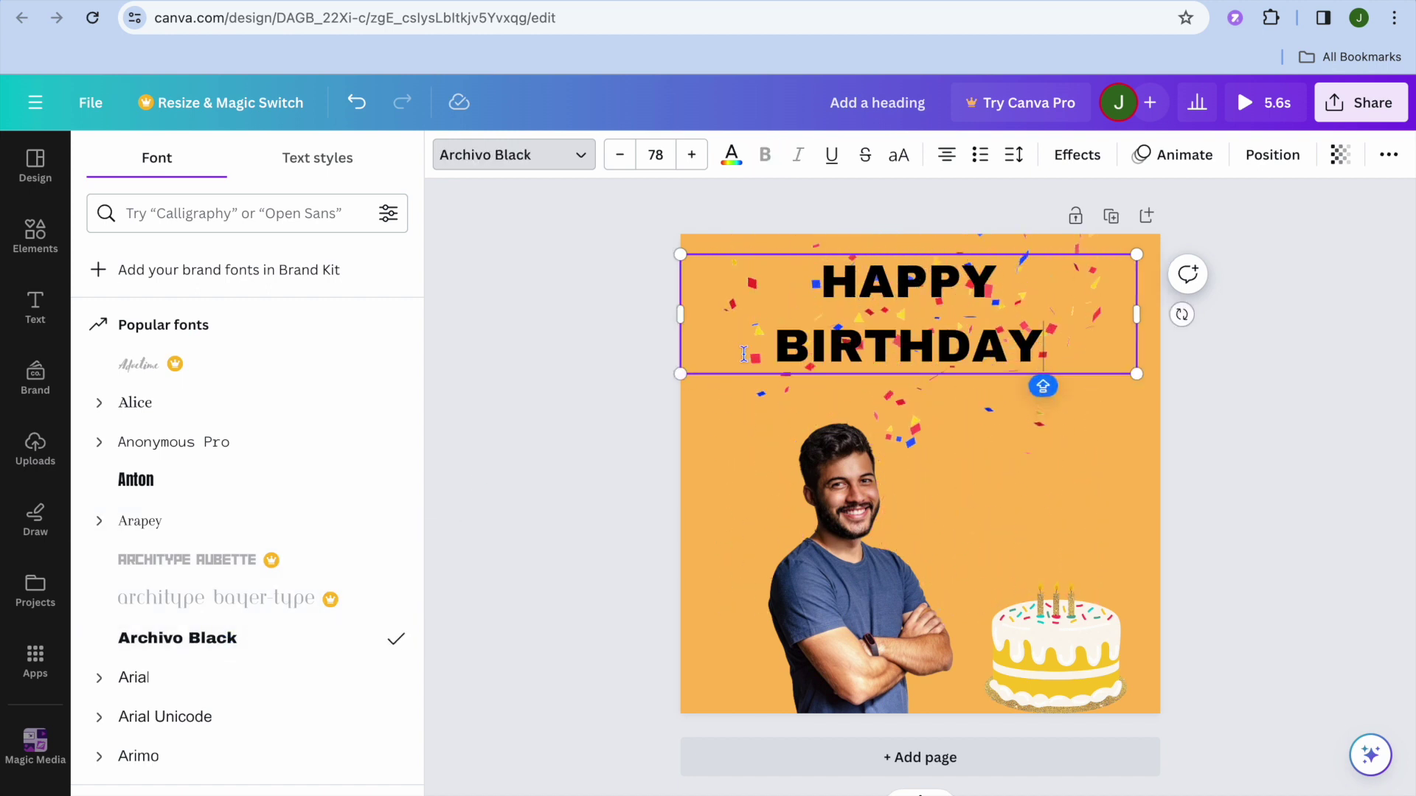
pyautogui.click(202, 480)
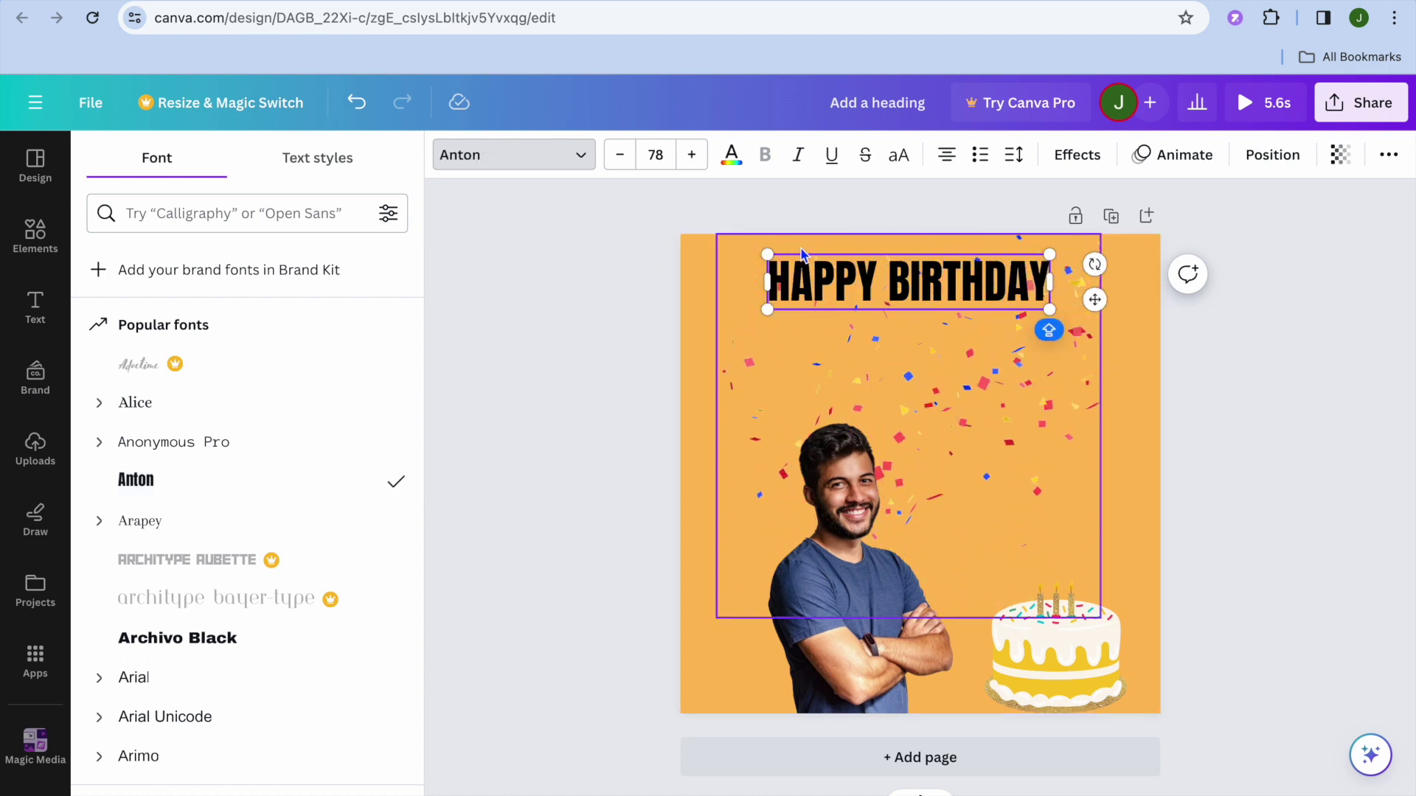
pyautogui.click(1180, 164)
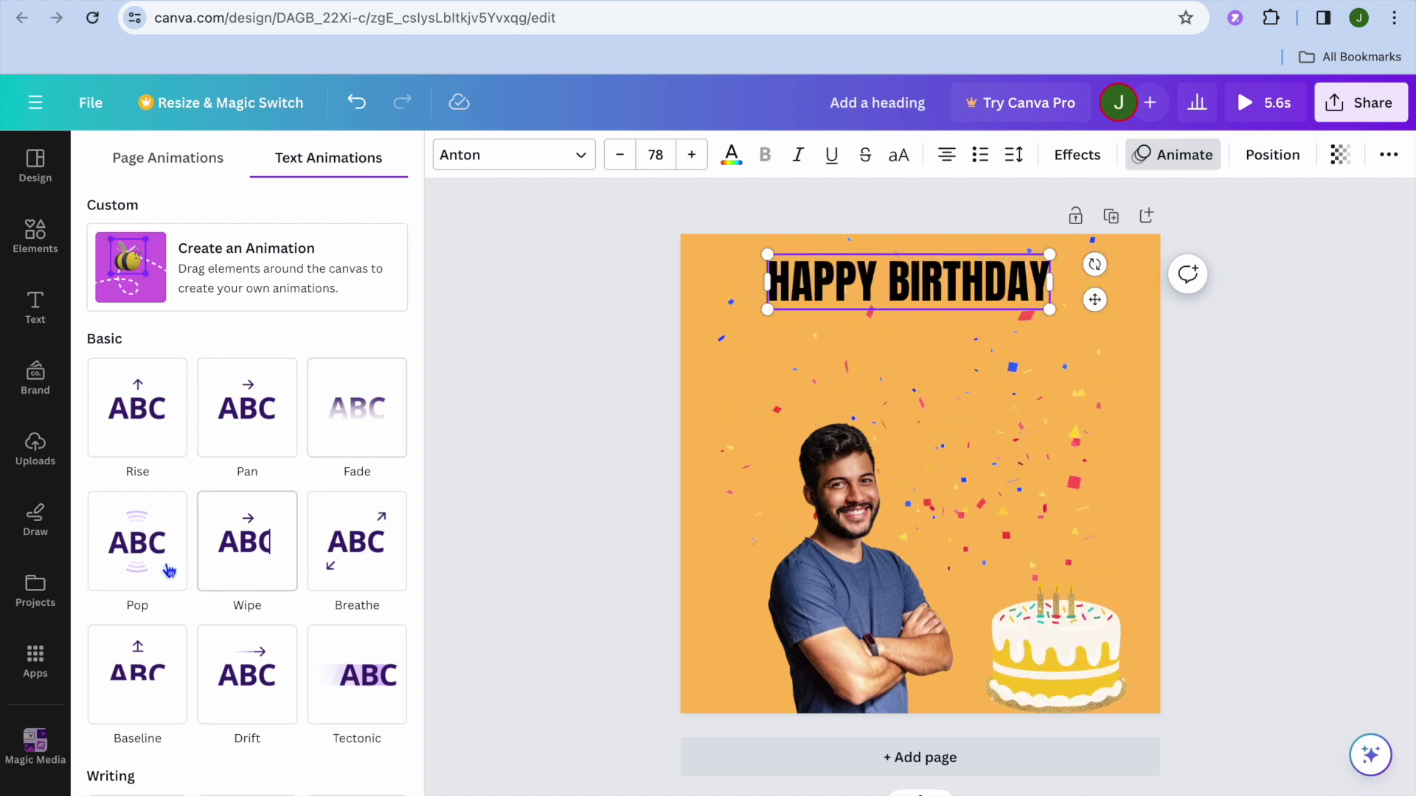
# - Apply a Wipe text animation to the heading and bring up the Share options
pyautogui.click(234, 564)
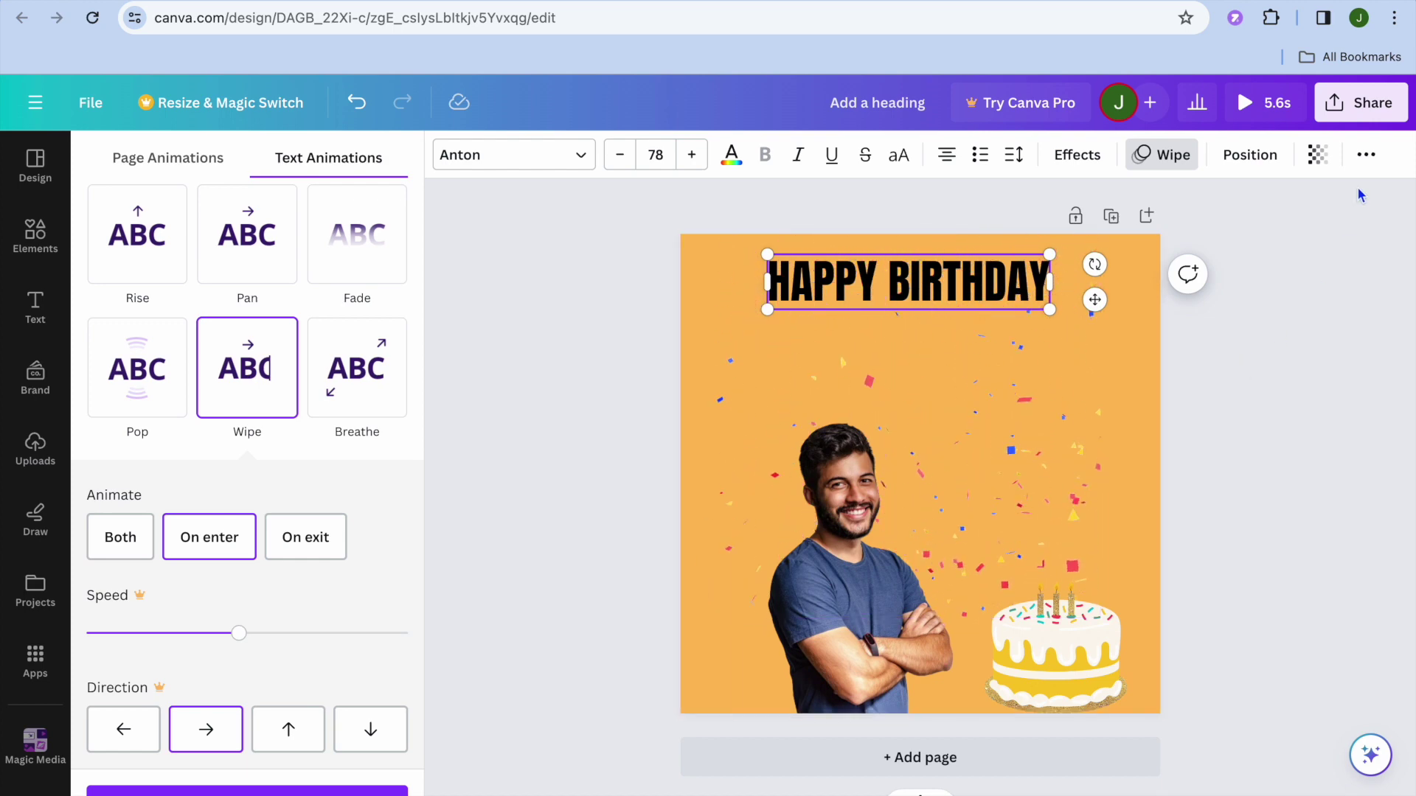
pyautogui.click(1373, 103)
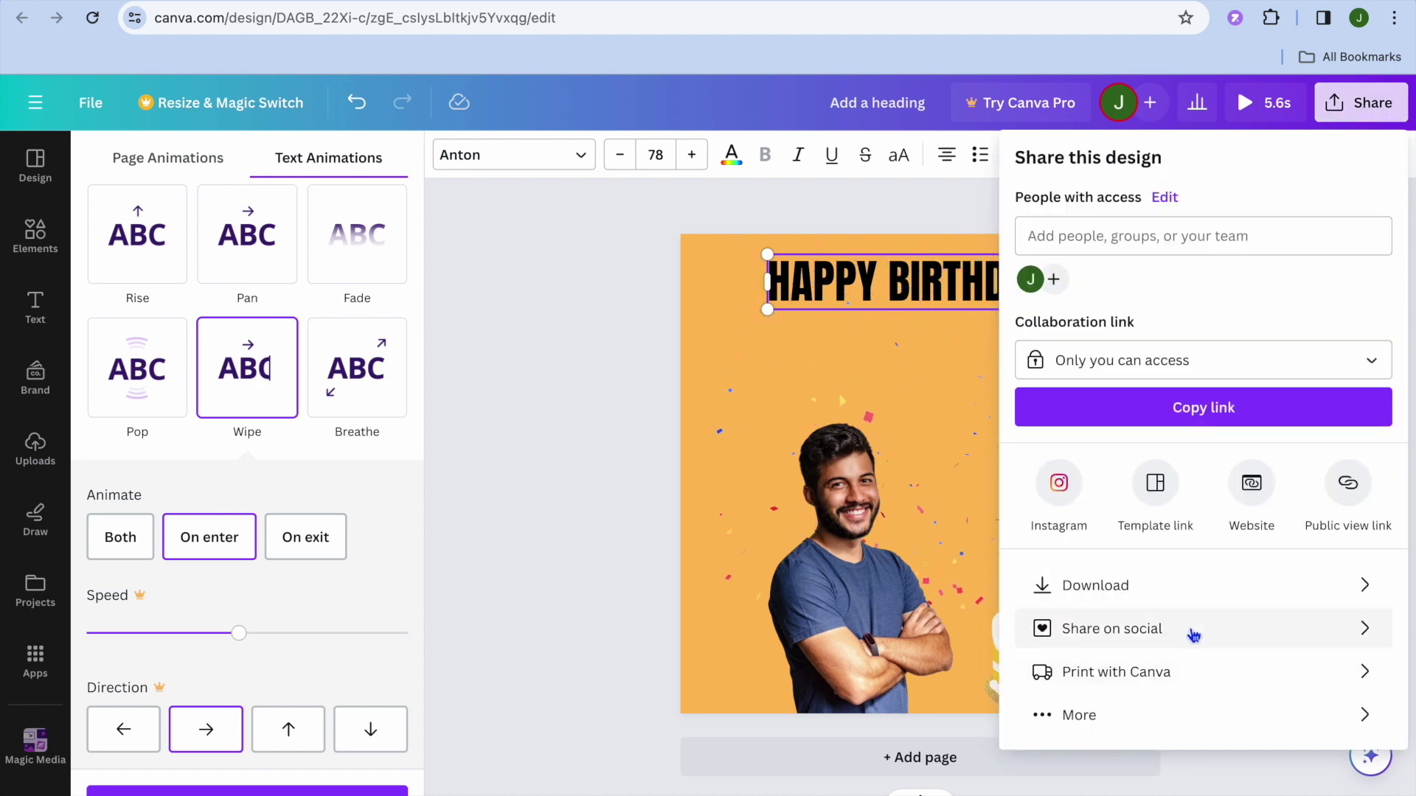
# - Download the birthday design as an 864 × 864 px GIF
pyautogui.click(1195, 588)
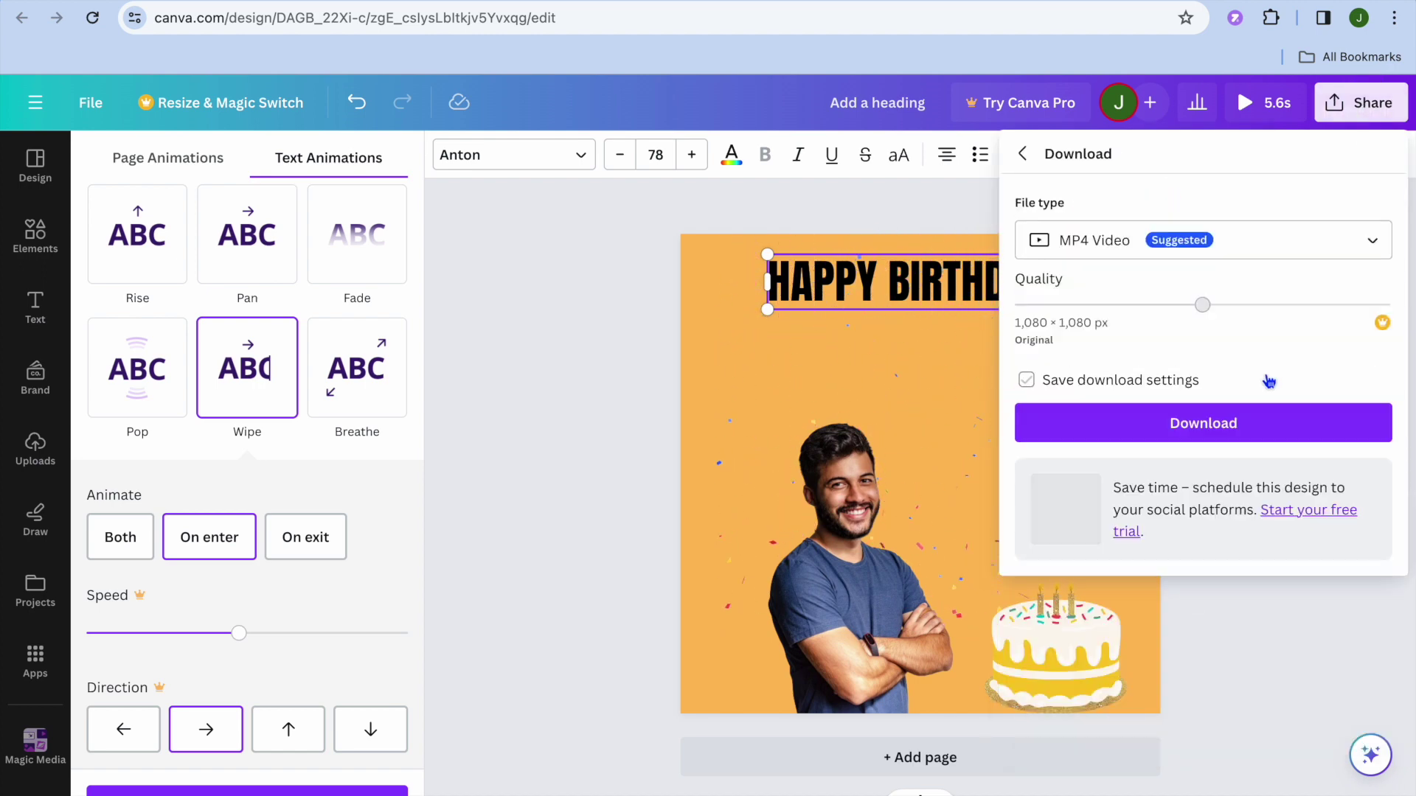
pyautogui.click(1318, 255)
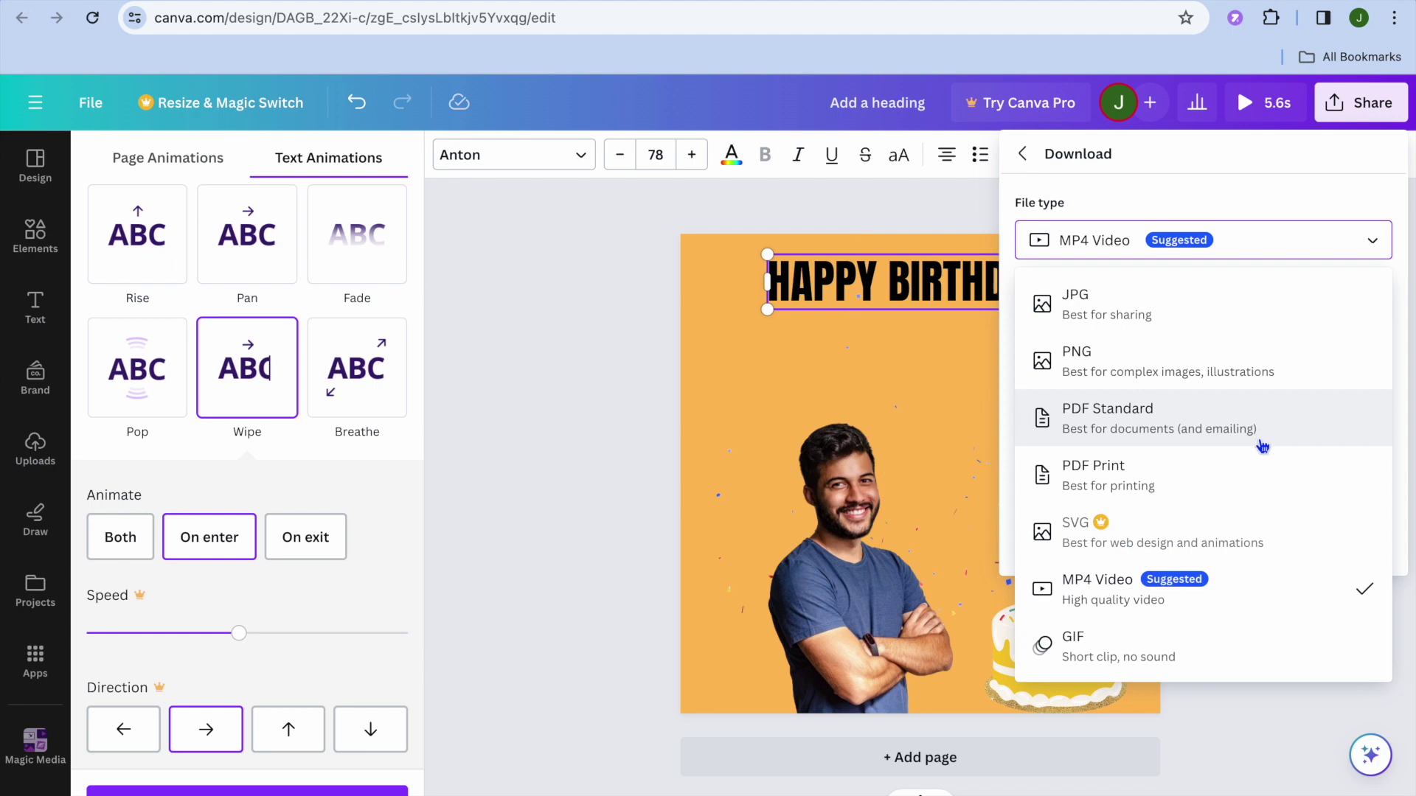
pyautogui.click(1201, 643)
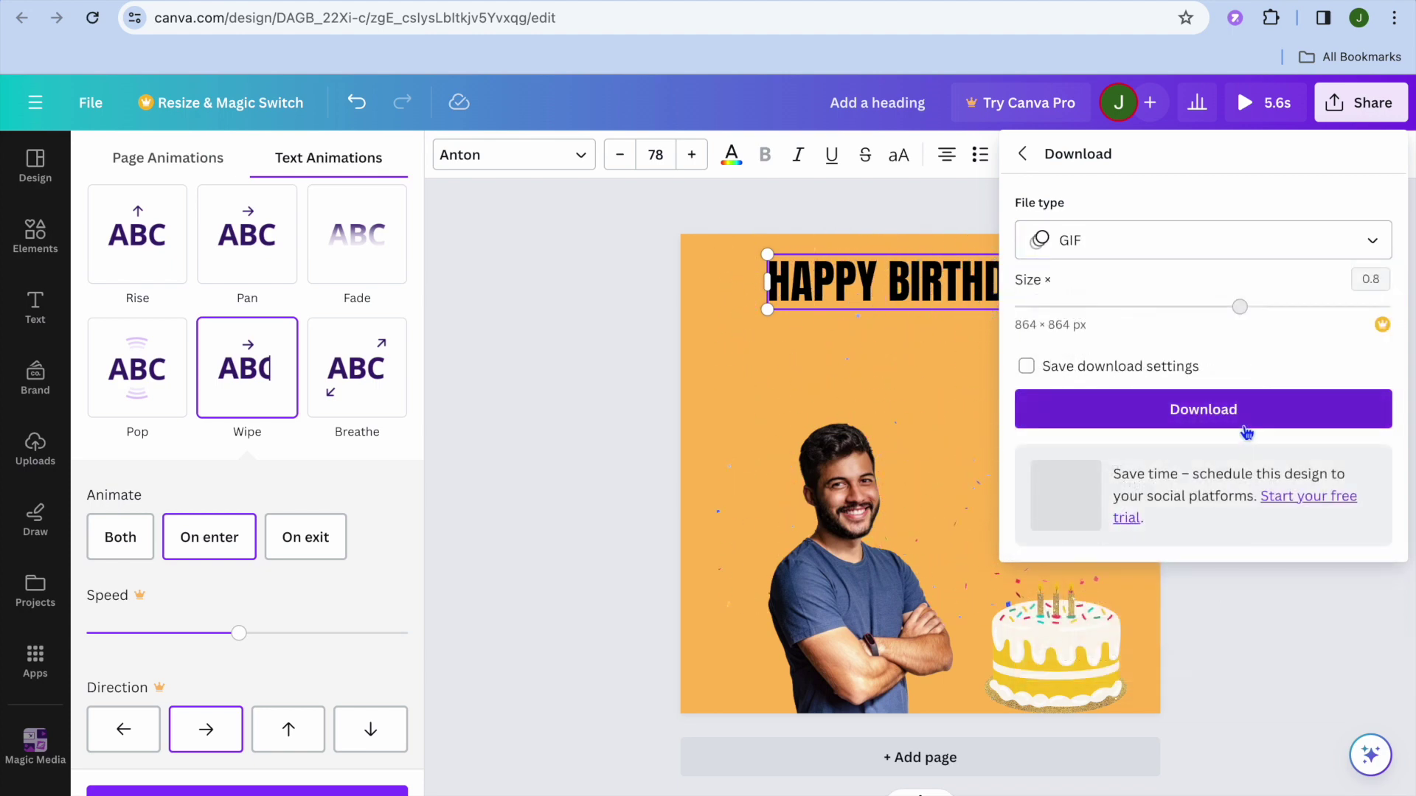
pyautogui.click(1227, 410)
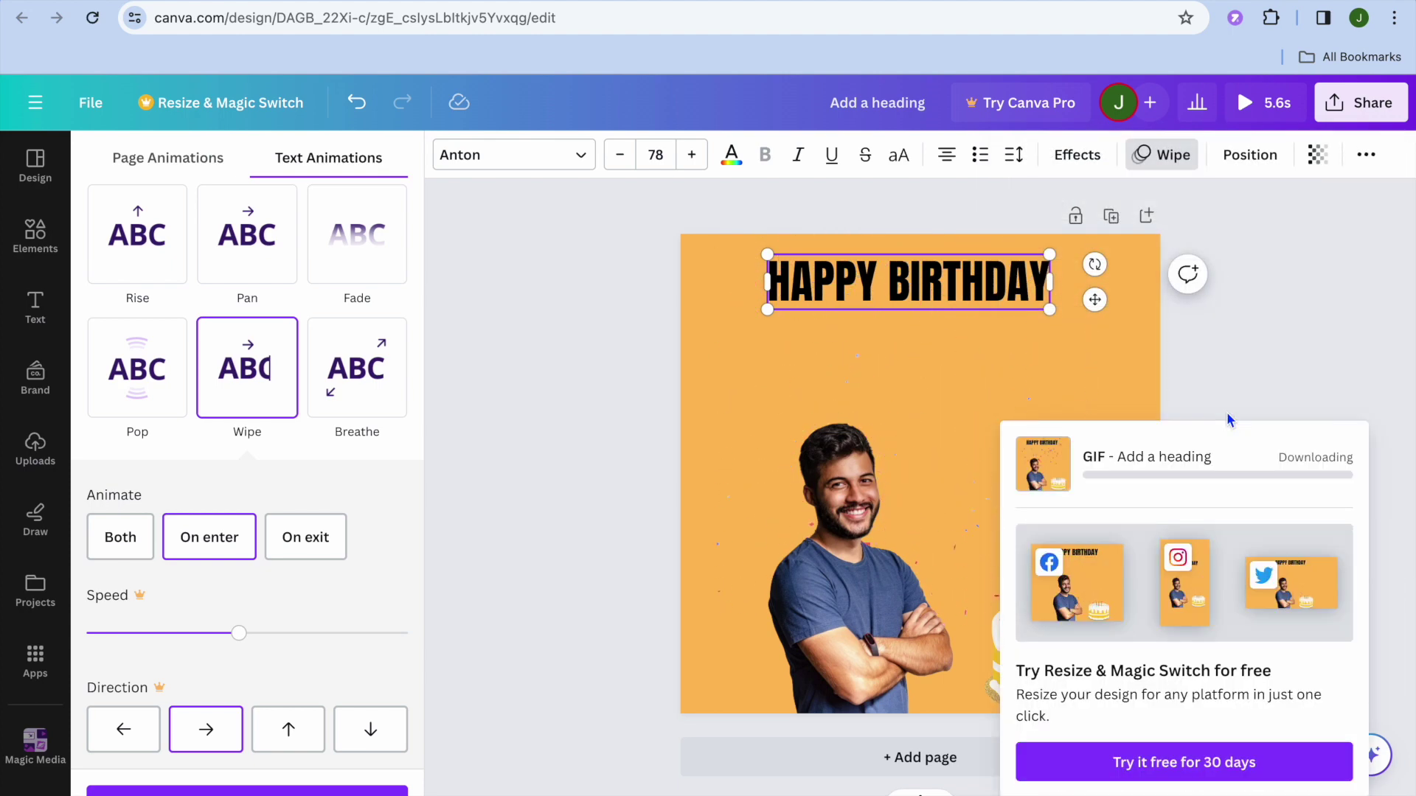